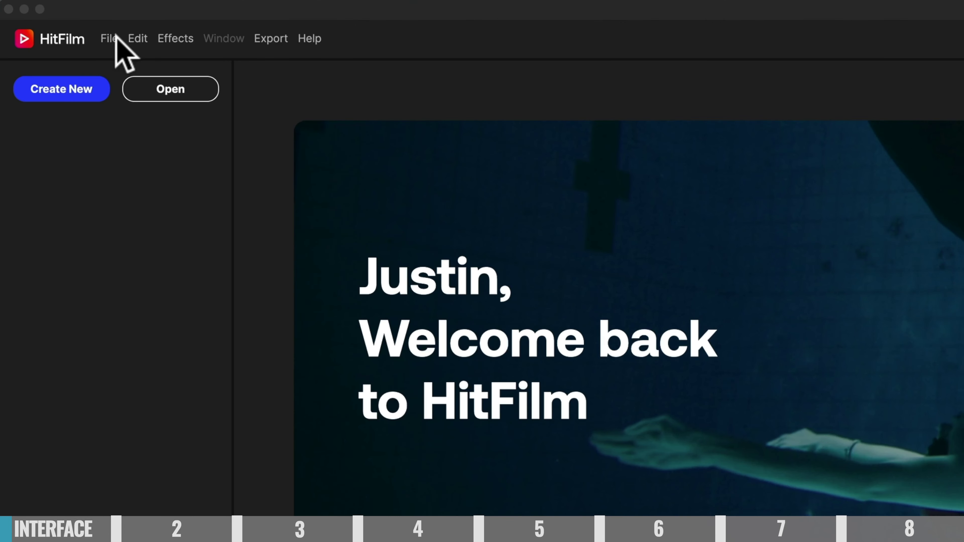
Review the Shortcuts and Activation settings in the program options, then close the options.
{"action": "left_click", "coordinate": [55, 19]}
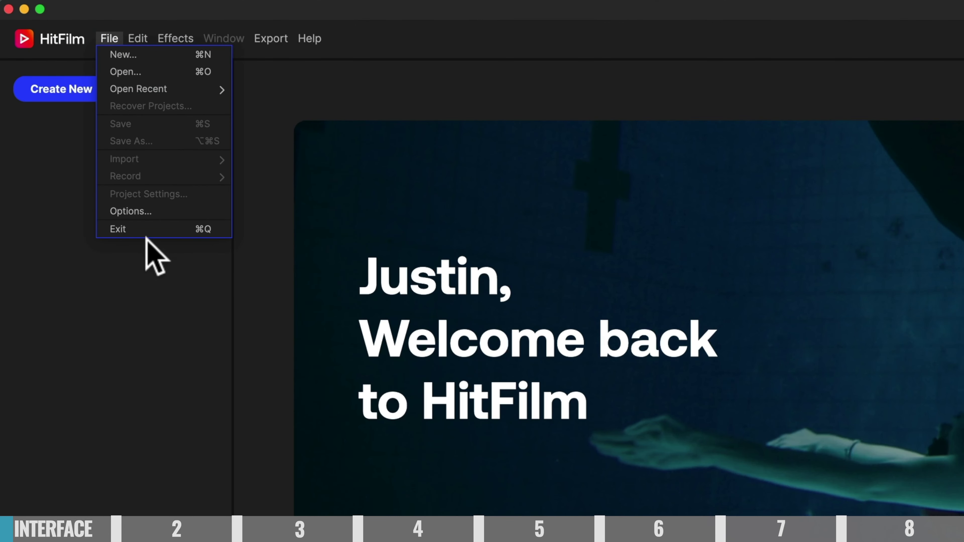
{"action": "left_click", "coordinate": [142, 211]}
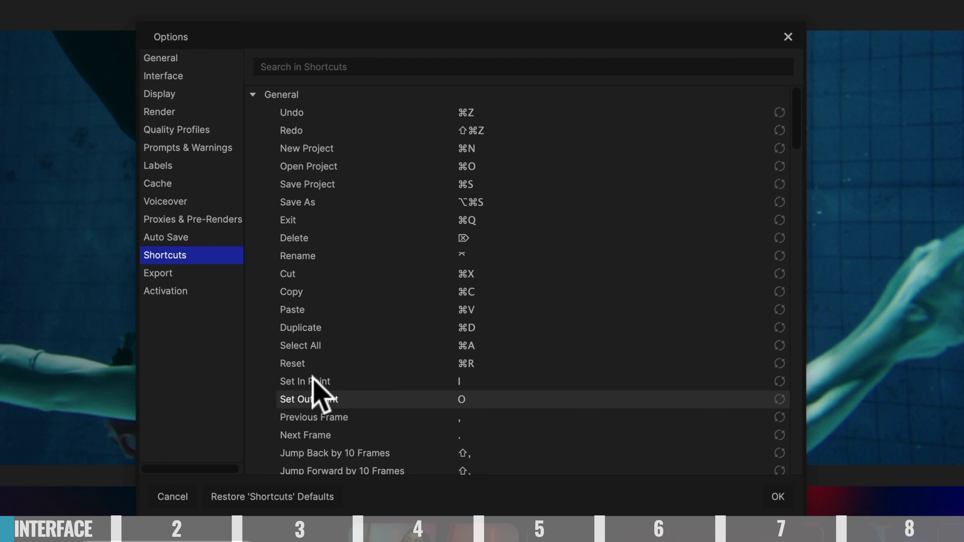
{"action": "left_click", "coordinate": [176, 292]}
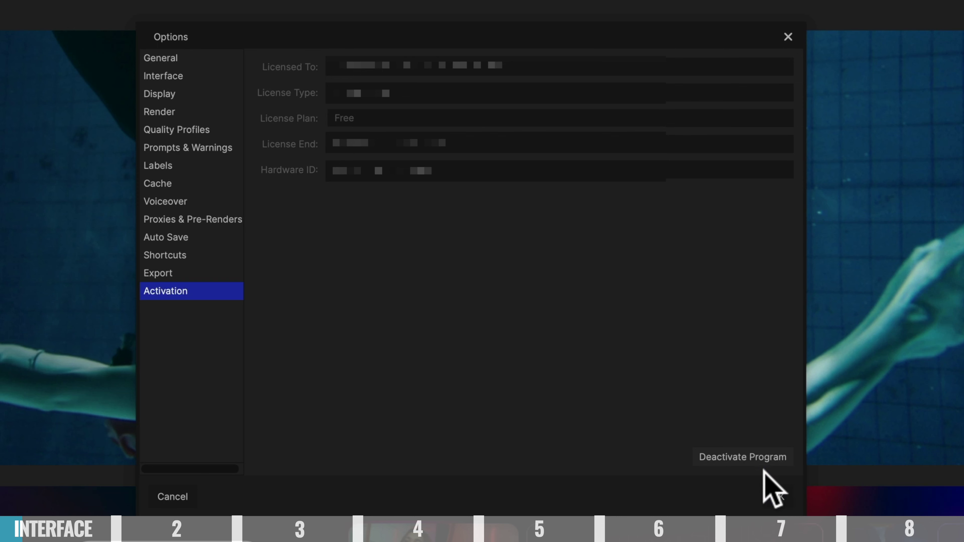
{"action": "left_click", "coordinate": [777, 496]}
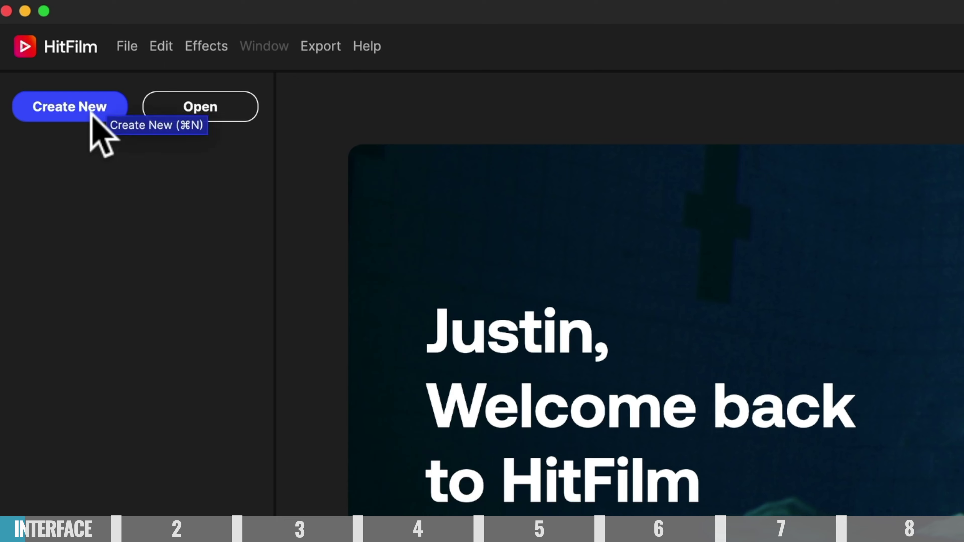
Create a new project from the 1080p Full HD @ 25 fps template.
{"action": "left_click", "coordinate": [39, 46]}
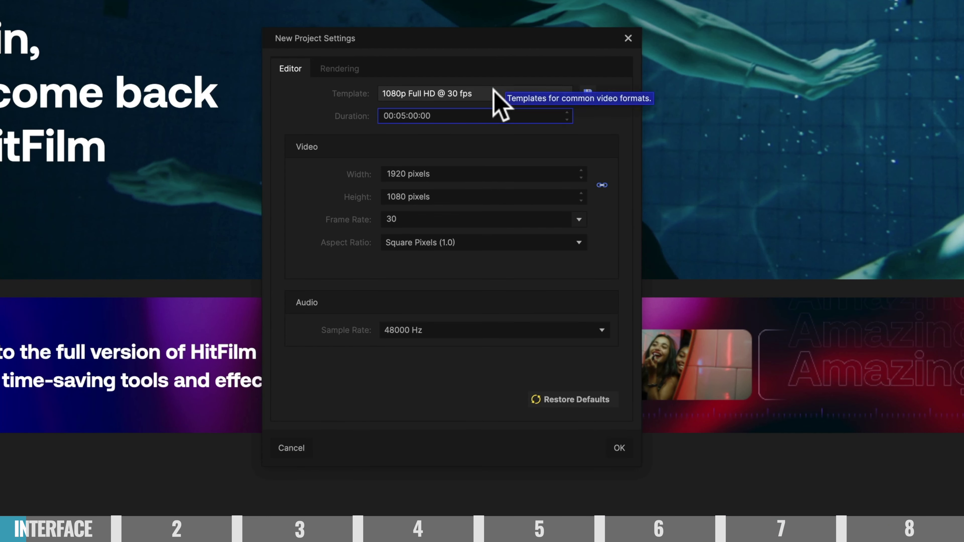
{"action": "left_click", "coordinate": [495, 95]}
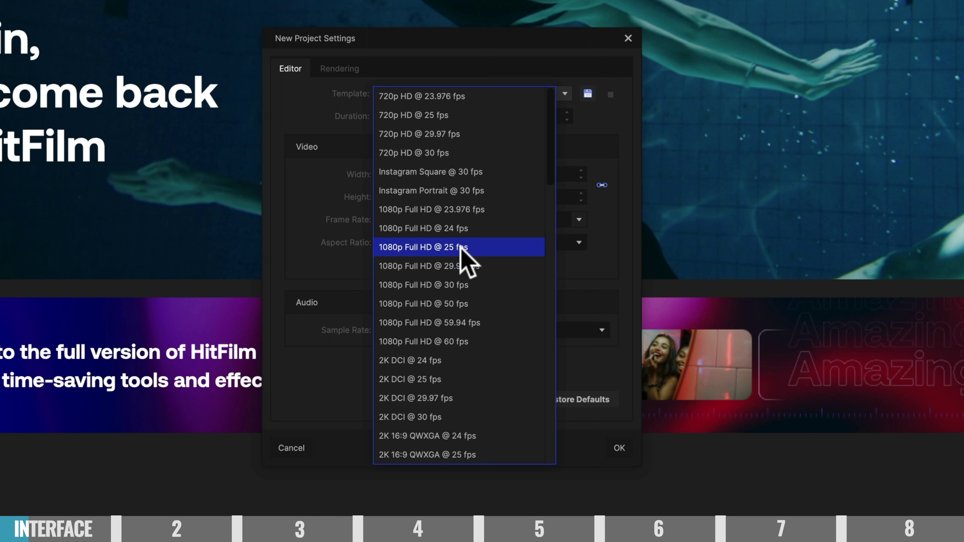
{"action": "left_click", "coordinate": [452, 246]}
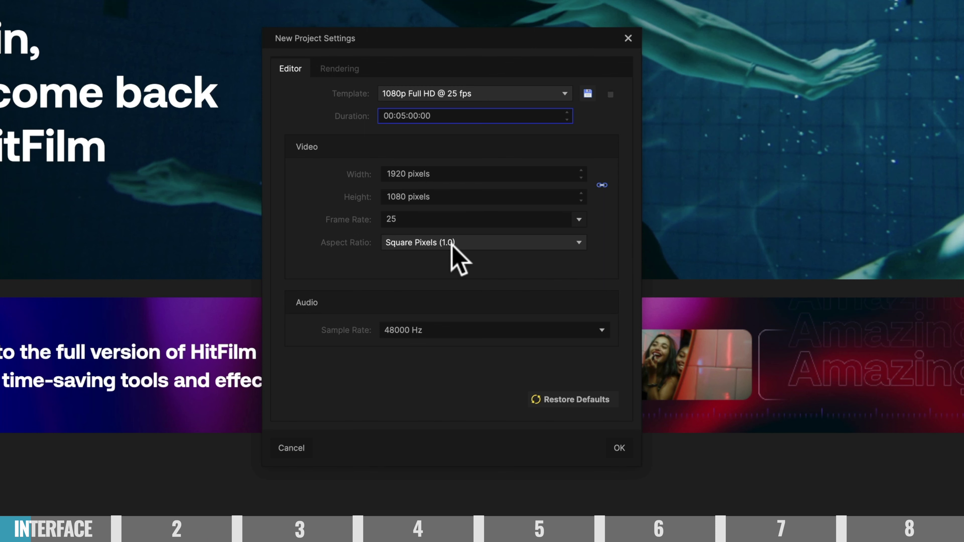
{"action": "left_click", "coordinate": [619, 448]}
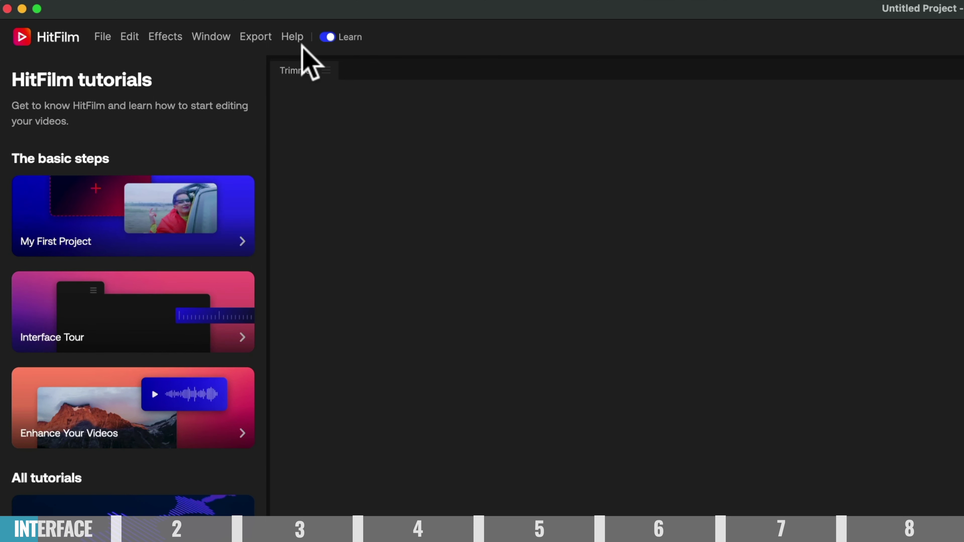
Turn off the Learn sidebar and switch to the Editing workspace.
{"action": "left_click", "coordinate": [327, 37]}
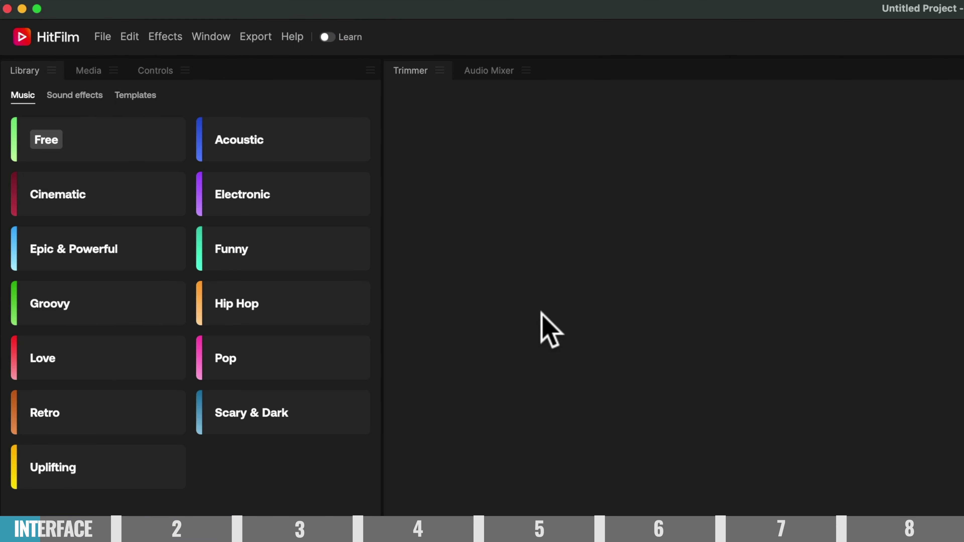
{"action": "left_click", "coordinate": [220, 36]}
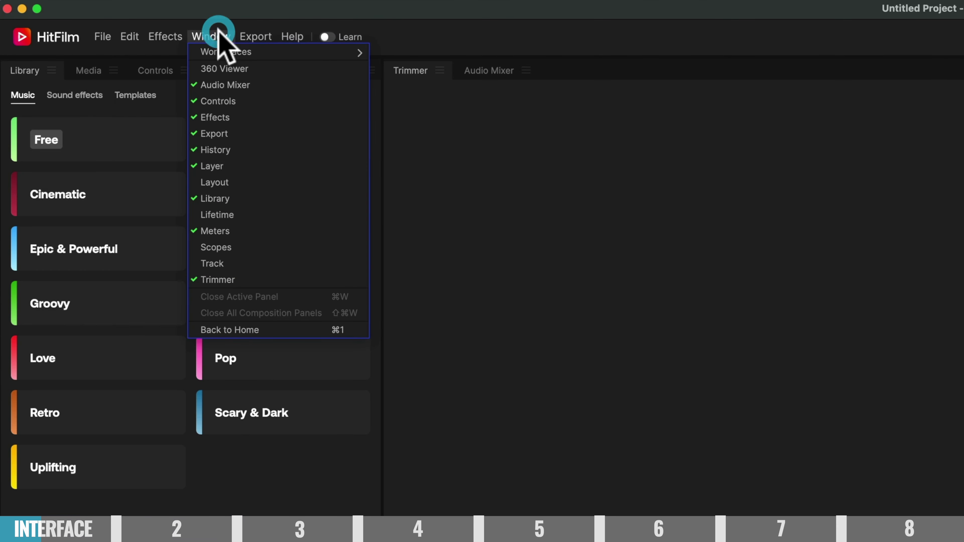
{"action": "mouse_move", "coordinate": [226, 51]}
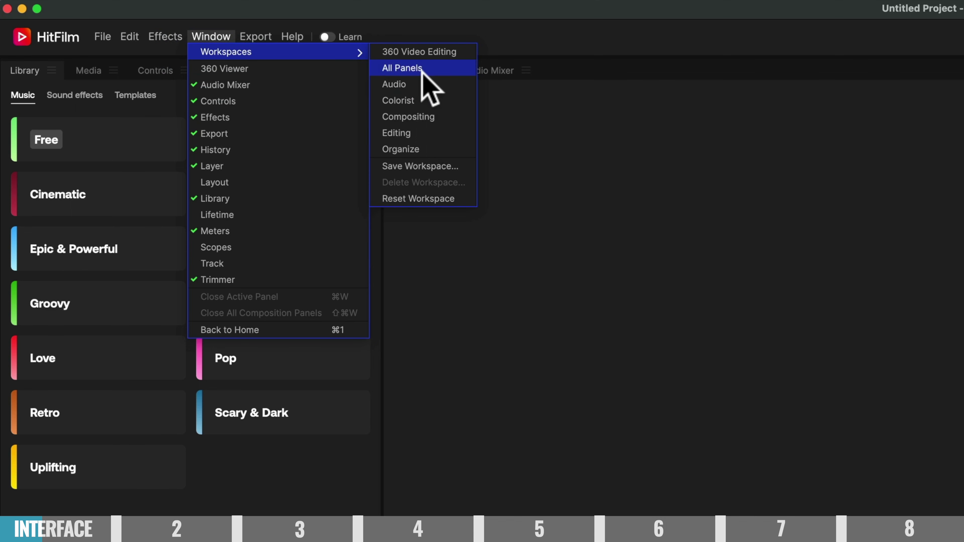
{"action": "left_click", "coordinate": [433, 133]}
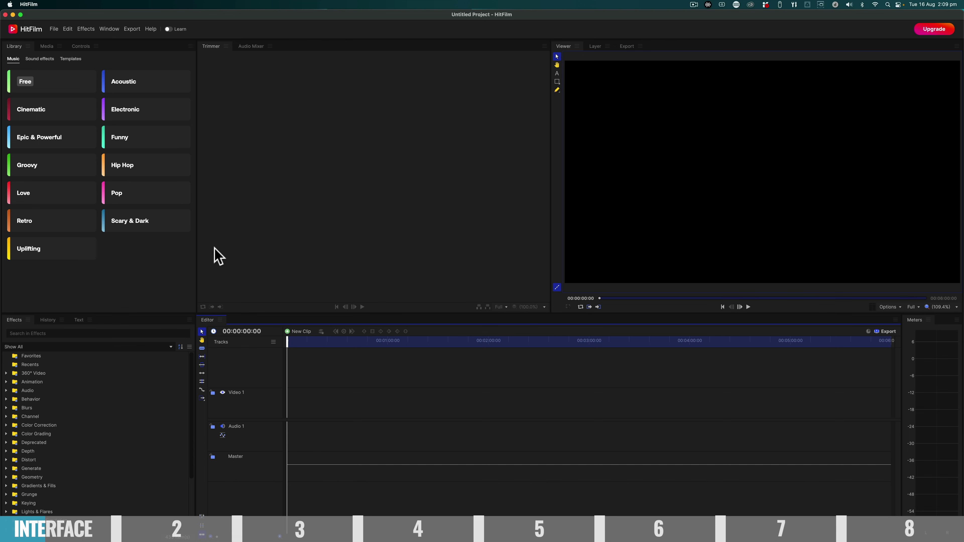
Try resizing the Trimmer against the Editor panel, and reapply the Editing workspace.
{"action": "mouse_move", "coordinate": [262, 313]}
{"action": "left_mouse_down"}
{"action": "mouse_move", "coordinate": [263, 273]}
{"action": "mouse_move", "coordinate": [263, 297]}
{"action": "left_mouse_up"}
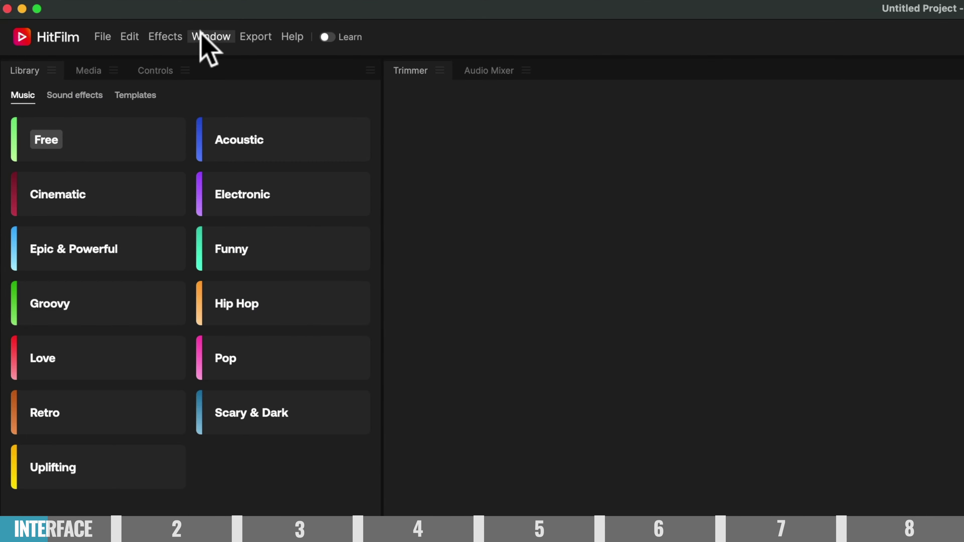
{"action": "left_click", "coordinate": [107, 29]}
{"action": "mouse_move", "coordinate": [230, 53]}
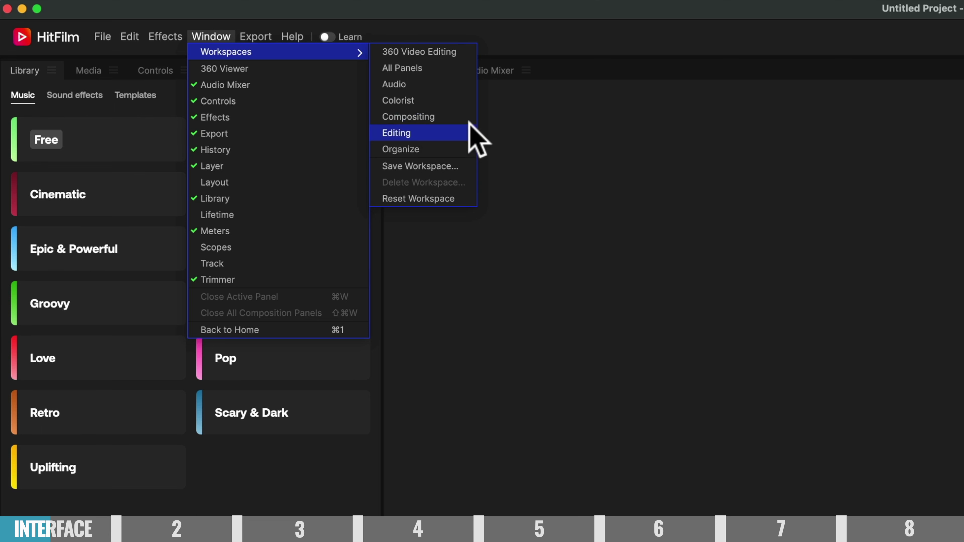
{"action": "left_click", "coordinate": [444, 132]}
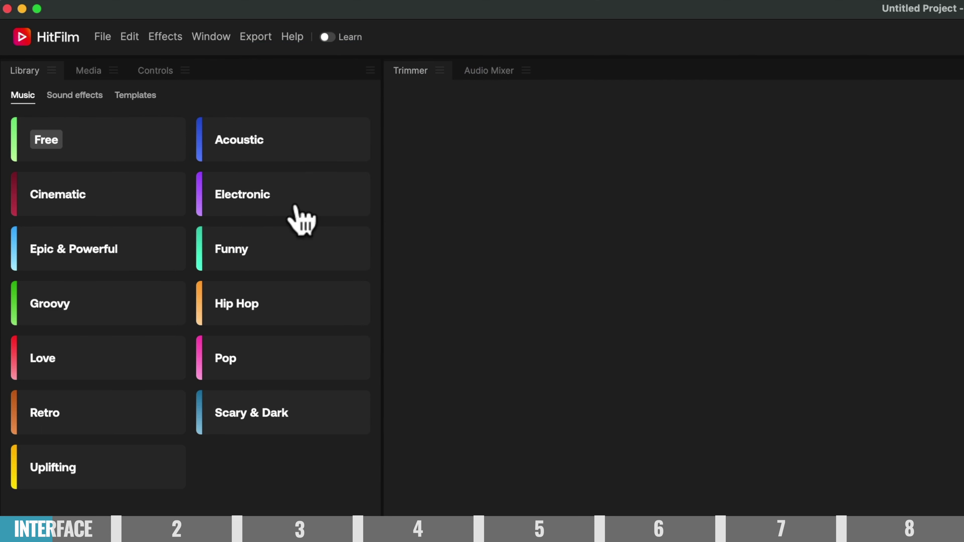
Look through the Media, Controls, Audio Mixer, Layer, Export, History and Text panels.
{"action": "left_click", "coordinate": [87, 71]}
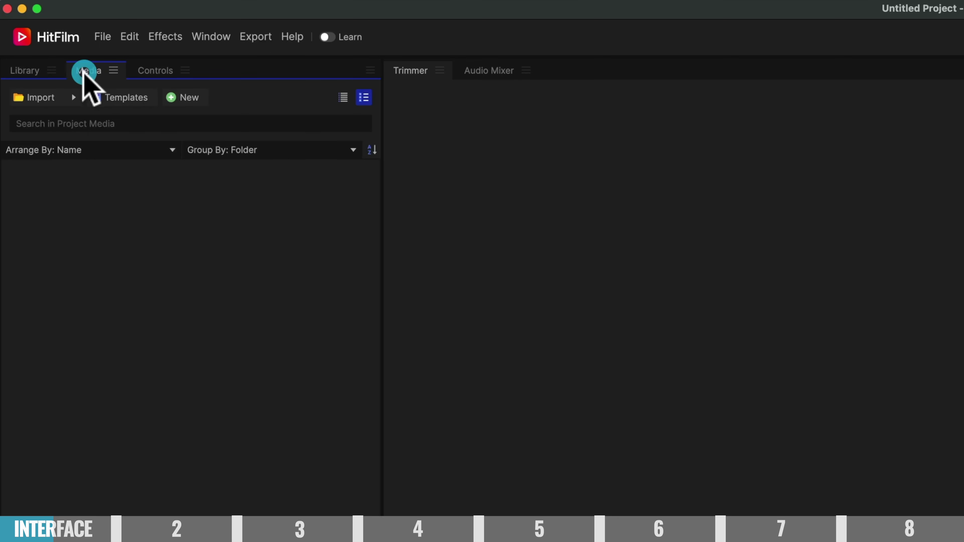
{"action": "left_click", "coordinate": [151, 73]}
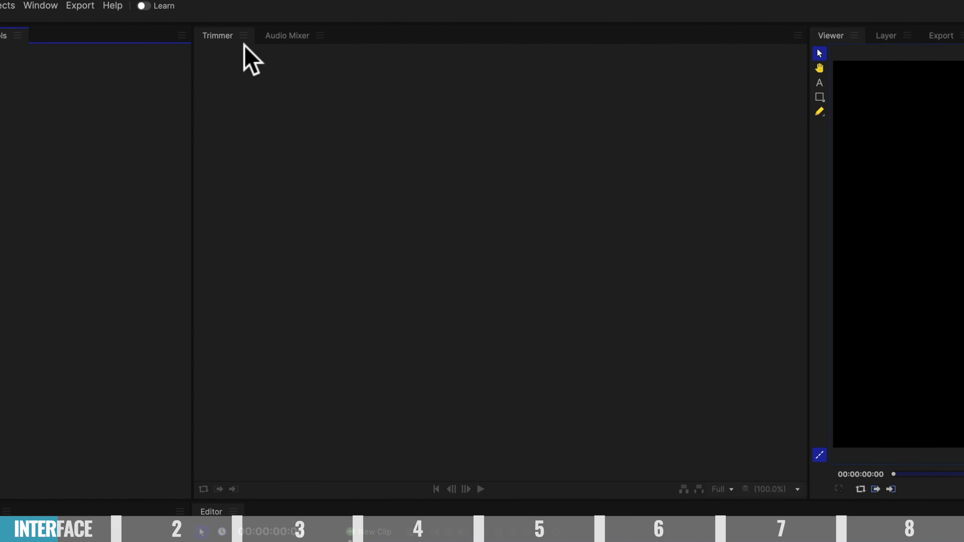
{"action": "left_click", "coordinate": [281, 39]}
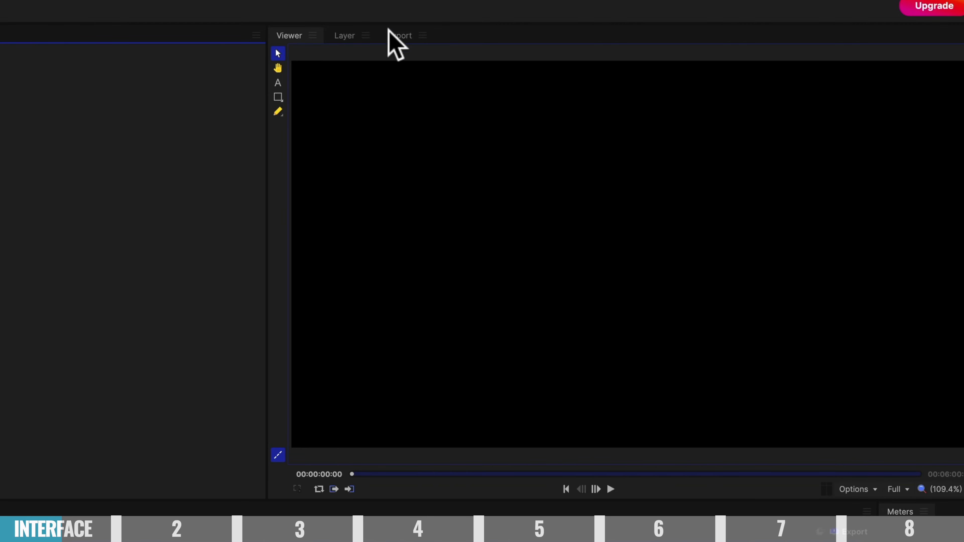
{"action": "left_click", "coordinate": [346, 38]}
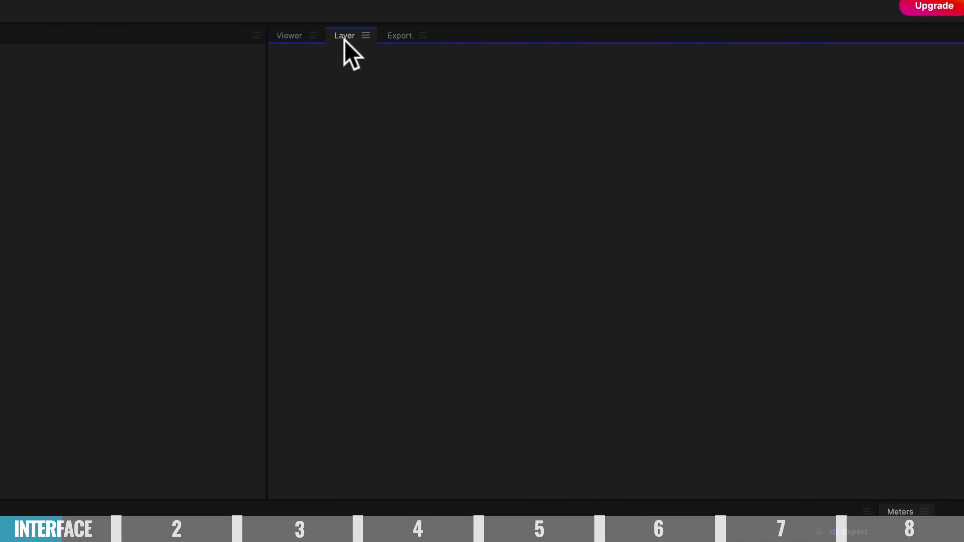
{"action": "left_click", "coordinate": [405, 36]}
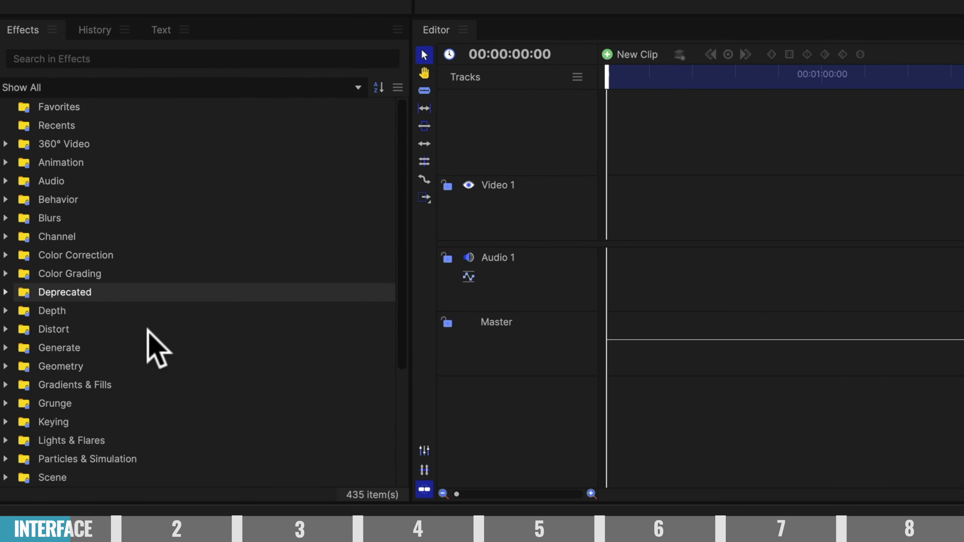
{"action": "left_click", "coordinate": [95, 29]}
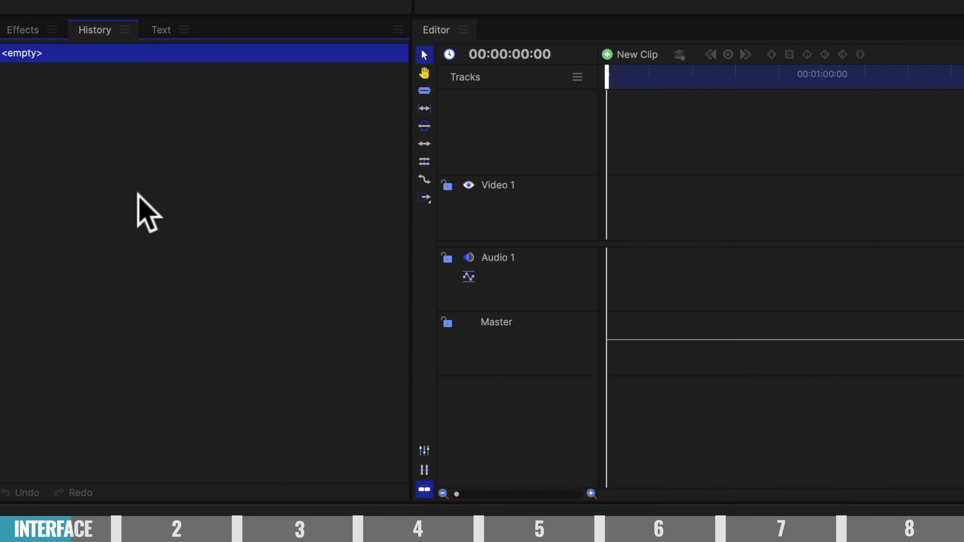
{"action": "left_click", "coordinate": [160, 33]}
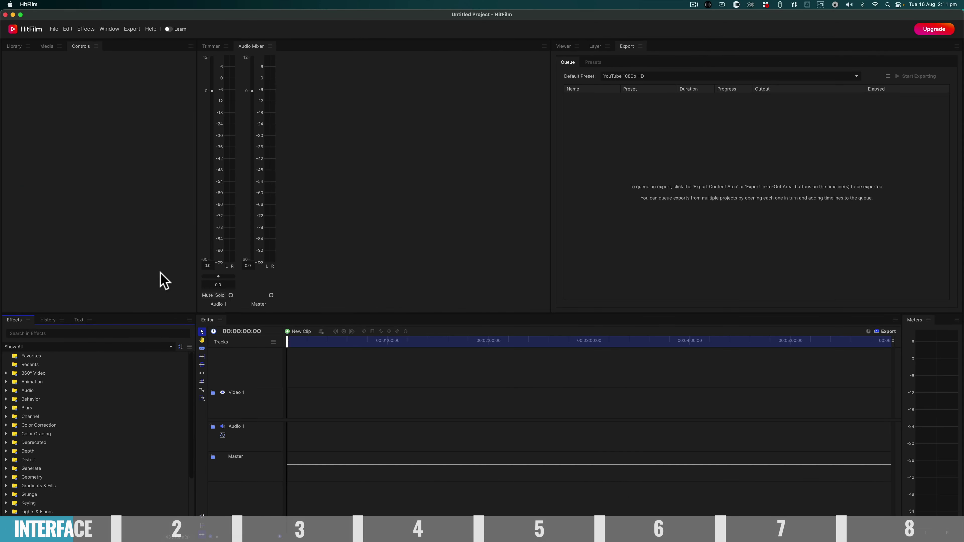
Bring the Trimmer, Viewer and Media panels to the front of their panel groups.
{"action": "left_click", "coordinate": [213, 46]}
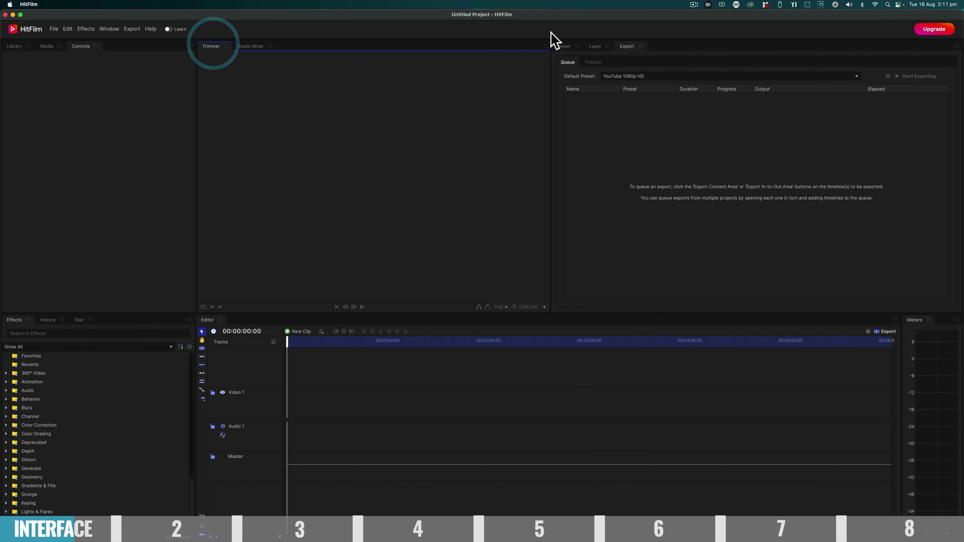
{"action": "left_click", "coordinate": [562, 46]}
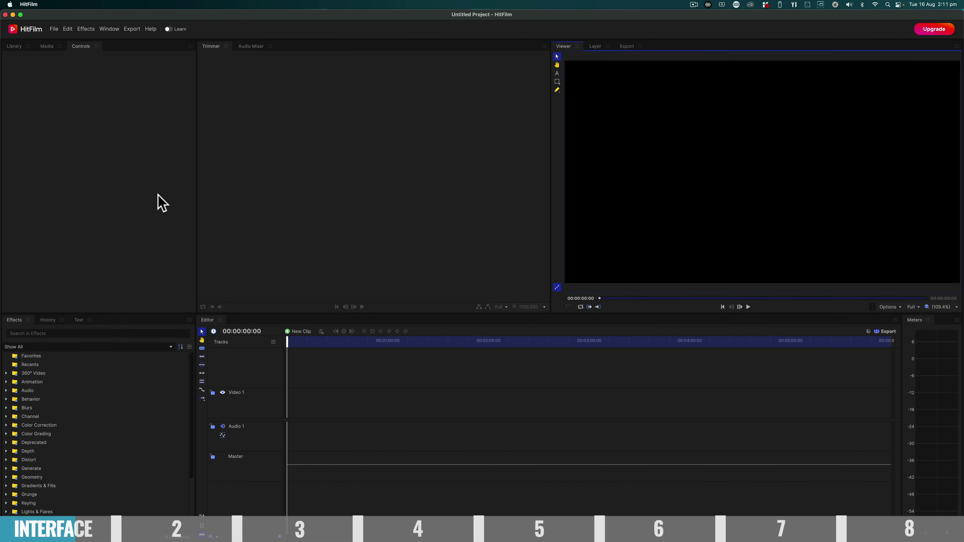
{"action": "left_click", "coordinate": [47, 46]}
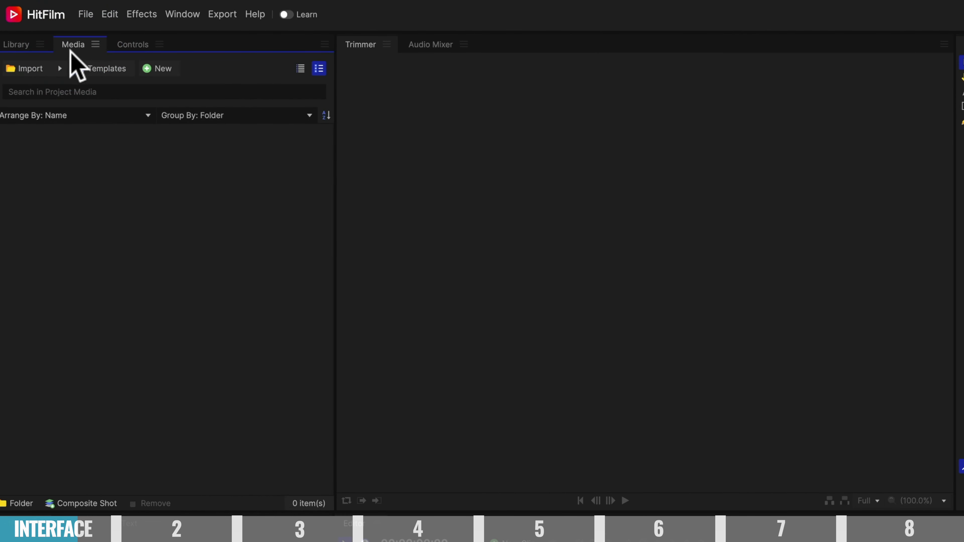
{"action": "right_click", "coordinate": [95, 166]}
{"action": "left_click", "coordinate": [107, 173]}
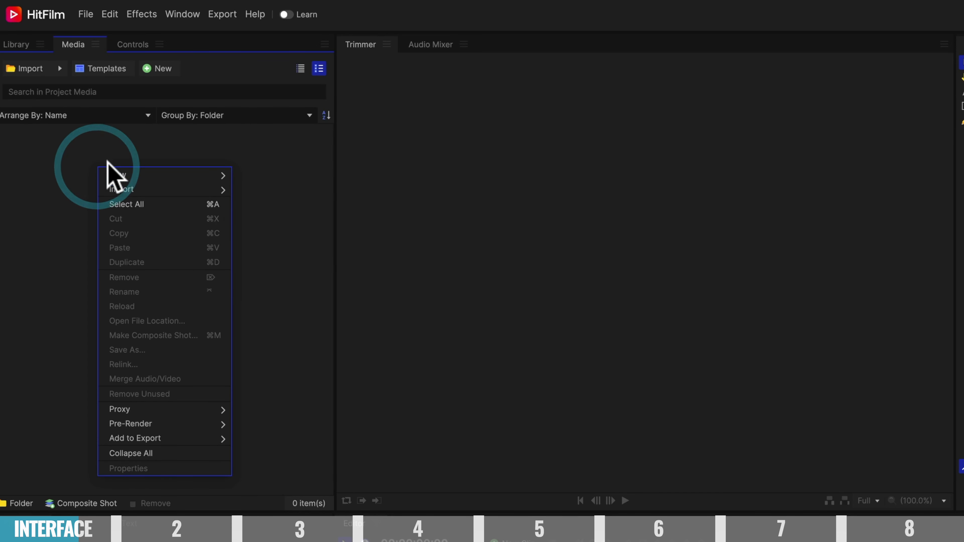
{"action": "mouse_move", "coordinate": [120, 188]}
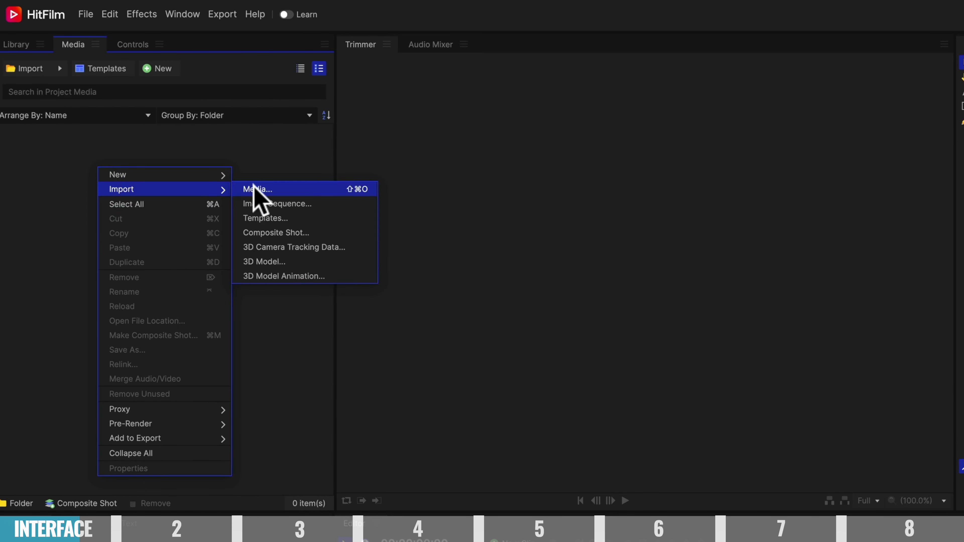
Import Camera1.MOV and Camera2.mov from the Video Files folder on the Desktop into the project media.
{"action": "left_click", "coordinate": [86, 14]}
{"action": "mouse_move", "coordinate": [125, 117]}
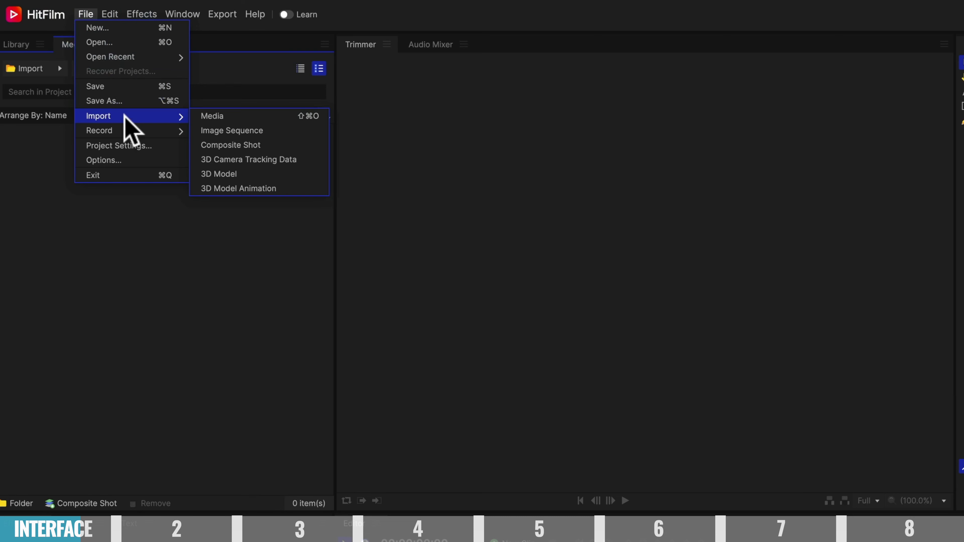
{"action": "left_click", "coordinate": [233, 117]}
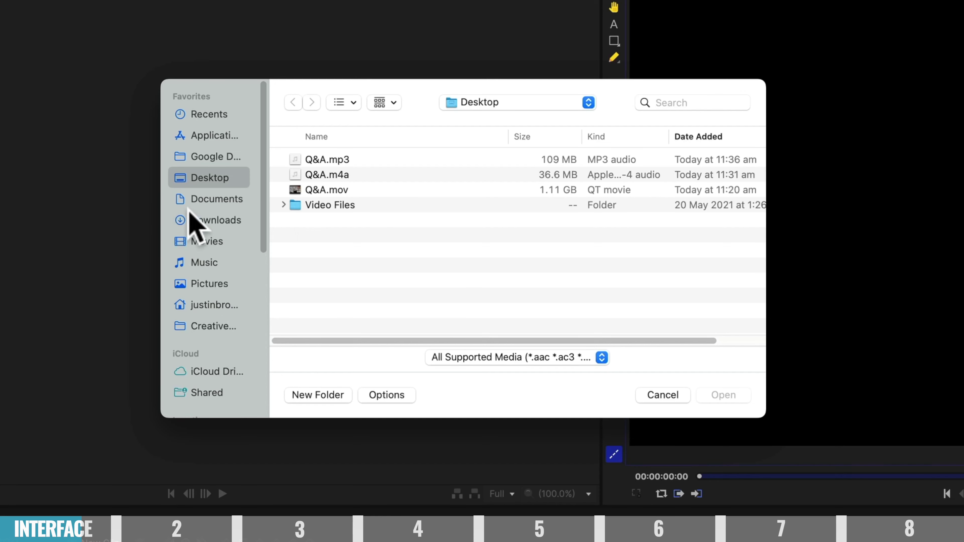
{"action": "double_click", "coordinate": [302, 207]}
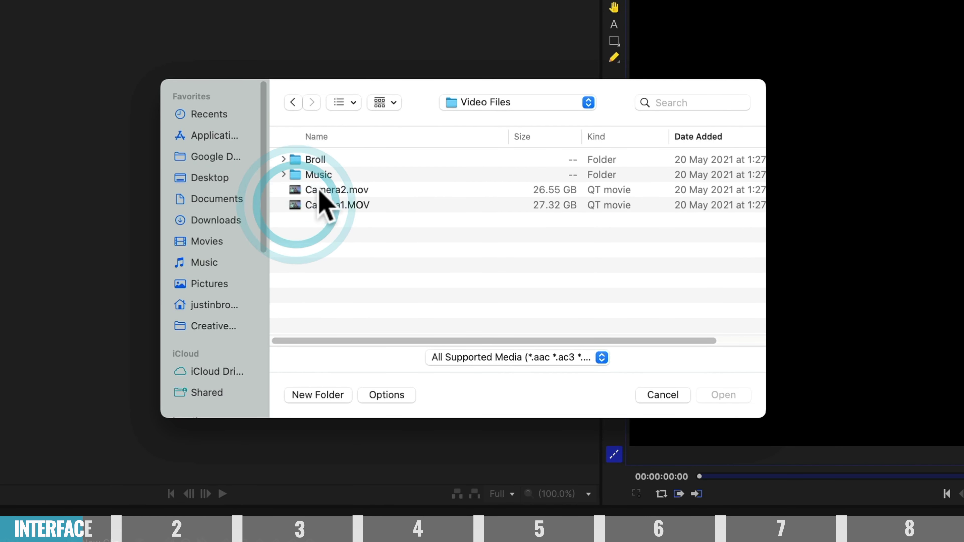
{"action": "left_click", "coordinate": [360, 205]}
{"action": "left_click", "coordinate": [361, 190]}
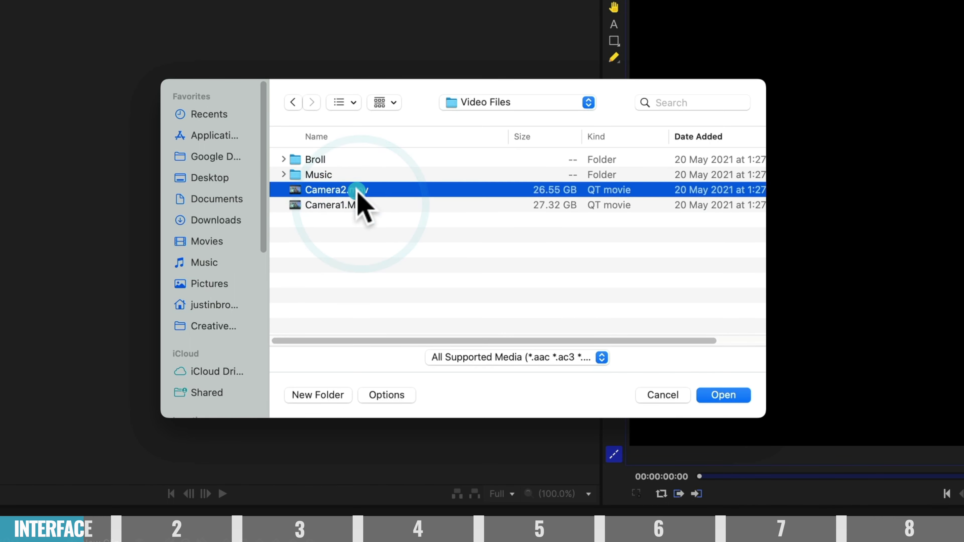
{"action": "left_click_drag", "start_coordinate": [381, 228], "coordinate": [335, 191]}
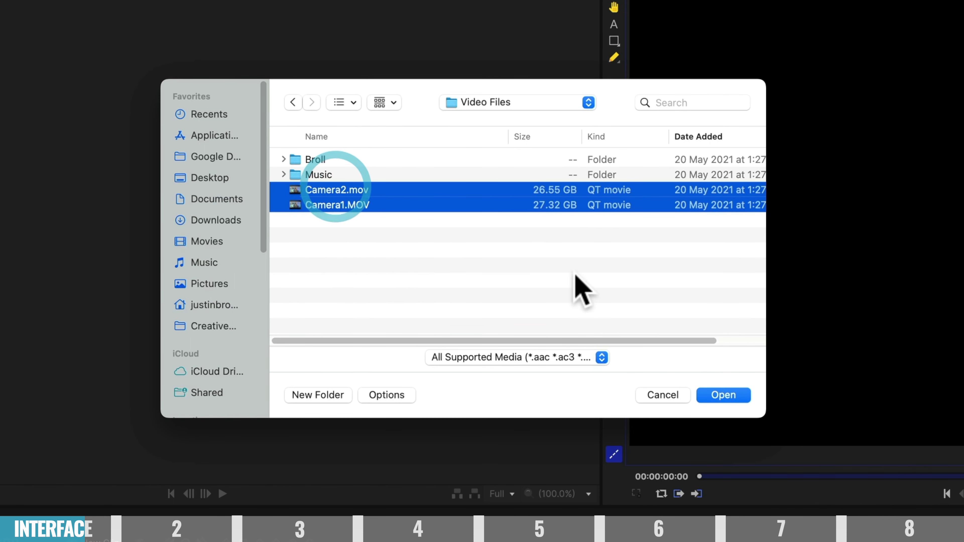
{"action": "left_click", "coordinate": [717, 397]}
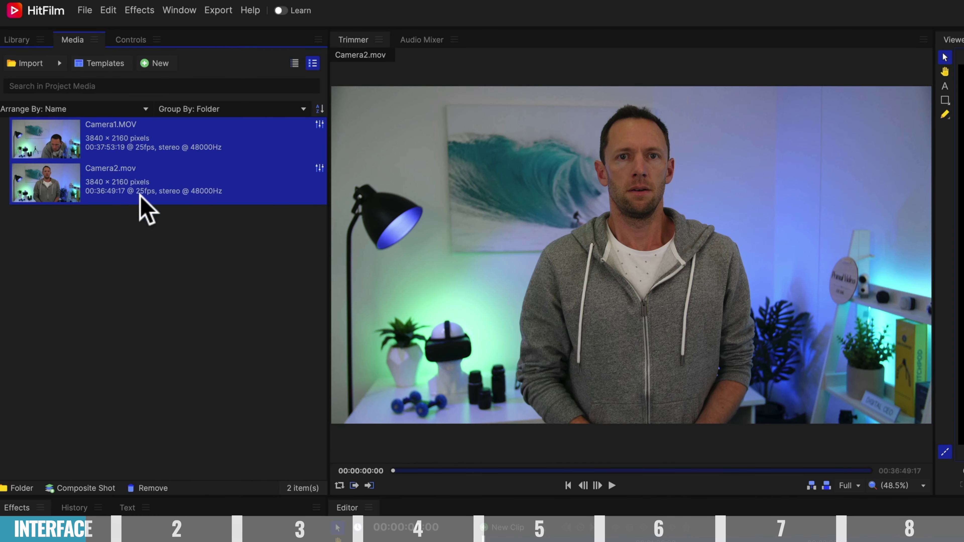
Import P1033238.MOV, P1033236.MOV and P1022334.MP4 from the Broll folder into the project media.
{"action": "right_click", "coordinate": [104, 272]}
{"action": "mouse_move", "coordinate": [135, 296]}
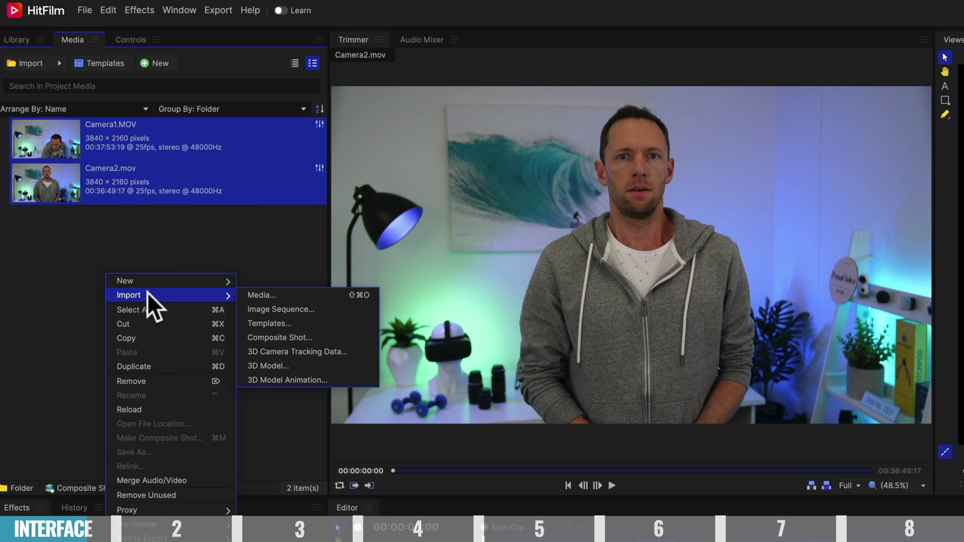
{"action": "left_click", "coordinate": [266, 296]}
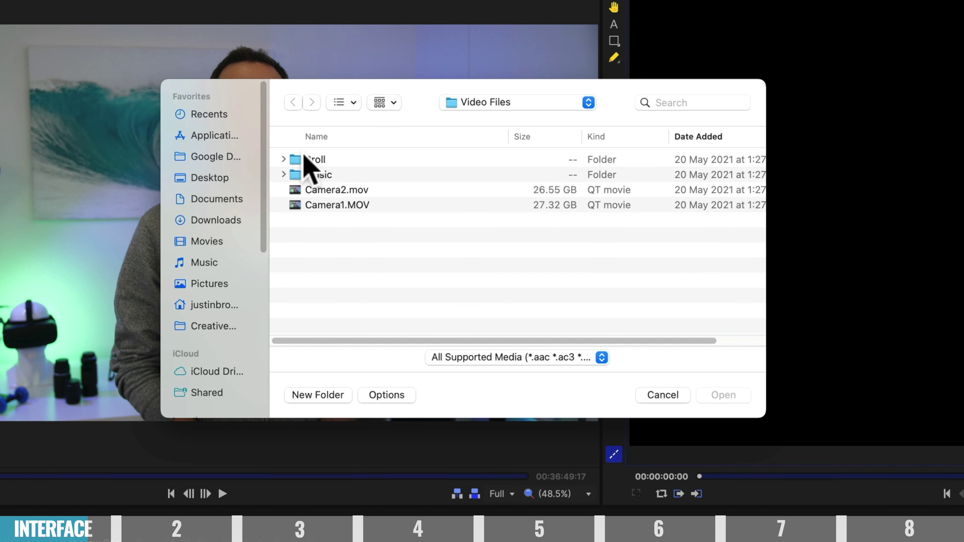
{"action": "double_click", "coordinate": [327, 163]}
{"action": "left_click_drag", "start_coordinate": [274, 116], "coordinate": [609, 338]}
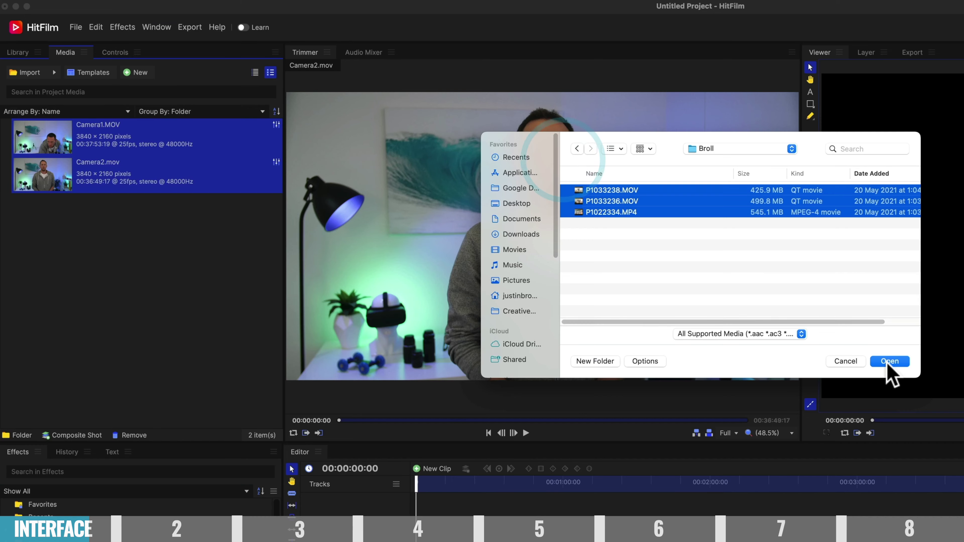
{"action": "left_click", "coordinate": [889, 361]}
Import the Shoegaze Dreampop WAV track and Amber by Perfect Muse.mp3 from the Music folder into the project media.
{"action": "right_click", "coordinate": [99, 364]}
{"action": "mouse_move", "coordinate": [120, 374]}
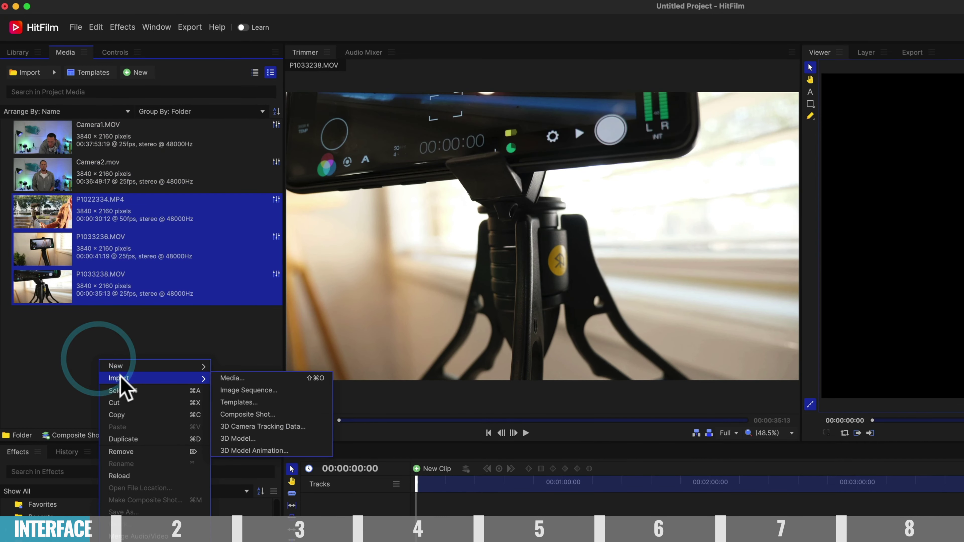
{"action": "left_click", "coordinate": [239, 377]}
{"action": "left_click_drag", "start_coordinate": [609, 190], "coordinate": [817, 327]}
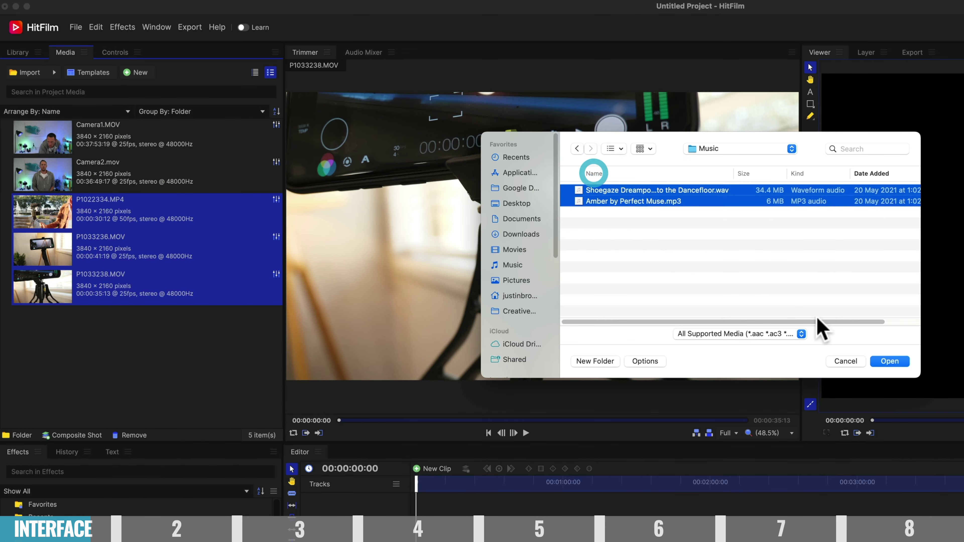
{"action": "left_click", "coordinate": [884, 362]}
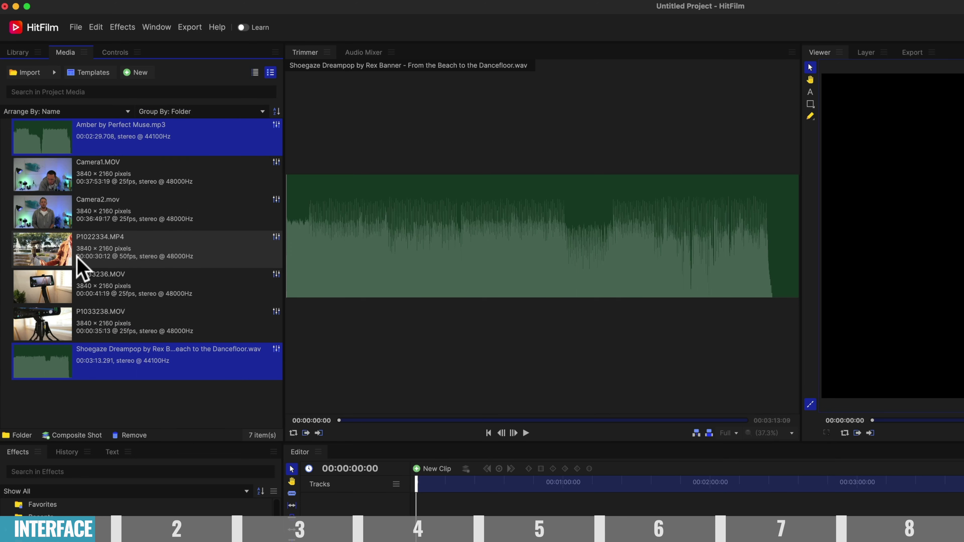
Place Camera1.MOV at the start of the timeline on Video 1 and Audio 1.
{"action": "left_click", "coordinate": [64, 176]}
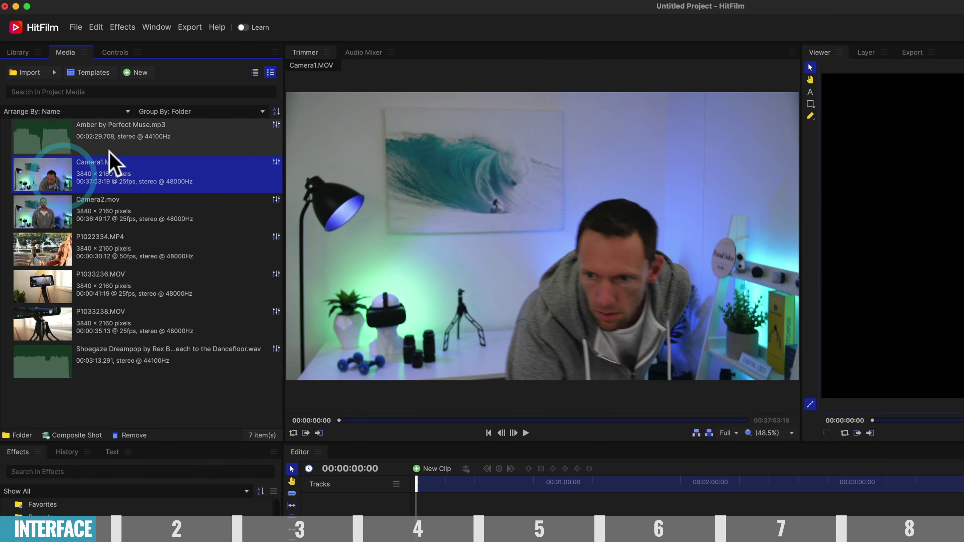
{"action": "left_click_drag", "start_coordinate": [117, 198], "coordinate": [422, 541]}
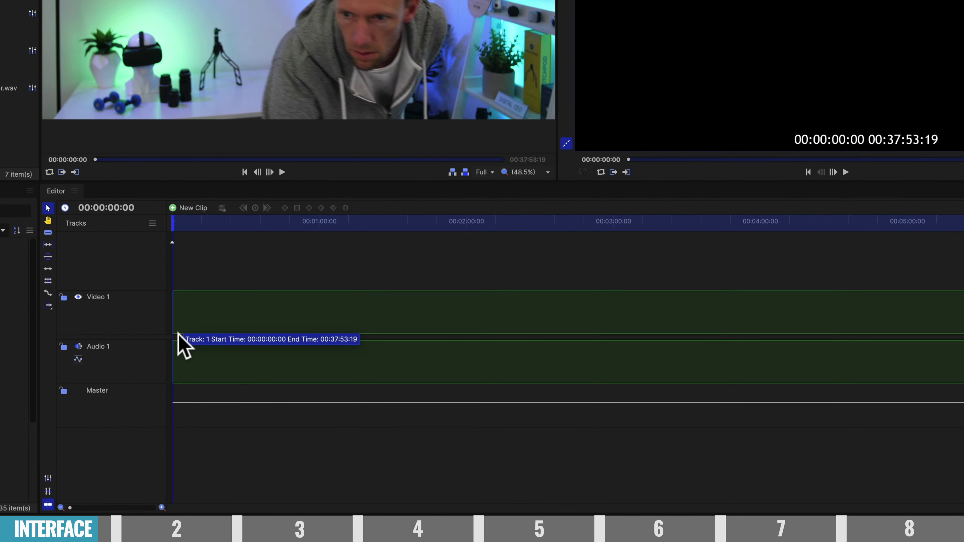
{"action": "left_click_drag", "start_coordinate": [178, 334], "coordinate": [175, 335]}
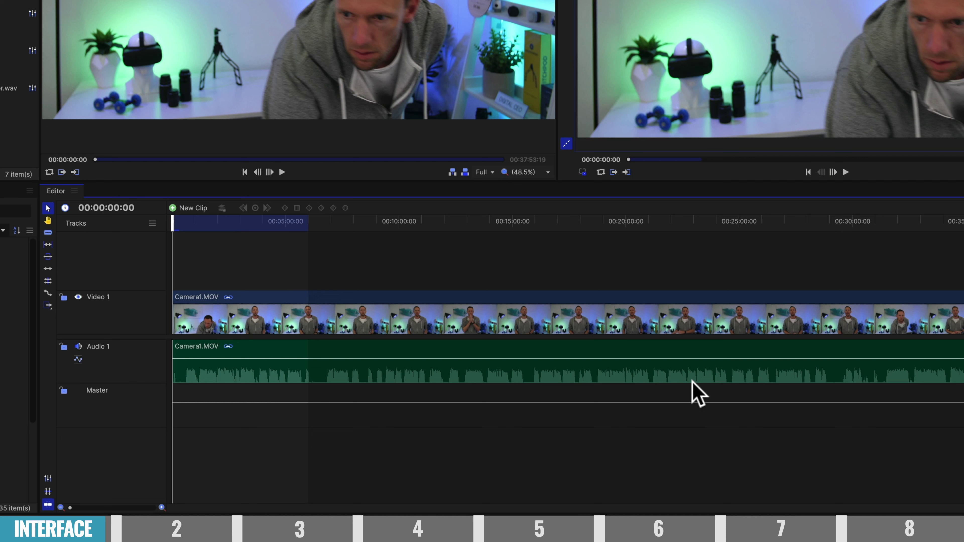
Trim the start of the Camera1.MOV clip to 00:00:35:11 and move the clip to the beginning of the timeline.
{"action": "left_click_drag", "start_coordinate": [327, 221], "coordinate": [313, 219]}
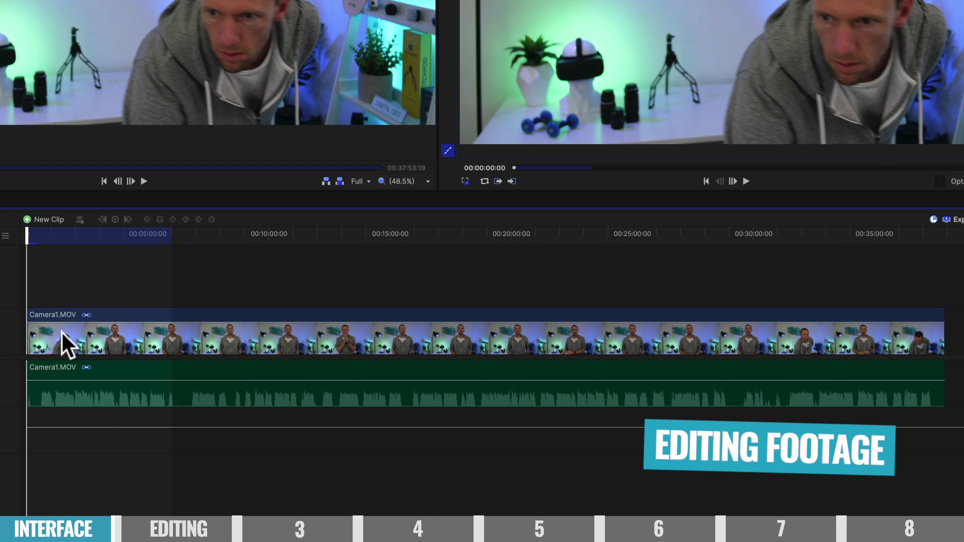
{"action": "left_click_drag", "start_coordinate": [27, 228], "coordinate": [20, 233]}
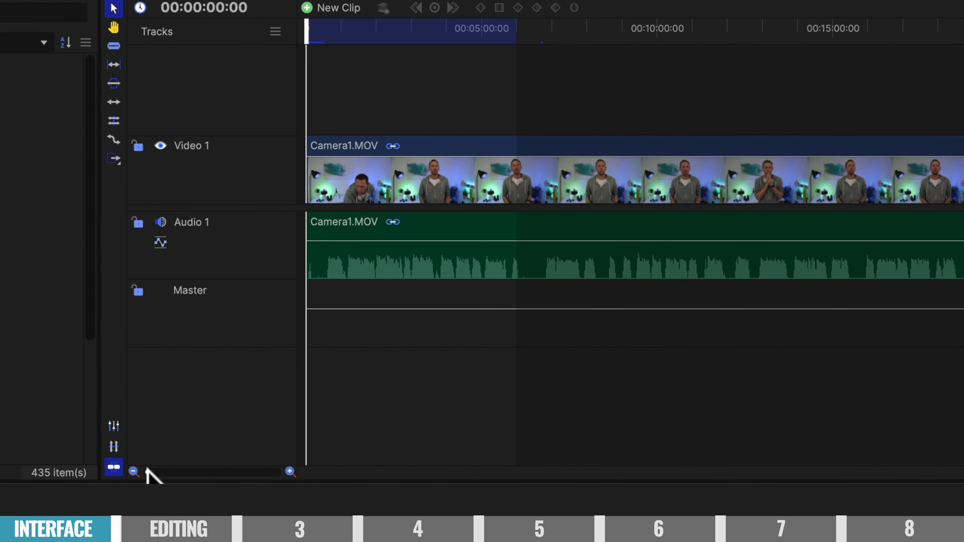
{"action": "left_click_drag", "start_coordinate": [147, 470], "coordinate": [154, 466]}
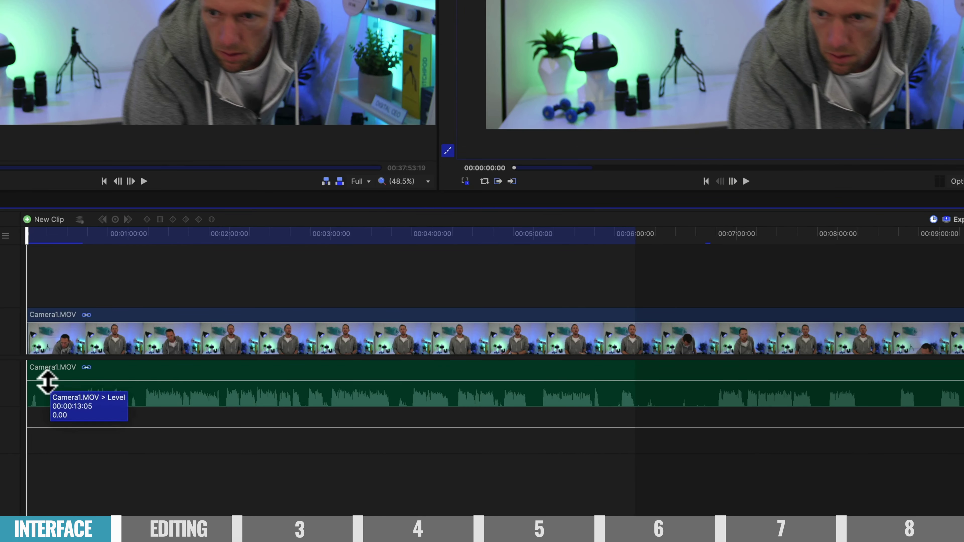
{"action": "key", "text": "super+minus"}
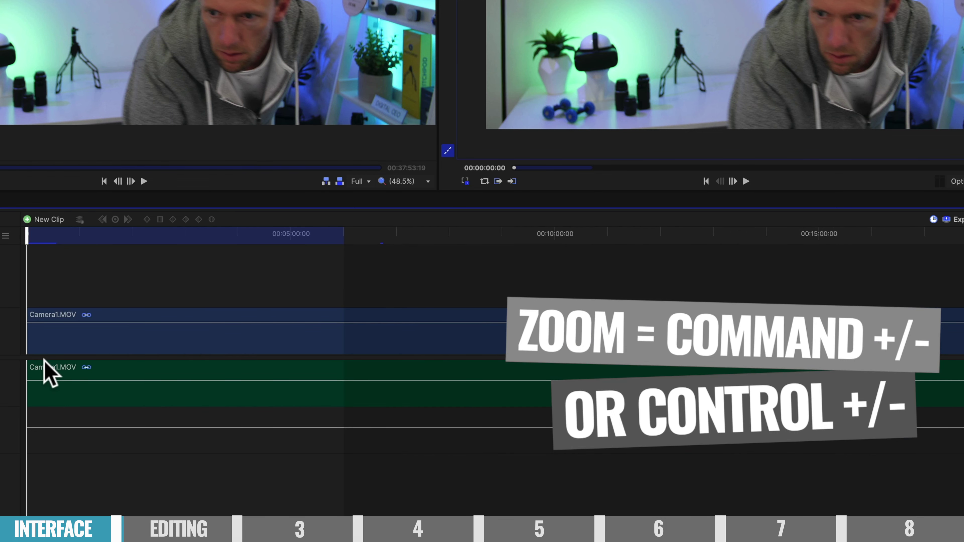
{"action": "key", "text": "super+minus"}
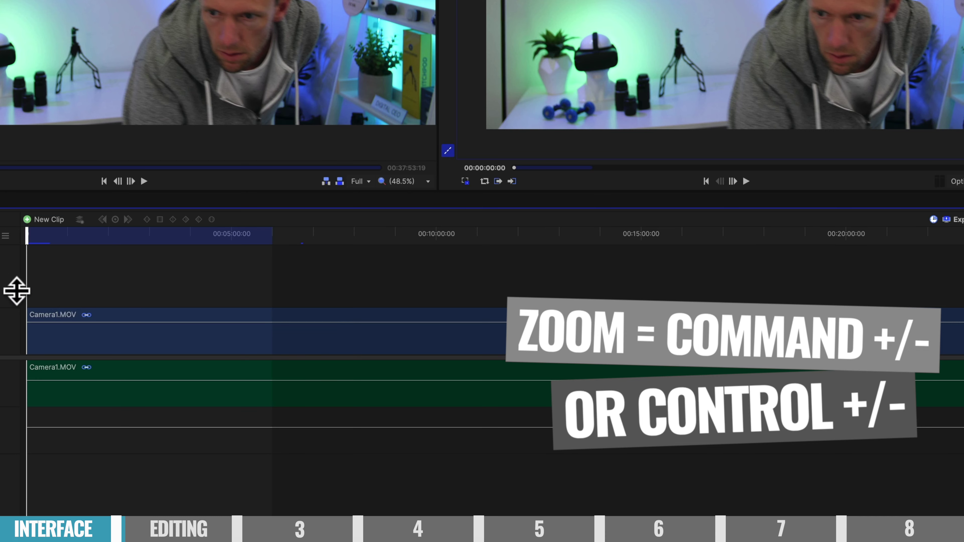
{"action": "key", "text": "super+minus"}
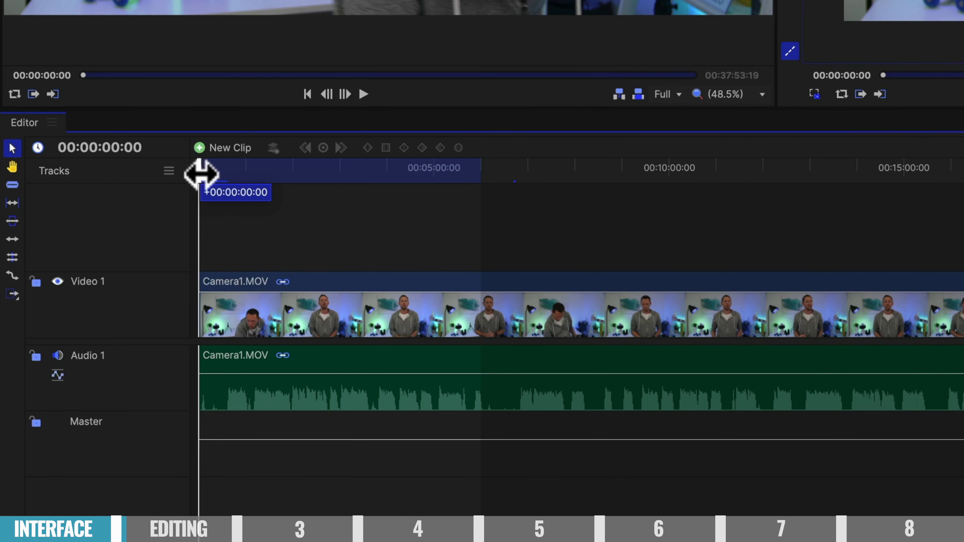
{"action": "left_click_drag", "start_coordinate": [201, 174], "coordinate": [224, 174]}
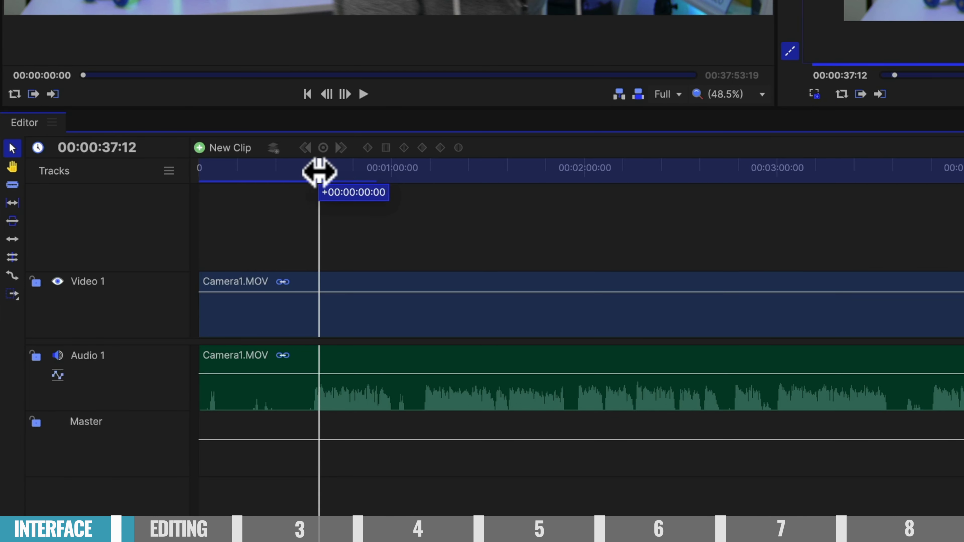
{"action": "left_click_drag", "start_coordinate": [318, 170], "coordinate": [316, 168]}
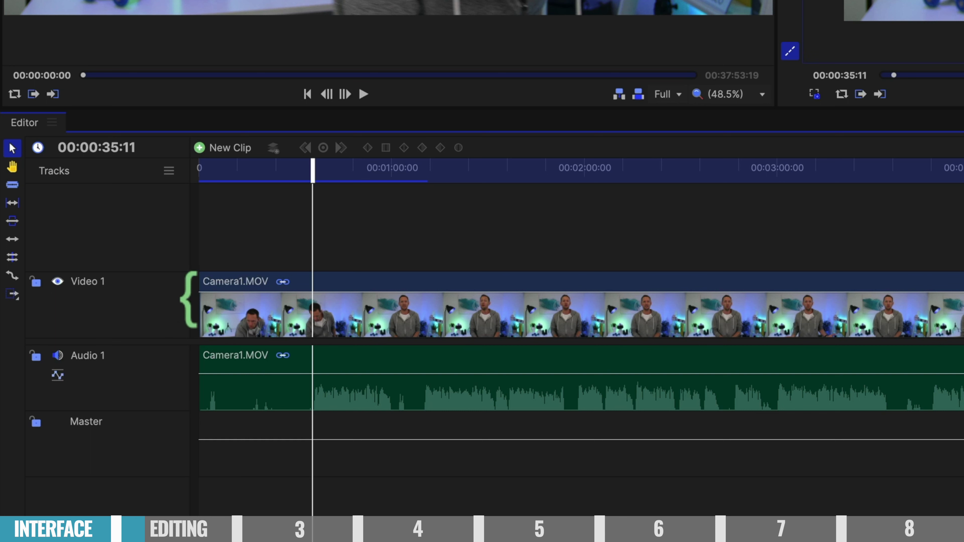
{"action": "left_click_drag", "start_coordinate": [188, 302], "coordinate": [305, 299]}
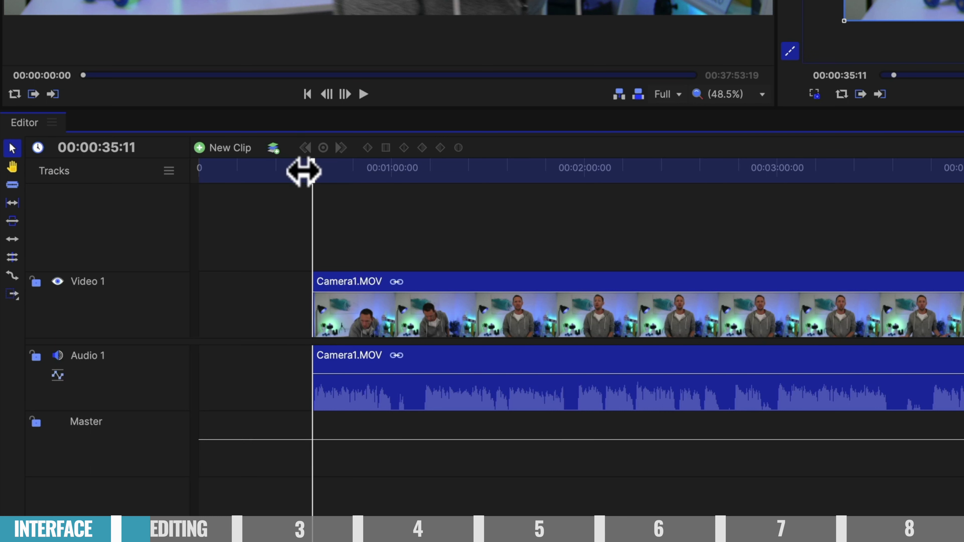
{"action": "left_click_drag", "start_coordinate": [290, 171], "coordinate": [251, 180]}
{"action": "left_click_drag", "start_coordinate": [379, 323], "coordinate": [271, 303]}
Slice the Camera1.MOV clip at 00:00:23:24 and 00:00:34:20 to isolate the pause with the mistake.
{"action": "left_click_drag", "start_coordinate": [211, 177], "coordinate": [275, 173]}
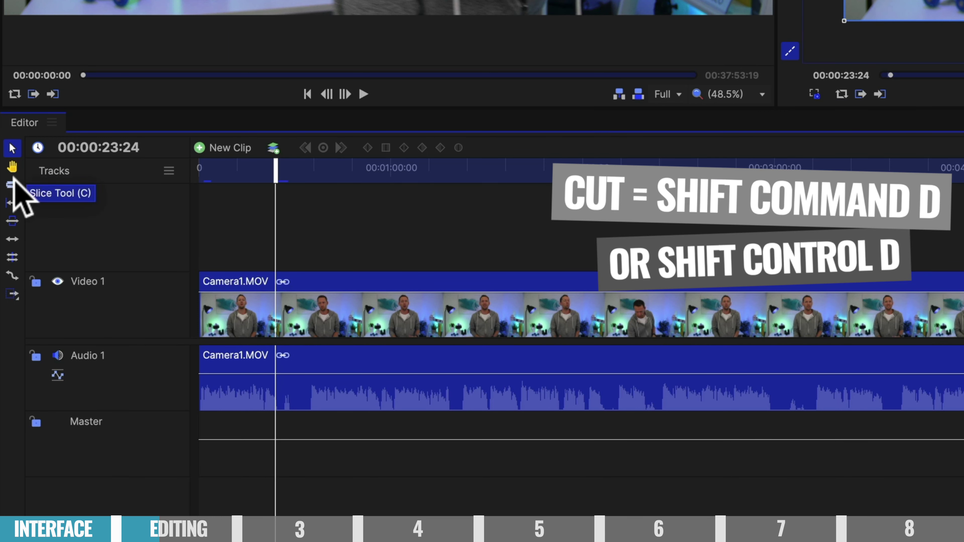
{"action": "key", "text": "shift+super+d"}
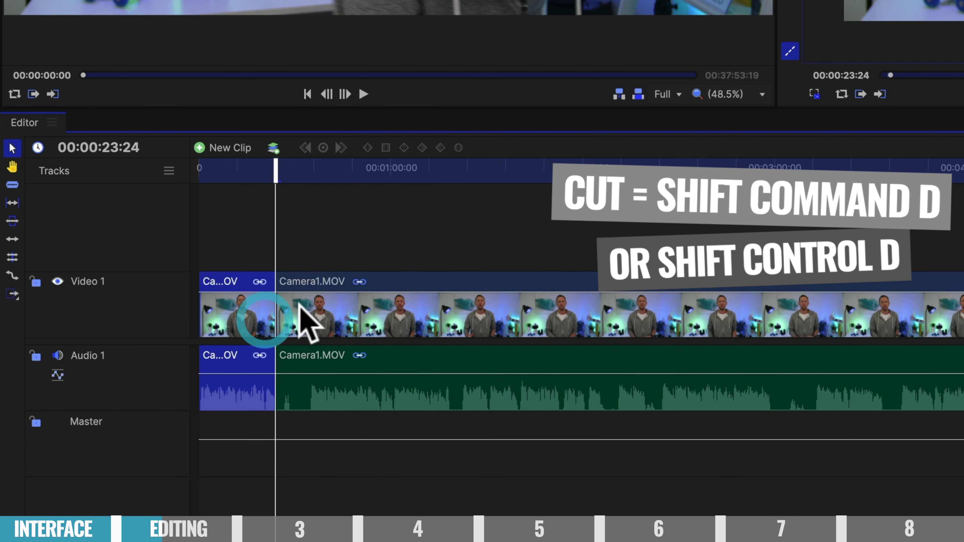
{"action": "left_click", "coordinate": [288, 319]}
{"action": "left_click", "coordinate": [255, 319]}
{"action": "left_click_drag", "start_coordinate": [276, 173], "coordinate": [310, 173]}
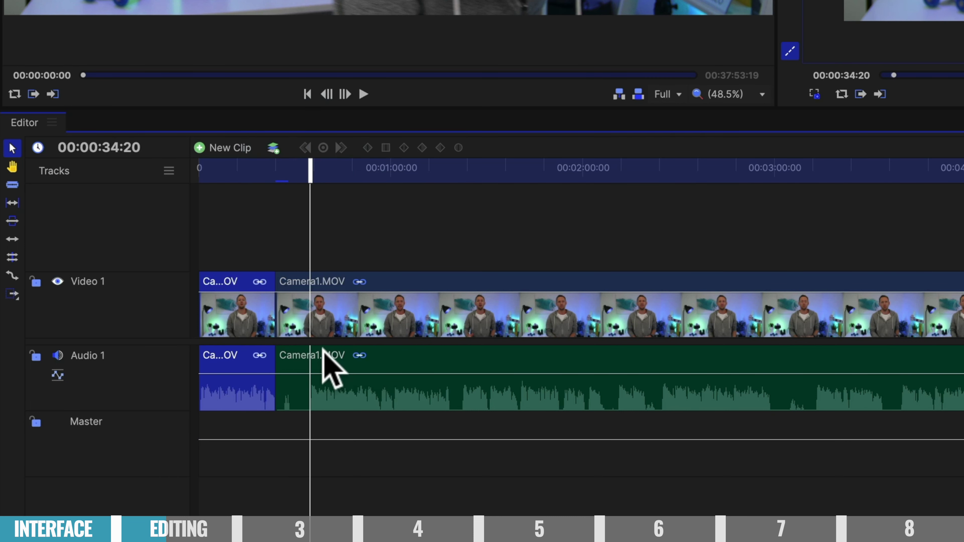
{"action": "key", "text": "ctrl+shift+d"}
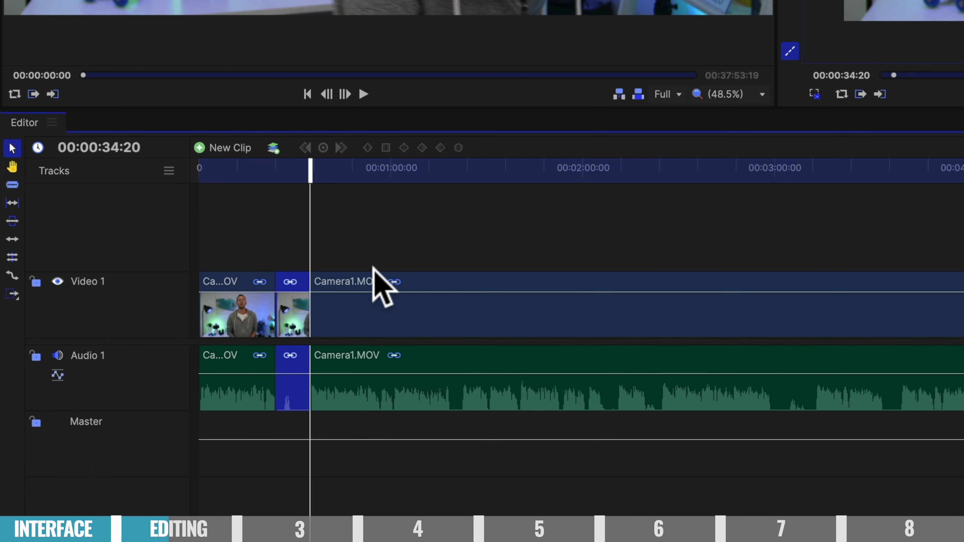
Try deleting the short section between the two cuts and moving the following clip into the gap, and undo both changes.
{"action": "key", "text": "Delete"}
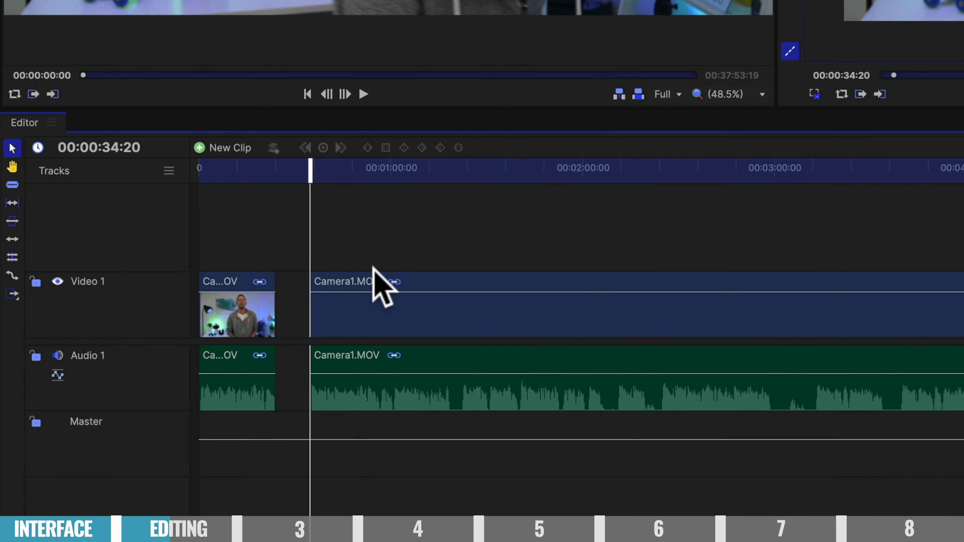
{"action": "left_click", "coordinate": [381, 311]}
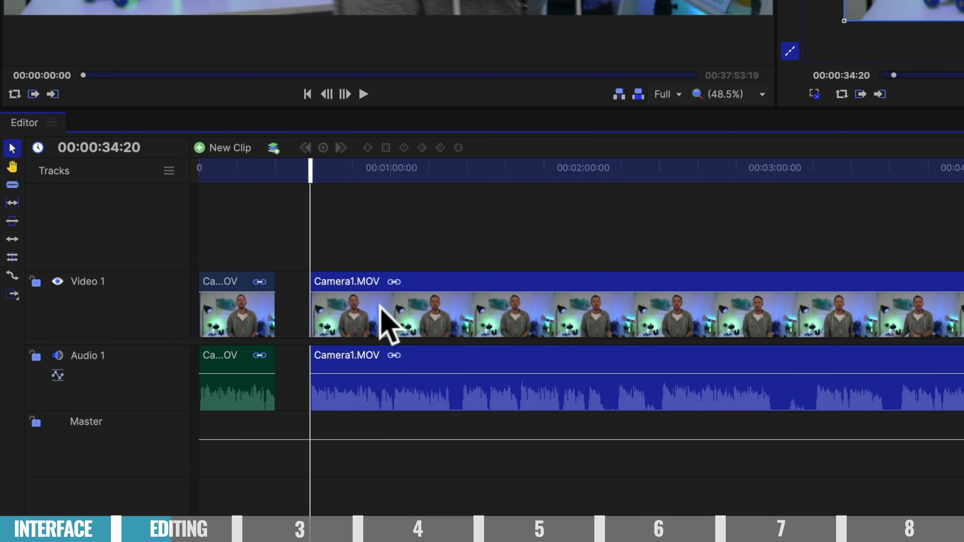
{"action": "left_click_drag", "start_coordinate": [380, 307], "coordinate": [350, 304]}
{"action": "key", "text": "super+z"}
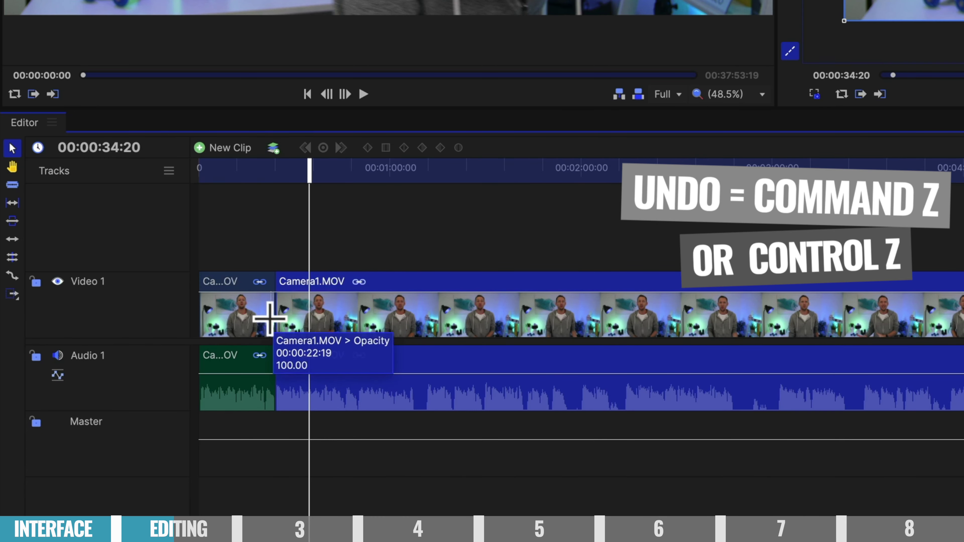
{"action": "key", "text": "super+z"}
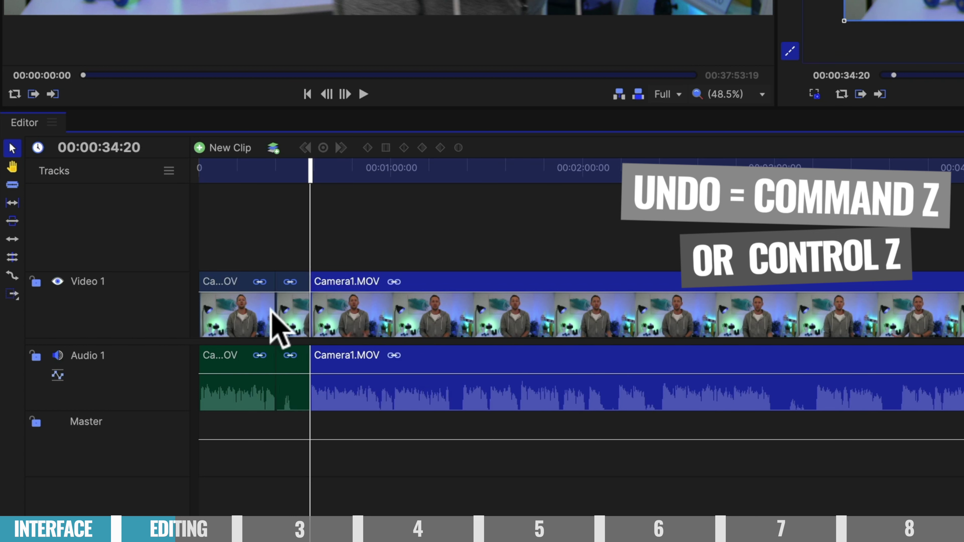
Try a ripple delete on the short section between the two cuts, and undo it.
{"action": "left_click", "coordinate": [291, 321]}
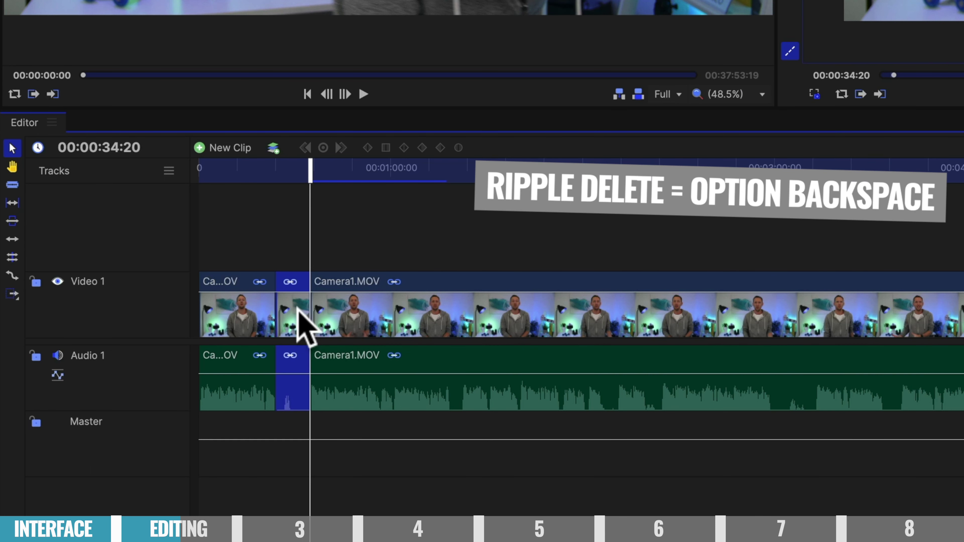
{"action": "key", "text": "alt+BackSpace"}
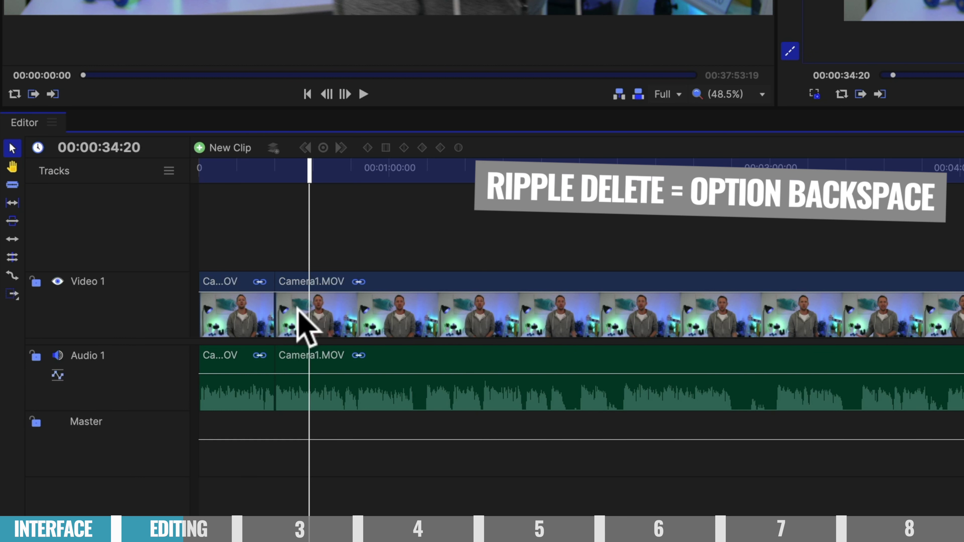
{"action": "key", "text": "super+z"}
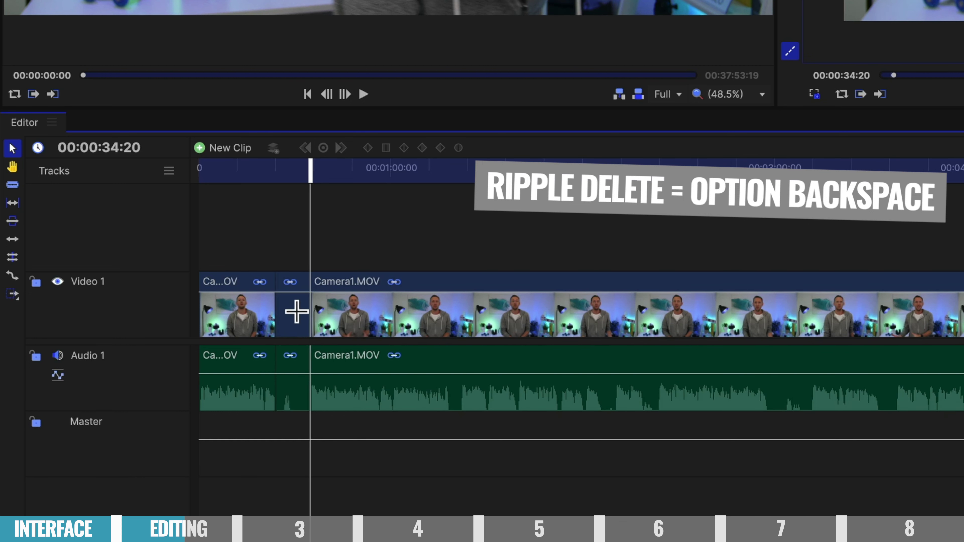
Ripple delete the short clip between the cuts at 00:00:23:24 and 00:00:34:20.
{"action": "left_click", "coordinate": [296, 311]}
{"action": "right_click", "coordinate": [297, 310]}
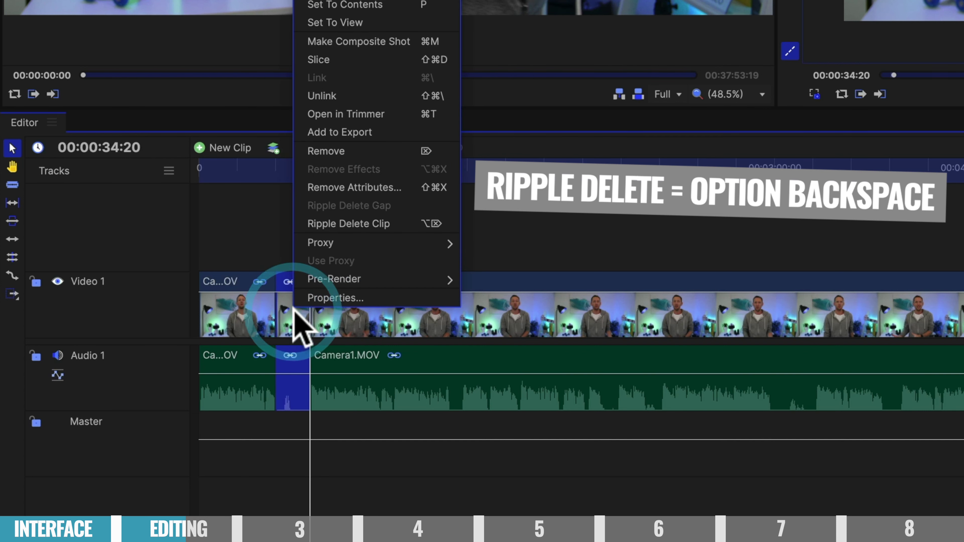
{"action": "left_click", "coordinate": [380, 223]}
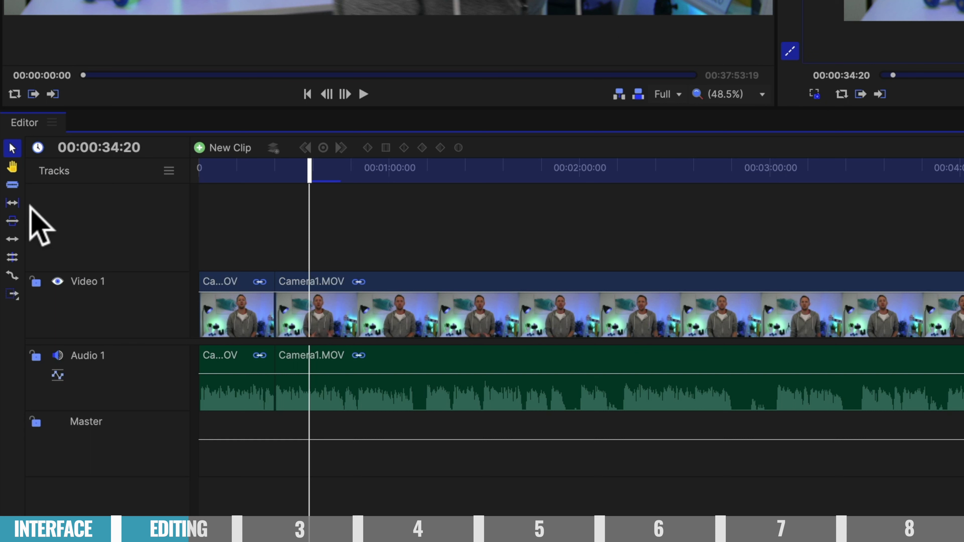
Use the Slice Tool to cut Camera1.MOV on both sides of the silent pause just after the one-minute mark.
{"action": "left_click", "coordinate": [11, 185]}
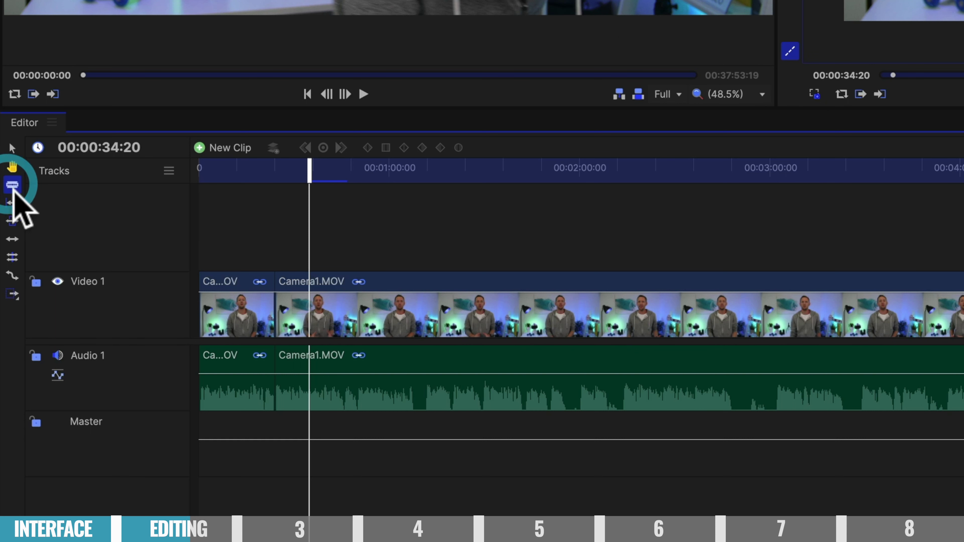
{"action": "left_click", "coordinate": [413, 359]}
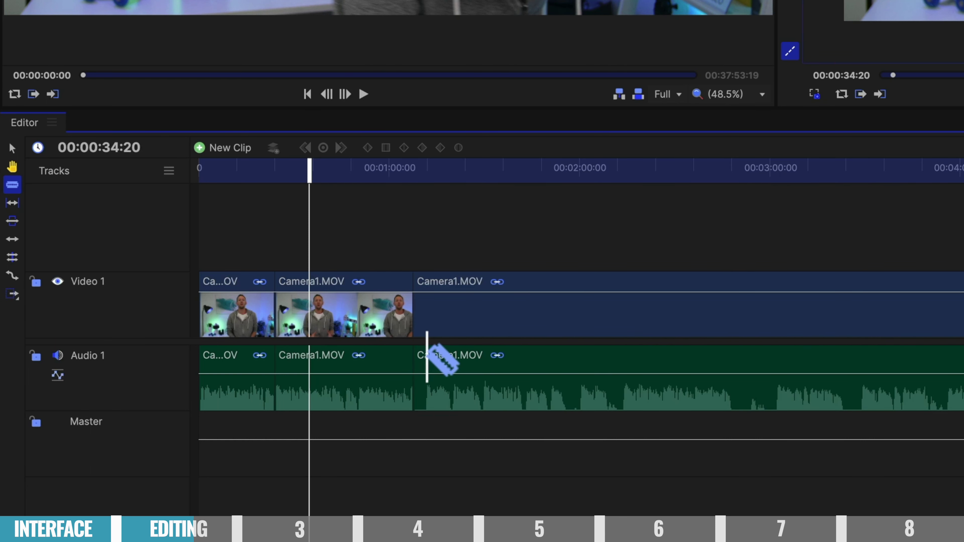
{"action": "left_click", "coordinate": [426, 357]}
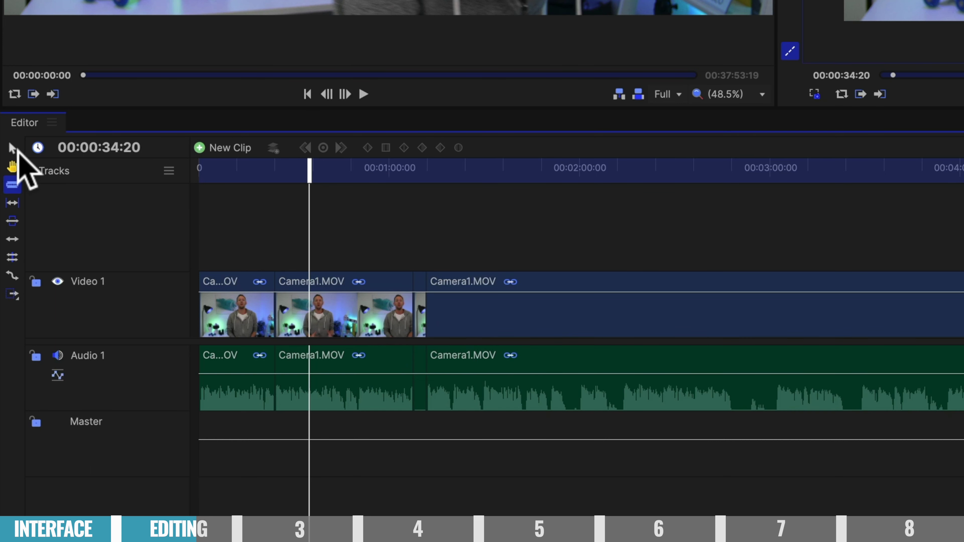
Ripple delete the short silent section of Camera1.MOV between the two cuts just after the one-minute mark.
{"action": "left_click", "coordinate": [14, 148]}
{"action": "left_click", "coordinate": [420, 362]}
{"action": "right_click", "coordinate": [420, 364]}
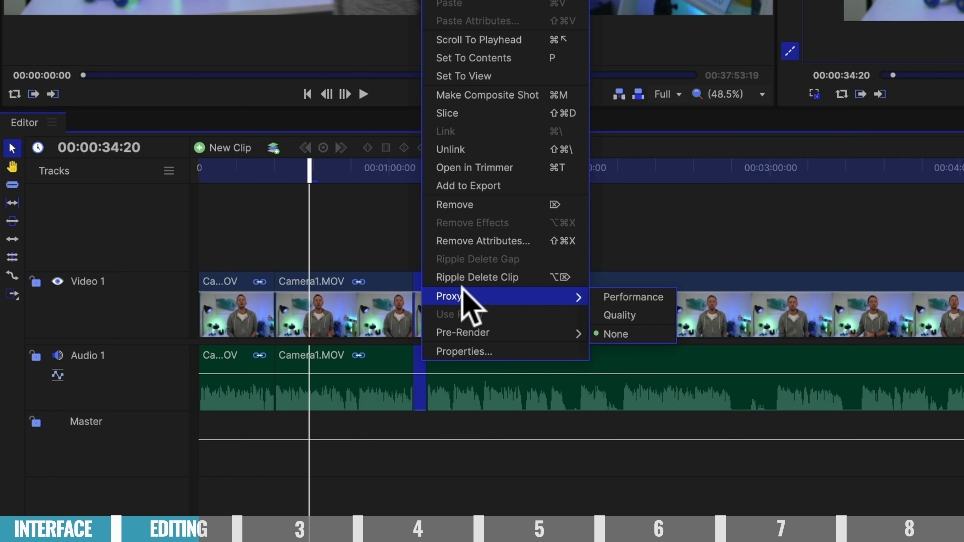
{"action": "left_click", "coordinate": [470, 277]}
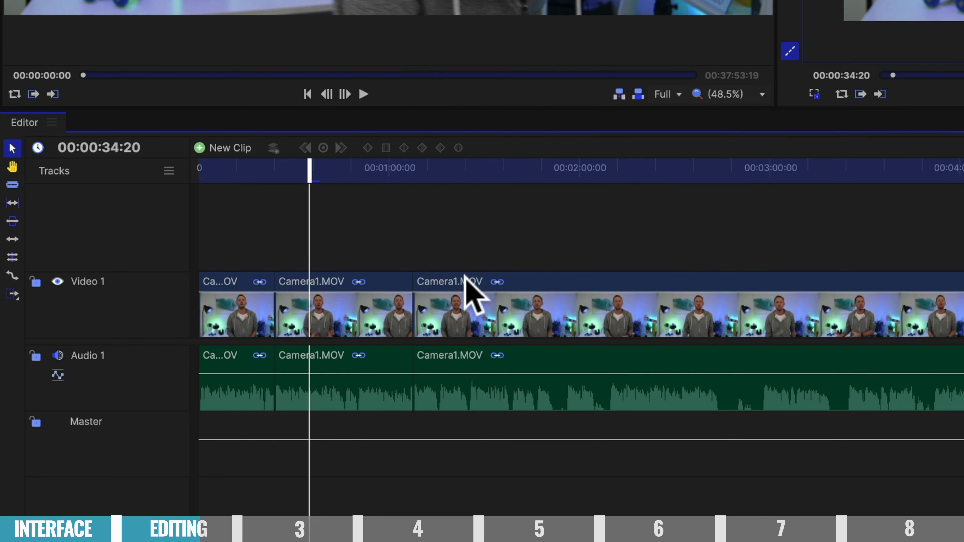
Trim the end of the final Camera1.MOV clip back to about 00:36:22, removing the silent ending.
{"action": "scroll", "coordinate": [471, 296], "scroll_direction": "right", "scroll_amount": 20}
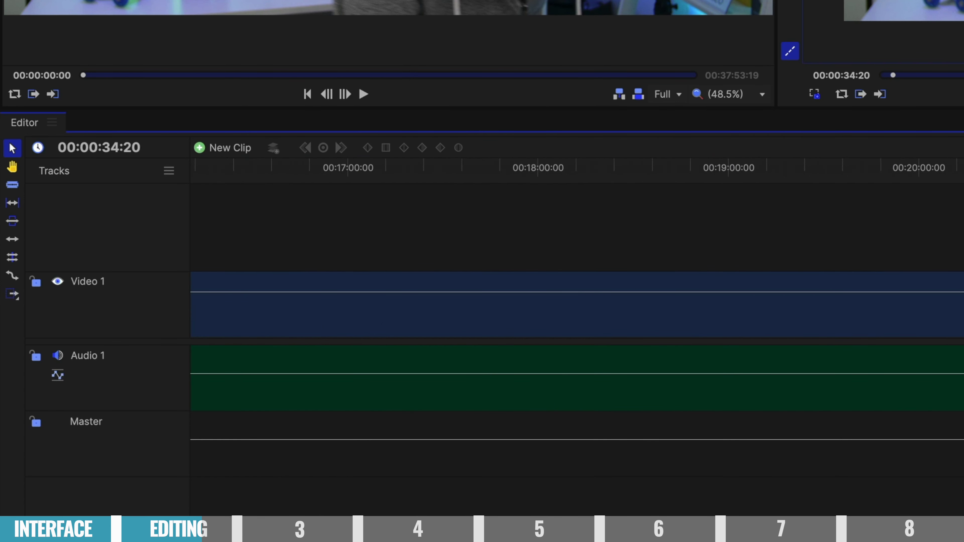
{"action": "scroll", "coordinate": [758, 397], "scroll_direction": "left", "scroll_amount": 2}
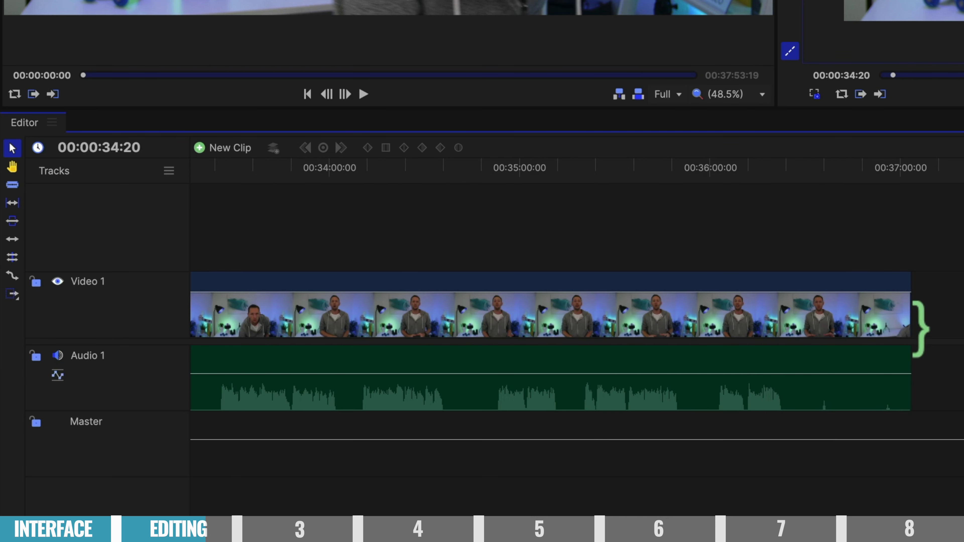
{"action": "left_click_drag", "start_coordinate": [921, 329], "coordinate": [785, 341]}
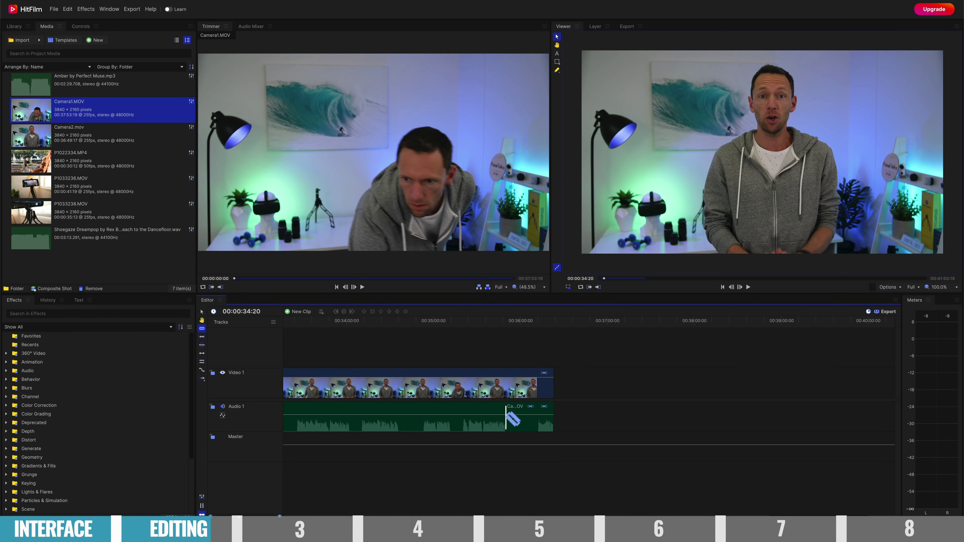
Cut the remaining mistakes and pauses out of Camera1.MOV, working from the end of the timeline back toward its start.
{"action": "left_click_drag", "start_coordinate": [631, 360], "coordinate": [332, 178]}
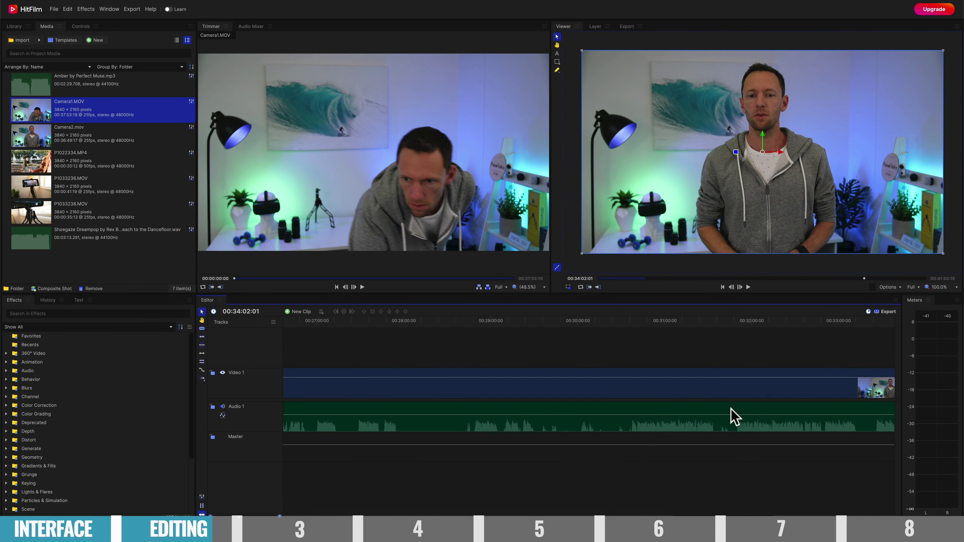
{"action": "left_click", "coordinate": [774, 426]}
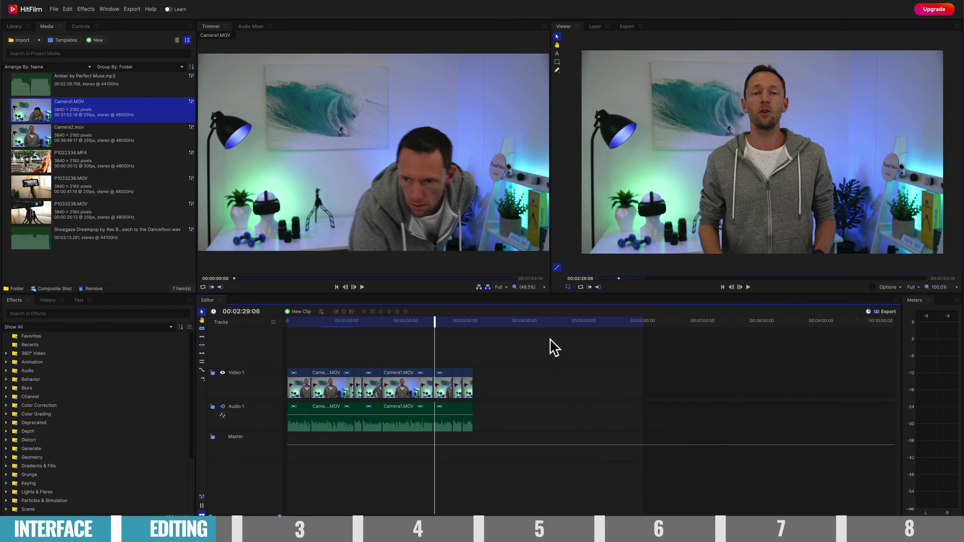
{"action": "scroll", "coordinate": [554, 348], "scroll_direction": "up", "scroll_amount": 5}
{"action": "left_click_drag", "start_coordinate": [774, 387], "coordinate": [617, 388]}
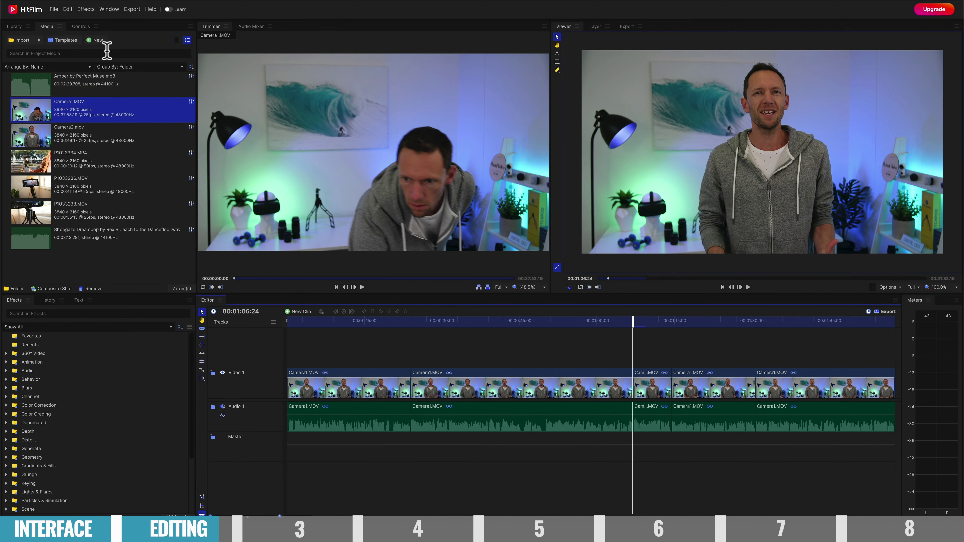
Save the project to the Desktop, named with the editor's first name followed by "Edit".
{"action": "left_click", "coordinate": [53, 9]}
{"action": "left_click", "coordinate": [74, 47]}
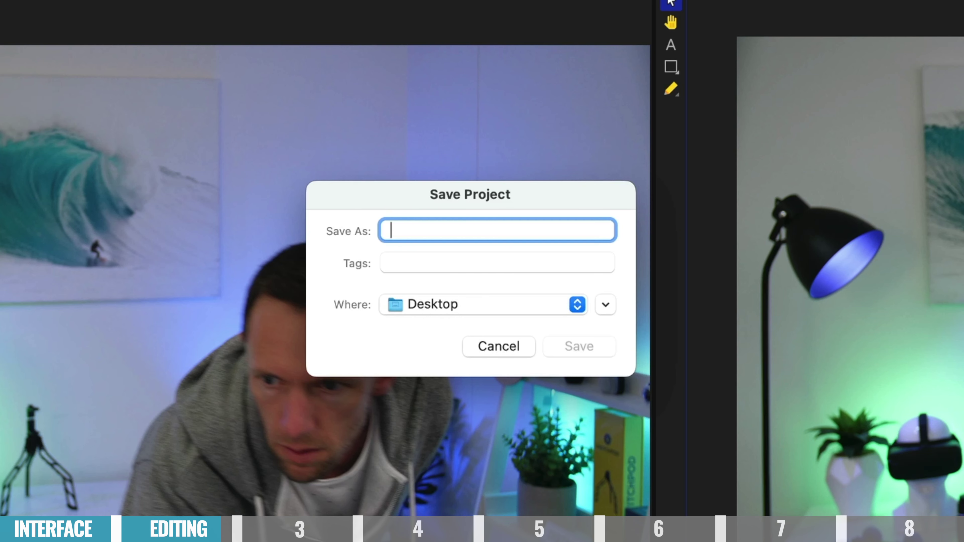
{"action": "type", "text": "Jus"}
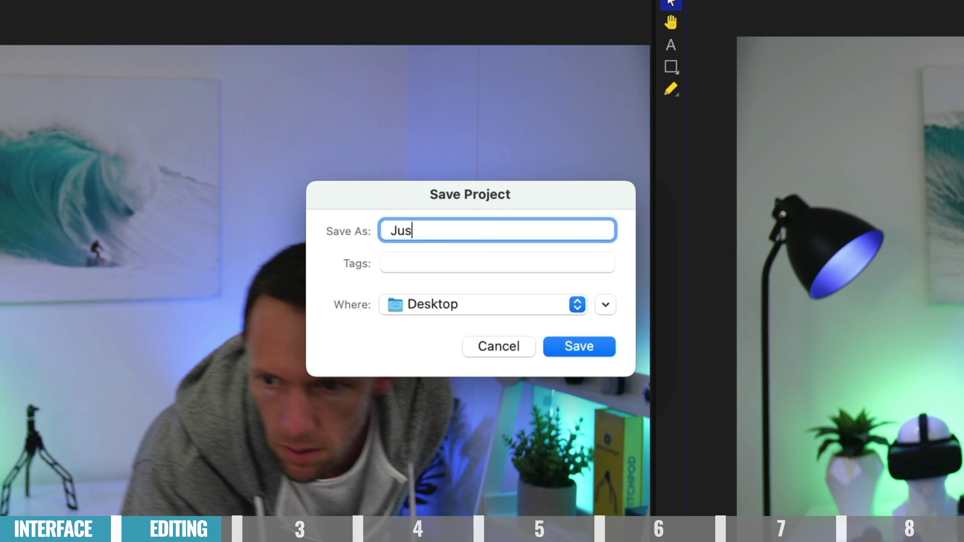
{"action": "type", "text": "tin Edit"}
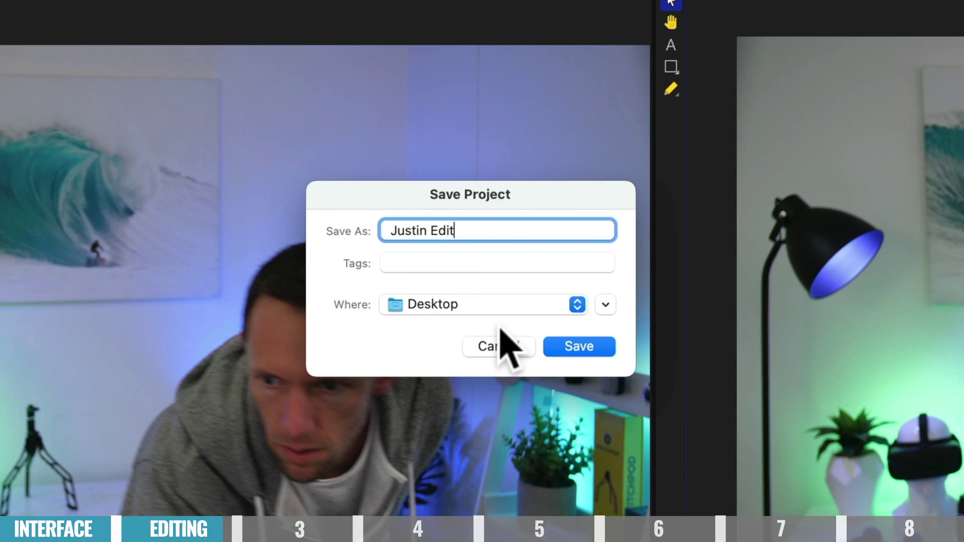
{"action": "left_click", "coordinate": [563, 344]}
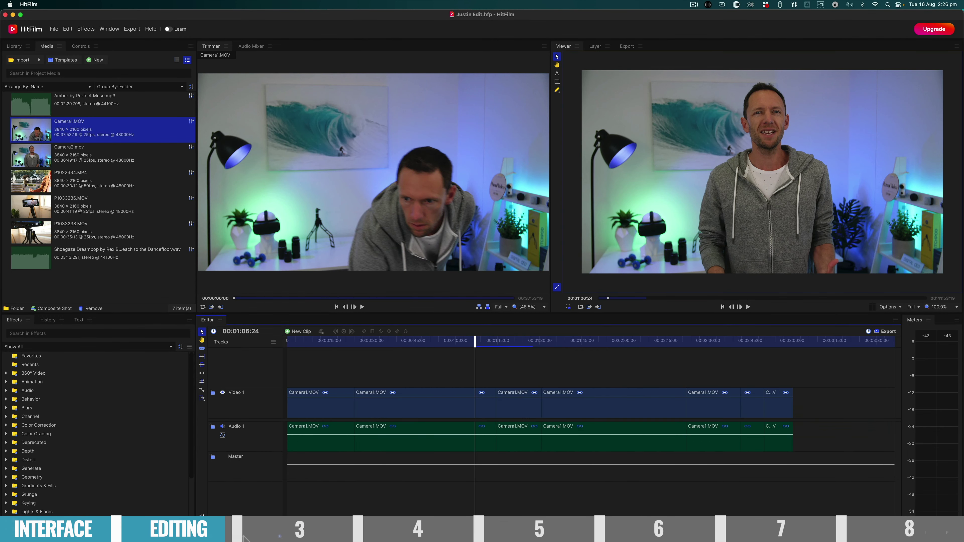
Rearrange the last three Camera1.MOV clips on the timeline into reverse order.
{"action": "scroll", "coordinate": [686, 407], "scroll_direction": "down", "scroll_amount": 3}
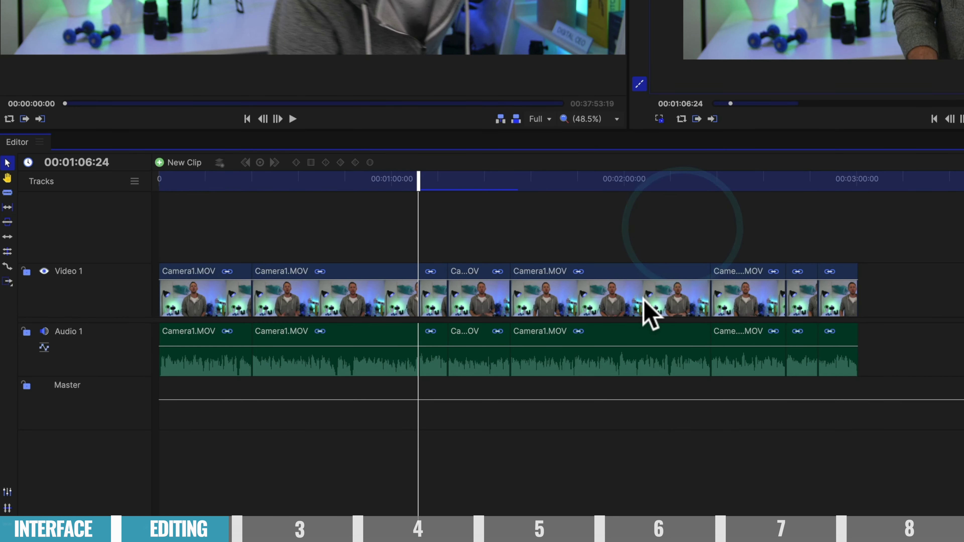
{"action": "left_click", "coordinate": [559, 409]}
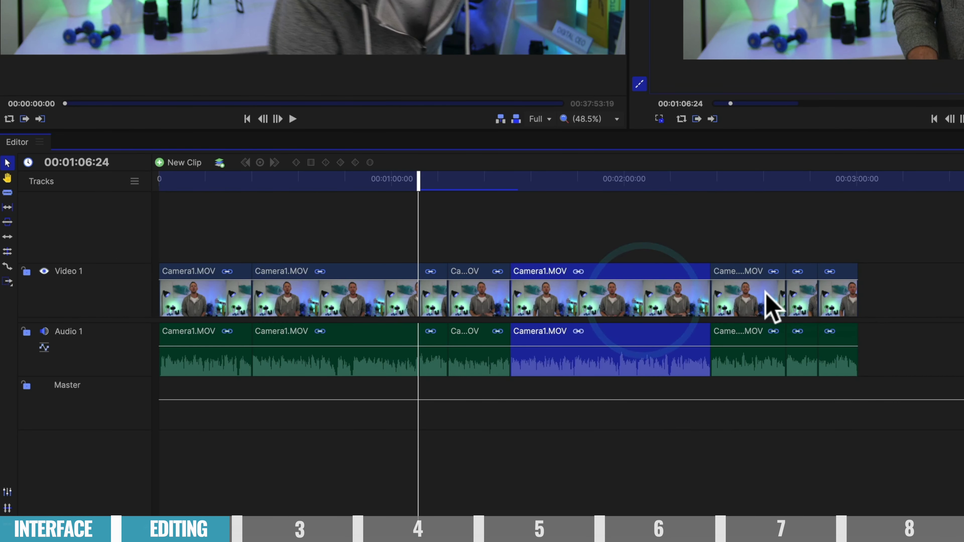
{"action": "left_click", "coordinate": [767, 300]}
{"action": "left_click_drag", "start_coordinate": [802, 283], "coordinate": [956, 281]}
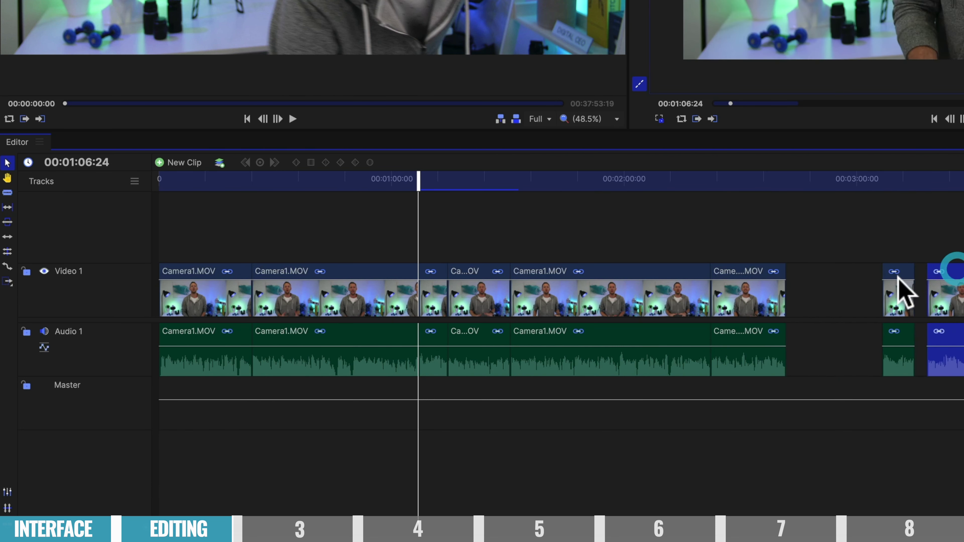
{"action": "left_click_drag", "start_coordinate": [749, 280], "coordinate": [827, 281]}
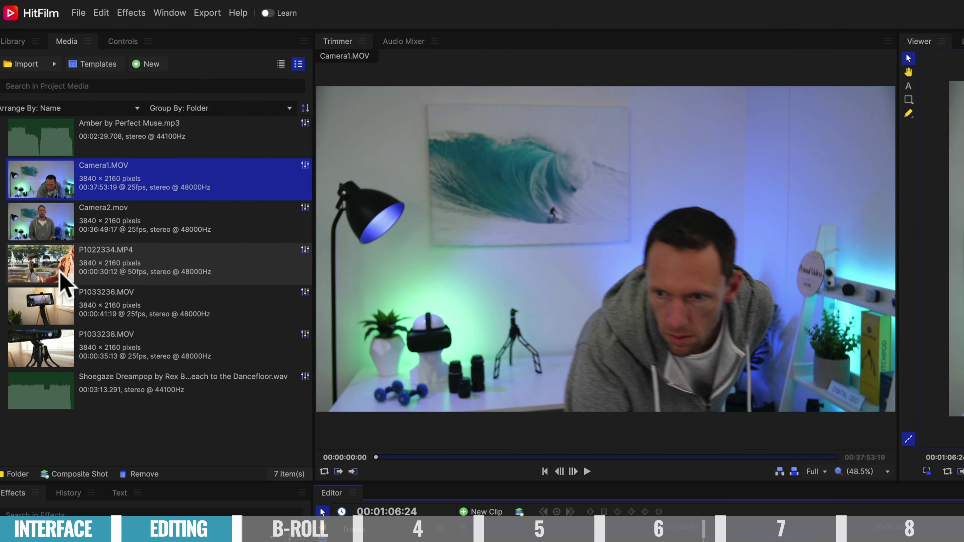
Open P1022334.MP4 in the Trimmer and mark the section from 00:00:11:19 to 00:00:21:22 with in and out points.
{"action": "left_click", "coordinate": [48, 269]}
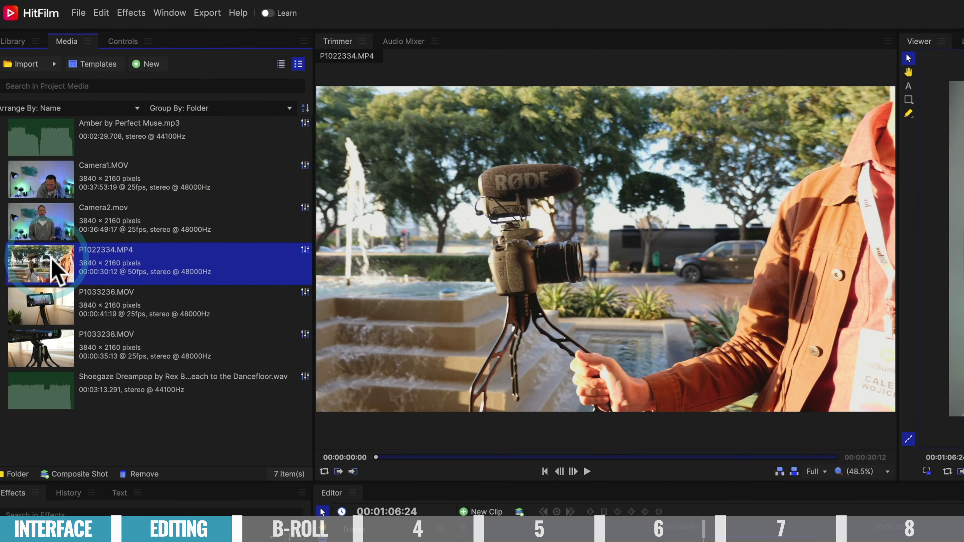
{"action": "left_click_drag", "start_coordinate": [376, 458], "coordinate": [547, 459]}
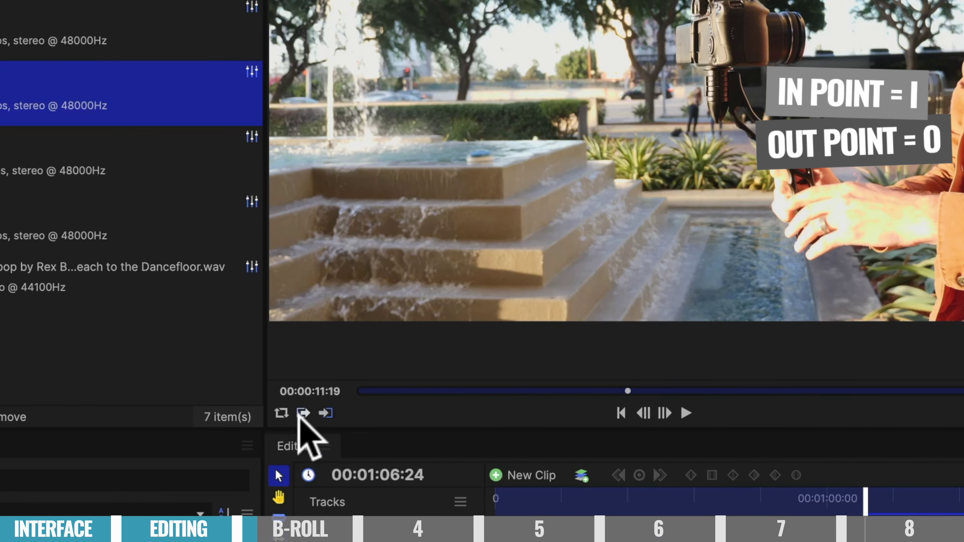
{"action": "left_click", "coordinate": [302, 411]}
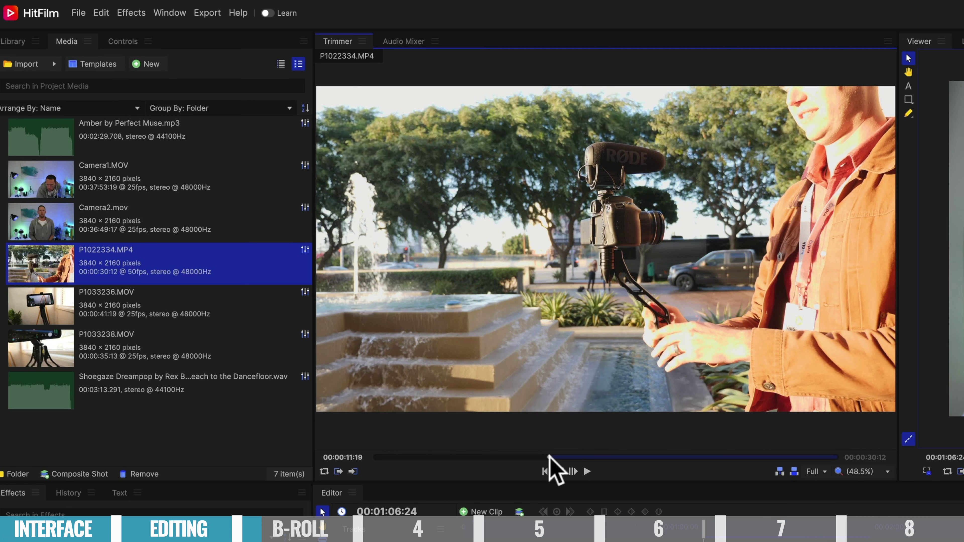
{"action": "left_click_drag", "start_coordinate": [549, 458], "coordinate": [699, 459]}
Place the marked P1022334.MP4 section with its audio above the Camera1.MOV clips at about 00:00:20 and preview it.
{"action": "mouse_move", "coordinate": [541, 452]}
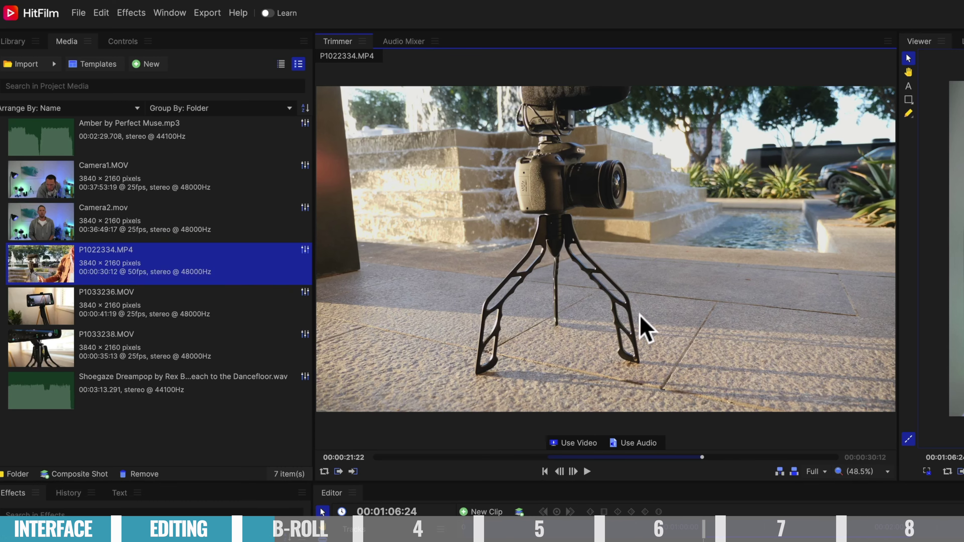
{"action": "left_click_drag", "start_coordinate": [645, 327], "coordinate": [783, 541]}
{"action": "left_click_drag", "start_coordinate": [517, 209], "coordinate": [275, 208]}
{"action": "left_click", "coordinate": [268, 177]}
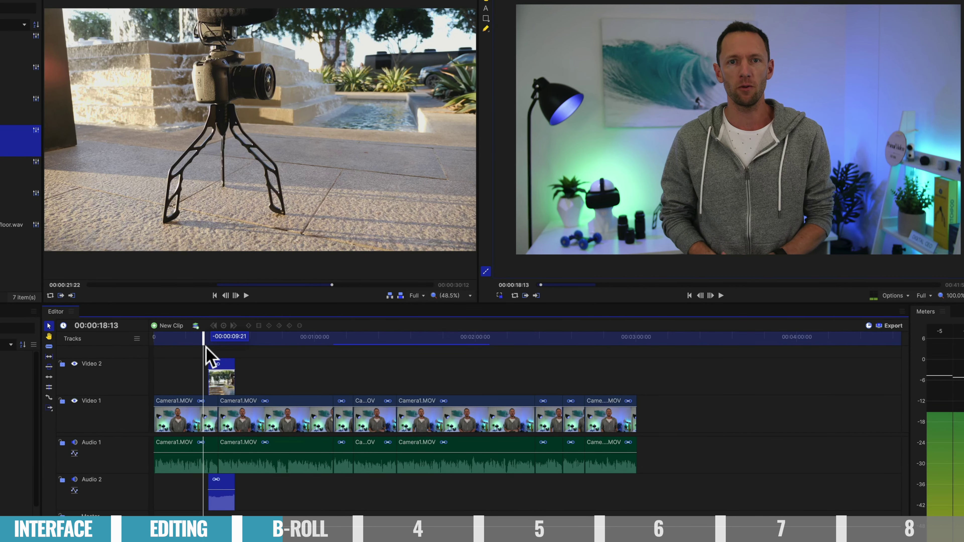
{"action": "left_click_drag", "start_coordinate": [206, 346], "coordinate": [238, 347]}
{"action": "left_click", "coordinate": [237, 380]}
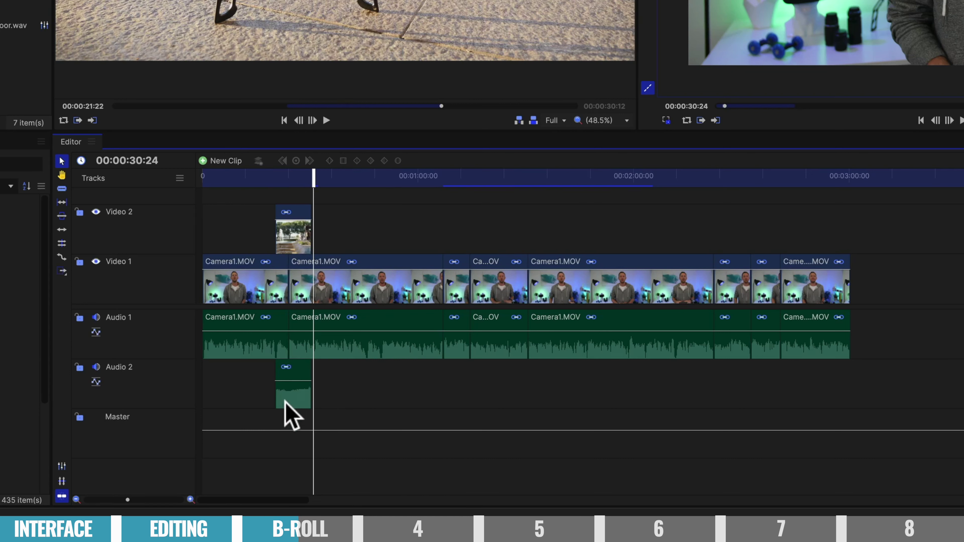
Unlink the P1022334.MP4 clip's video and audio, and delete its audio from Audio 2.
{"action": "left_click", "coordinate": [297, 230]}
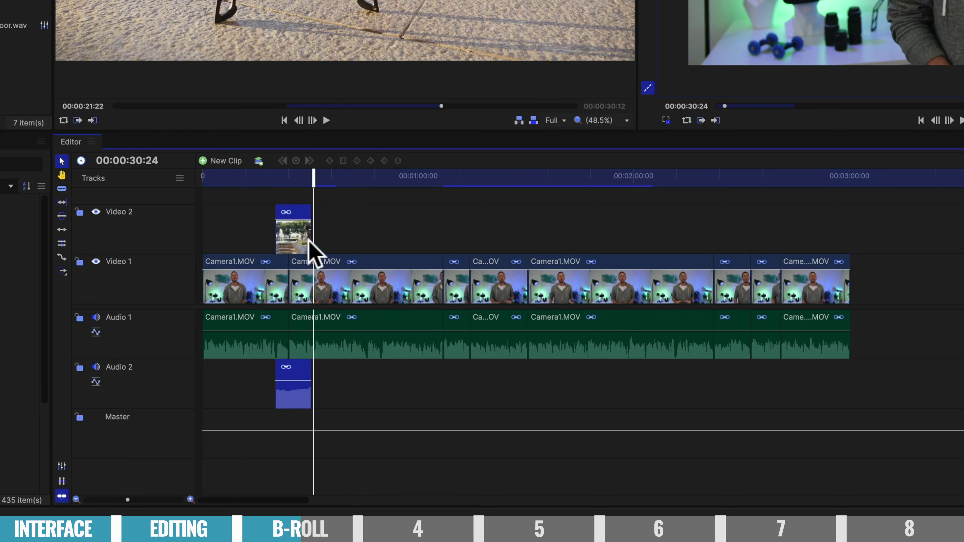
{"action": "right_click", "coordinate": [298, 407]}
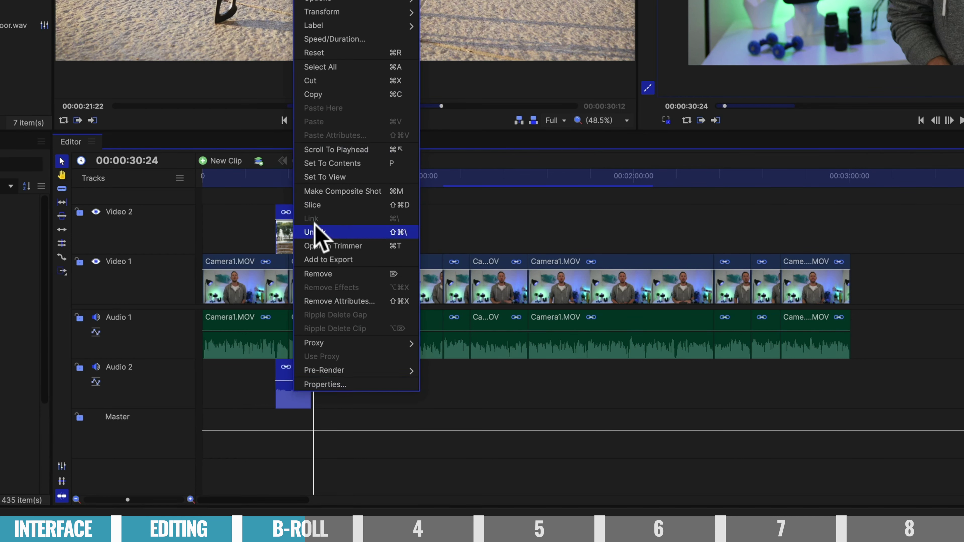
{"action": "left_click", "coordinate": [317, 233]}
{"action": "left_click", "coordinate": [329, 387]}
{"action": "left_click", "coordinate": [293, 395]}
{"action": "key", "text": "Delete"}
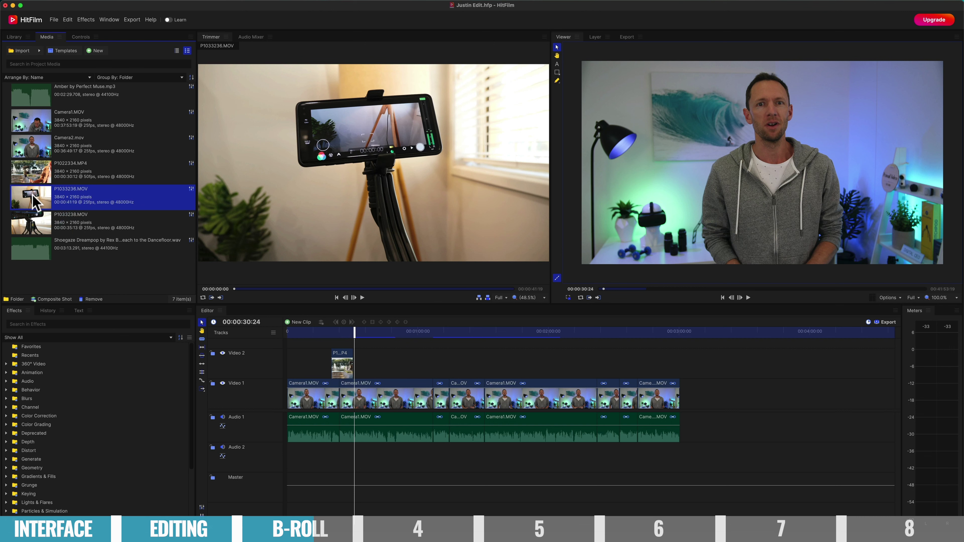
Add P1033236.MOV to Video 2 and trim both ends so it runs from about 00:01:01 to 00:01:30.
{"action": "left_click", "coordinate": [33, 178]}
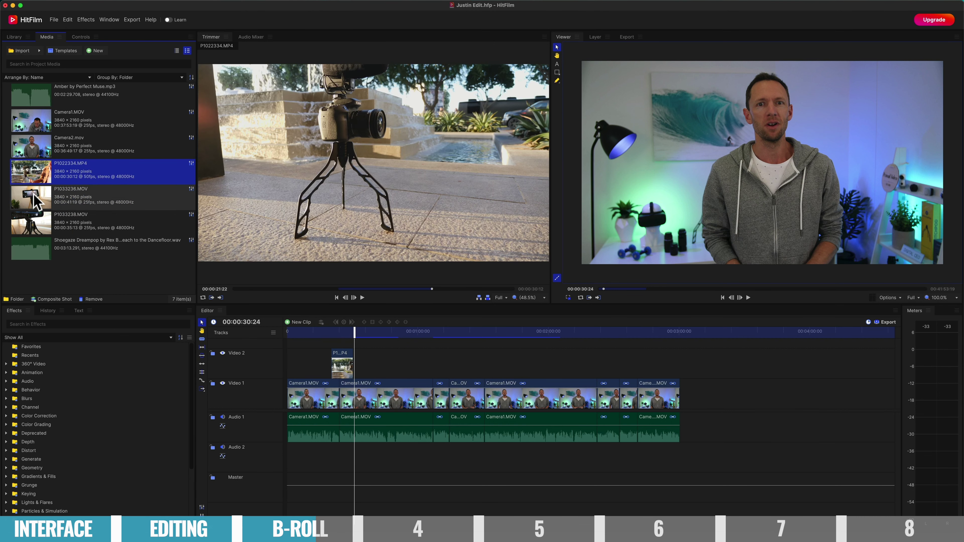
{"action": "left_click", "coordinate": [38, 204]}
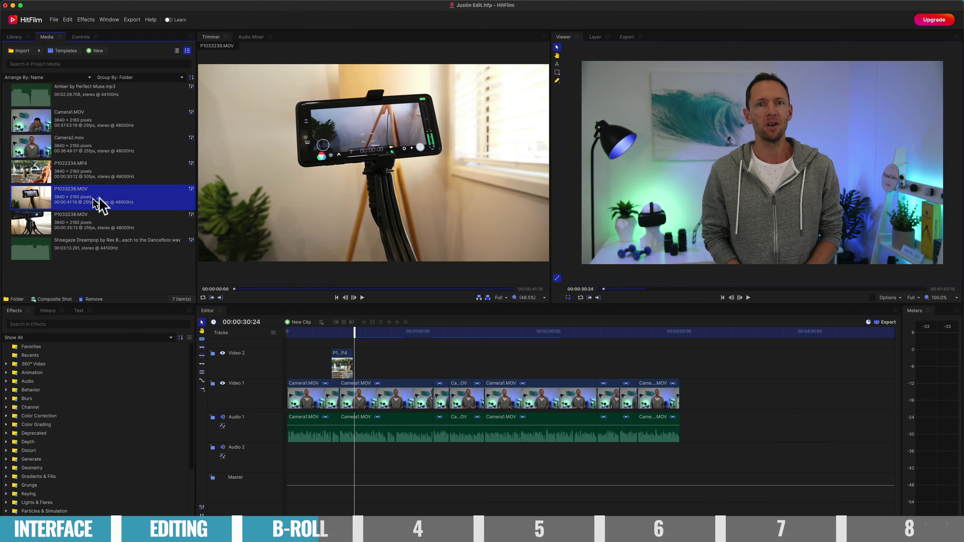
{"action": "left_click_drag", "start_coordinate": [363, 315], "coordinate": [409, 368]}
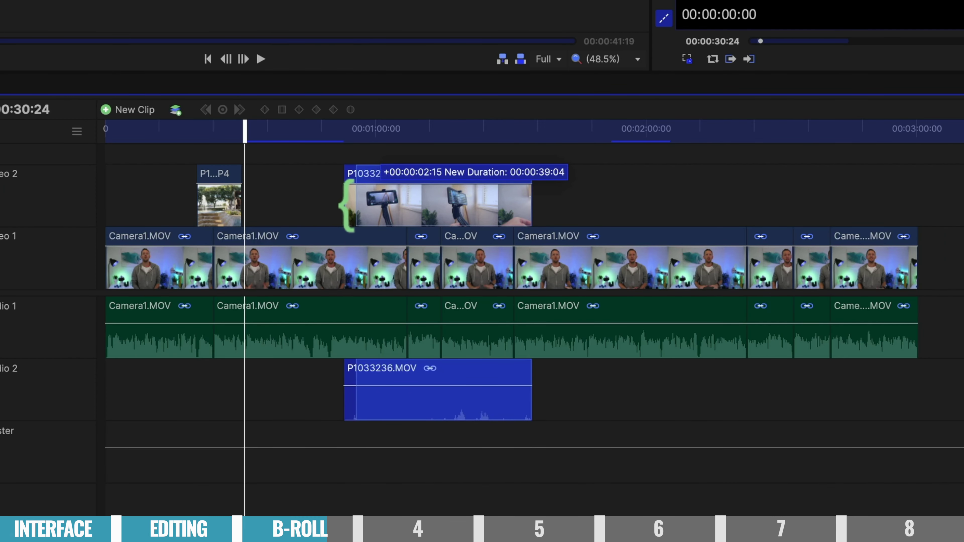
{"action": "left_click_drag", "start_coordinate": [346, 206], "coordinate": [379, 207]}
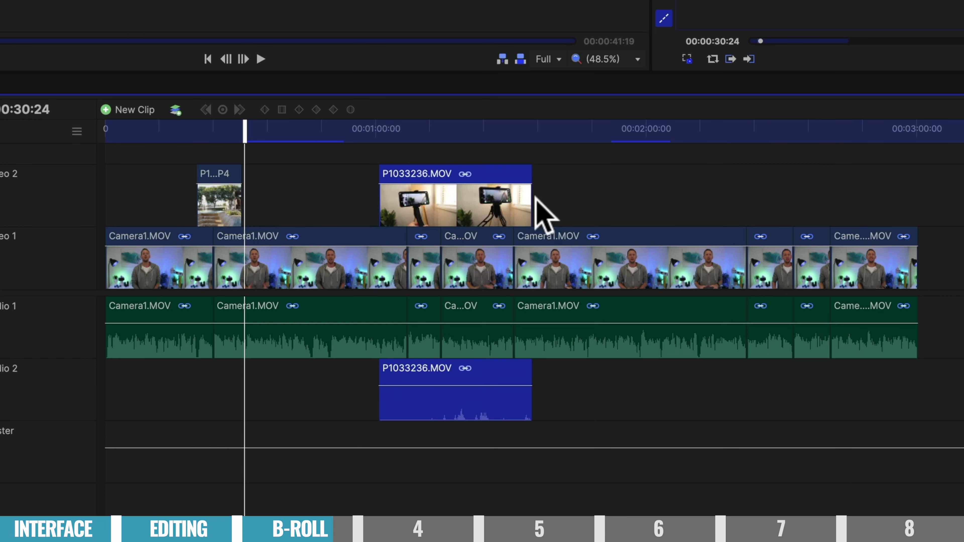
{"action": "left_click_drag", "start_coordinate": [544, 197], "coordinate": [515, 197]}
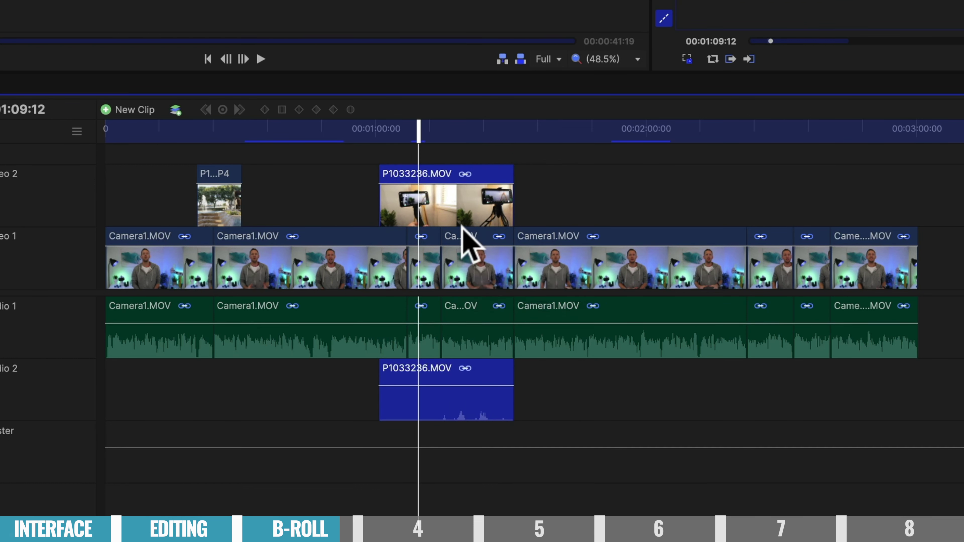
Cut the section between 00:01:09:12 and 00:01:16:19 out of P1033236.MOV and close the gap.
{"action": "key", "text": "super+shift+d"}
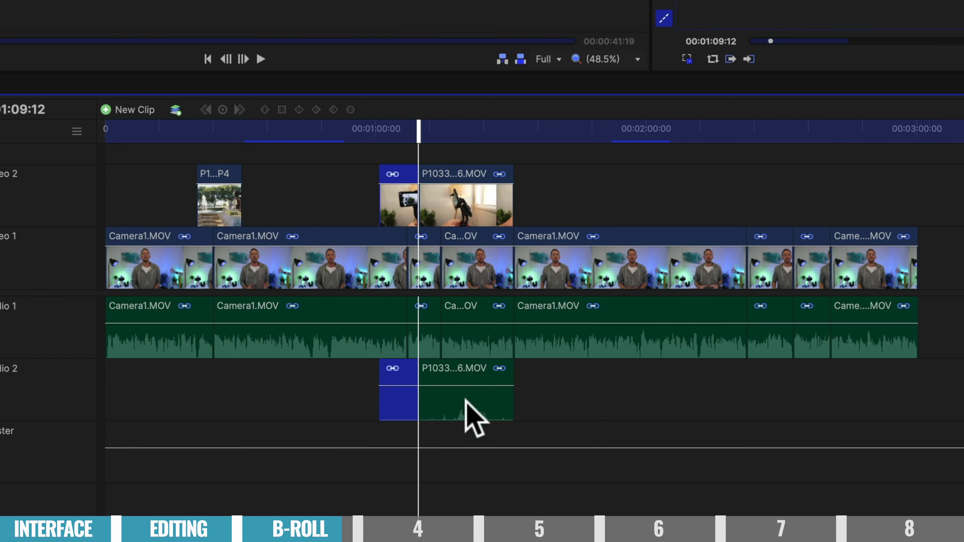
{"action": "left_click_drag", "start_coordinate": [419, 127], "coordinate": [451, 127]}
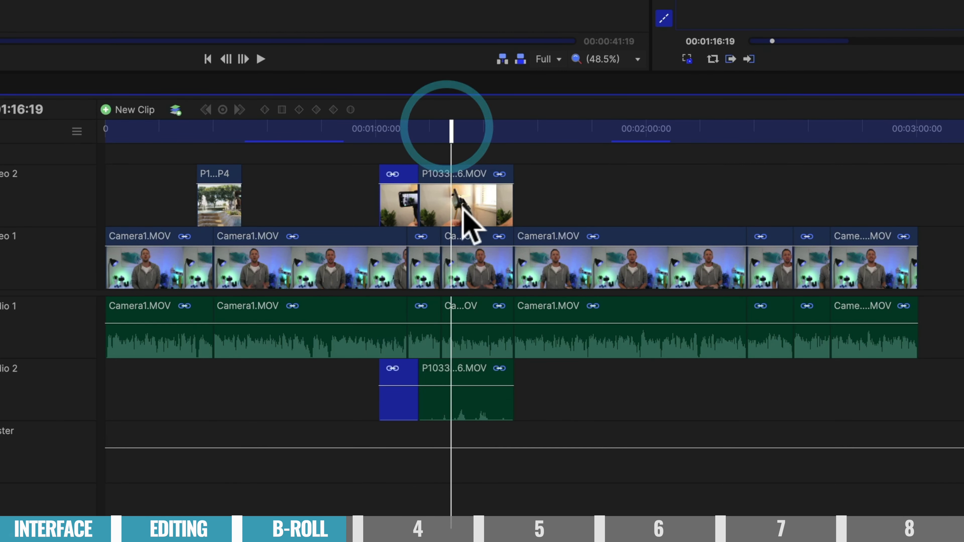
{"action": "key", "text": "super+shift+d"}
{"action": "key", "text": "BackSpace"}
{"action": "left_click_drag", "start_coordinate": [459, 204], "coordinate": [440, 199]}
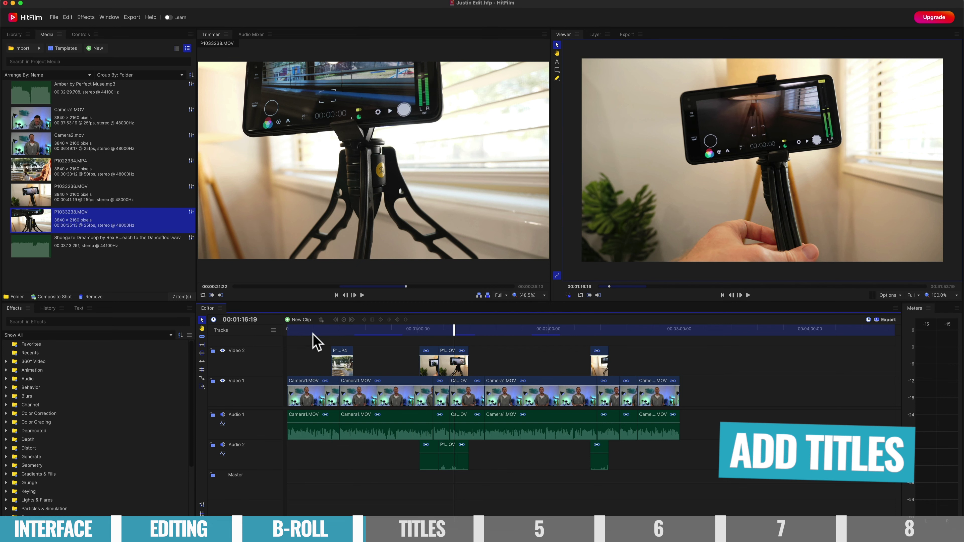
Add a text clip at 00:00:06:10 with the presenter's full name on the first line and PRIMAL VIDEO on the second.
{"action": "left_click", "coordinate": [301, 329]}
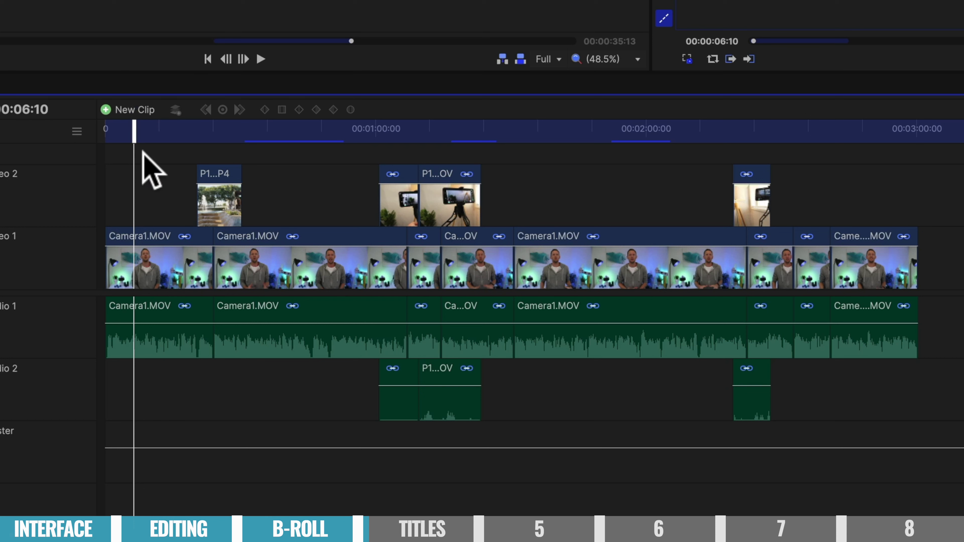
{"action": "left_click", "coordinate": [116, 106]}
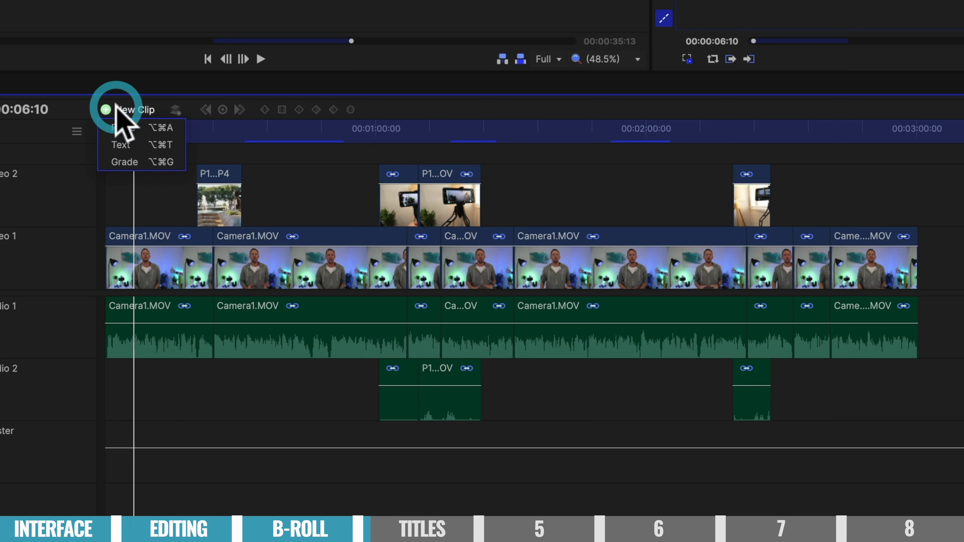
{"action": "left_click", "coordinate": [153, 145]}
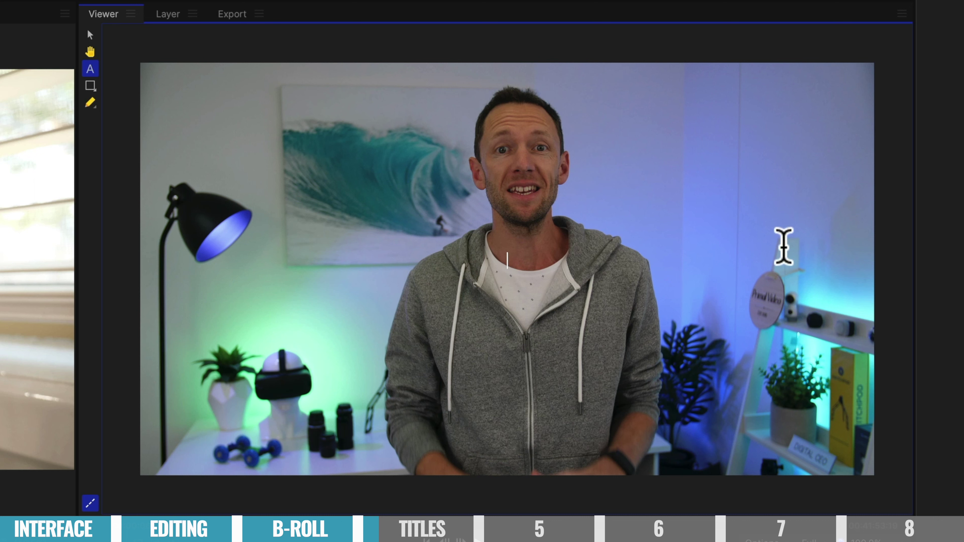
{"action": "type", "text": "WN"}
{"action": "key", "text": "Return"}
{"action": "type", "text": "PRIMAL VIDEO"}
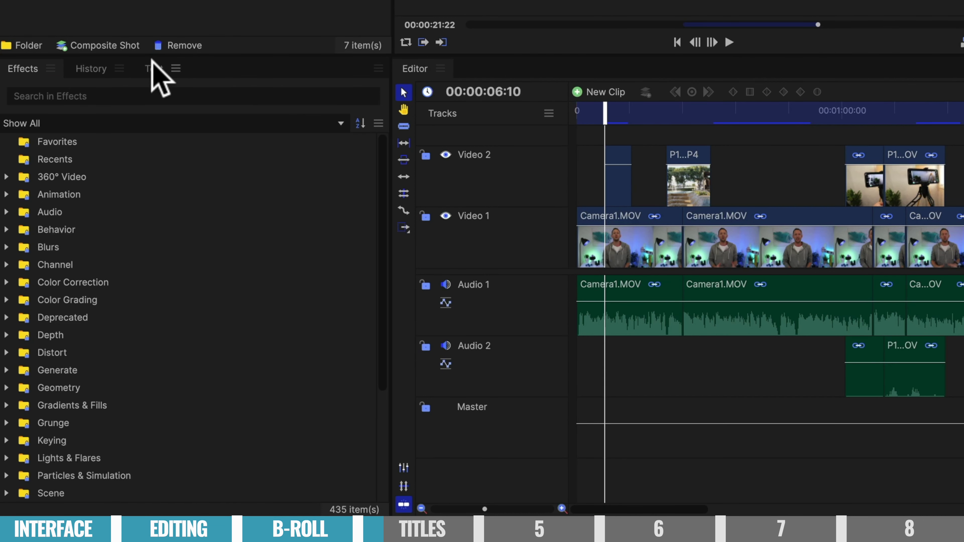
Format both lines of the title in Arial Black at size 85 with tighter line spacing.
{"action": "left_click", "coordinate": [154, 68]}
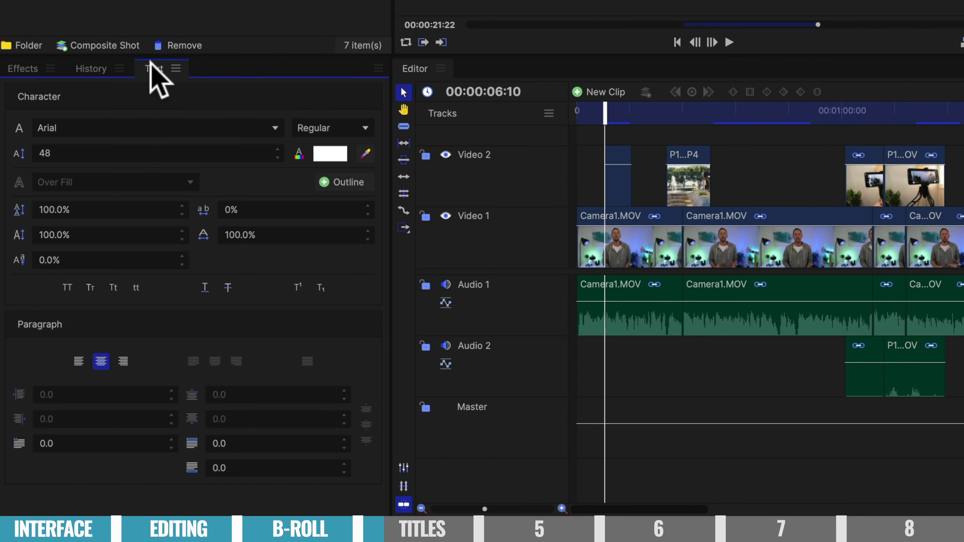
{"action": "left_click", "coordinate": [270, 126]}
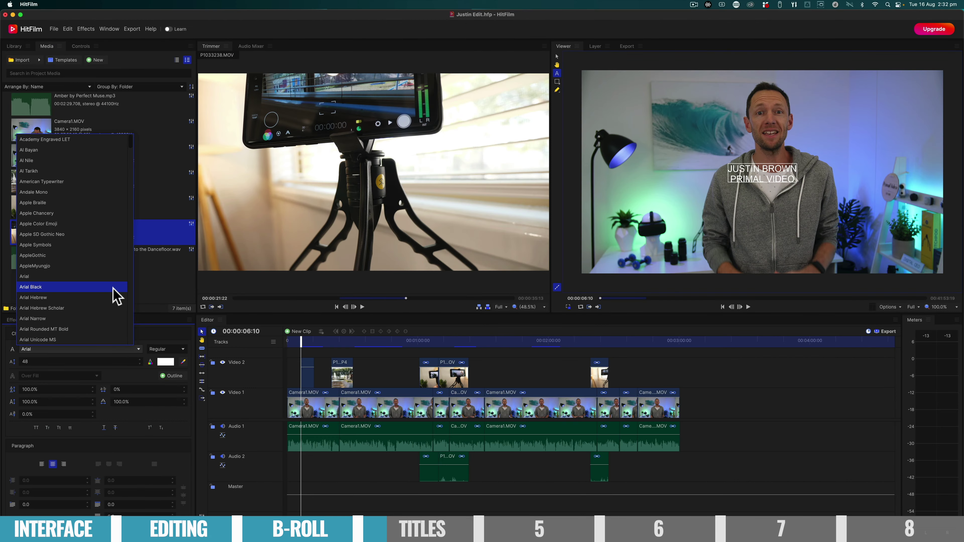
{"action": "left_click", "coordinate": [230, 19]}
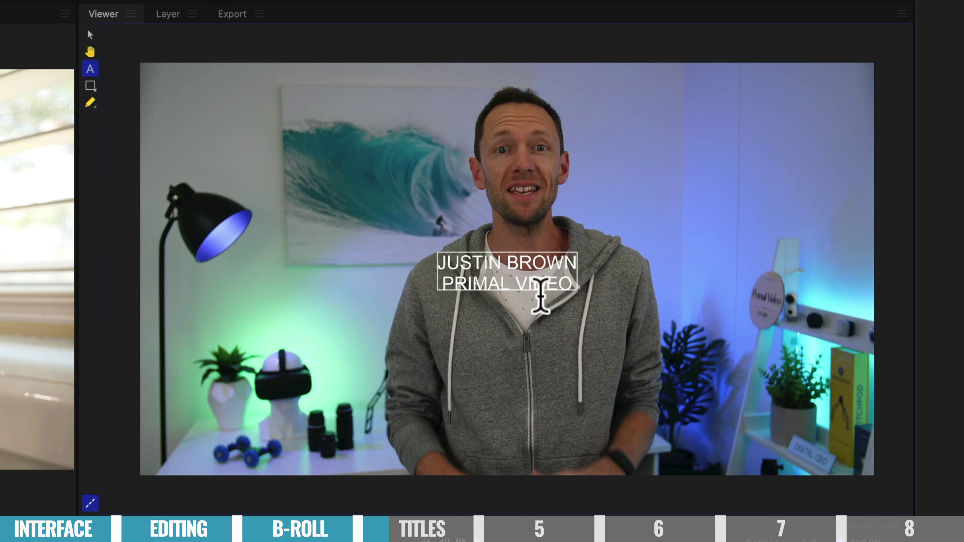
{"action": "double_click", "coordinate": [562, 281]}
{"action": "key", "text": "ctrl+a"}
{"action": "left_click", "coordinate": [118, 156]}
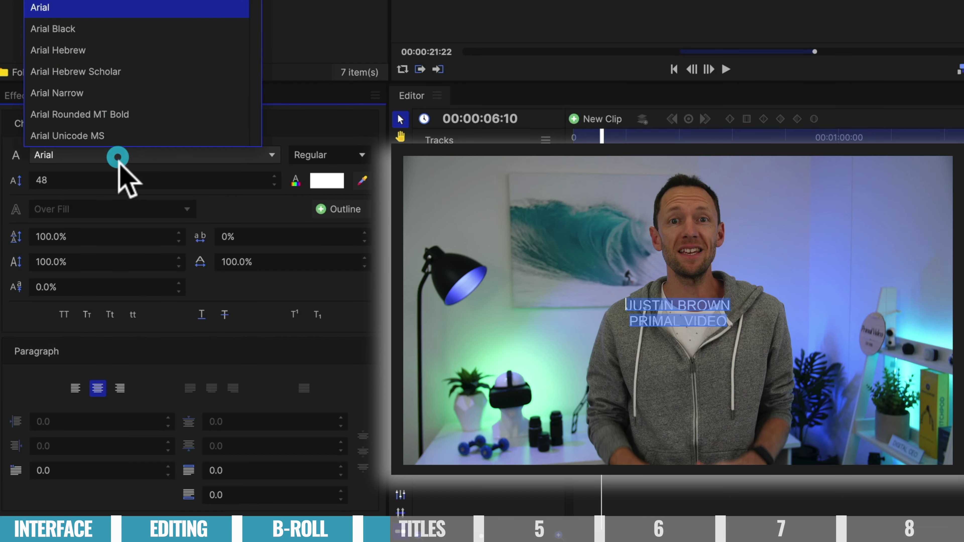
{"action": "left_click", "coordinate": [142, 29]}
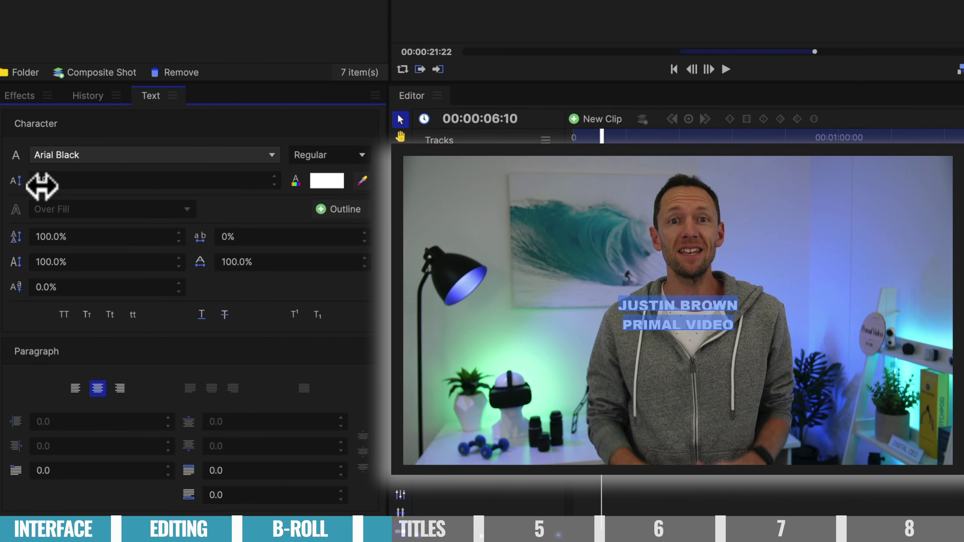
{"action": "left_click_drag", "start_coordinate": [26, 177], "coordinate": [281, 305]}
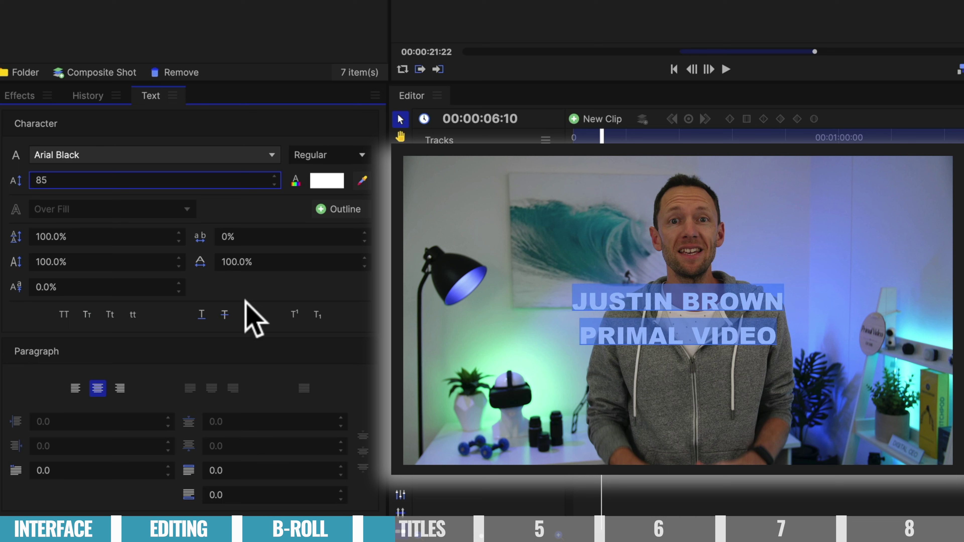
{"action": "left_click_drag", "start_coordinate": [182, 237], "coordinate": [100, 237]}
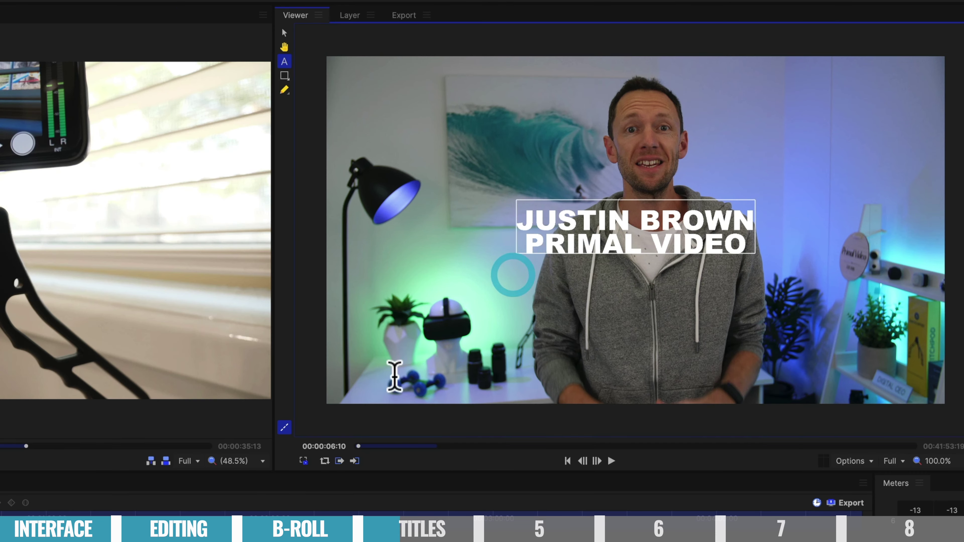
Move the title down so it sits over the presenter's waist near the lower edge of the frame.
{"action": "left_click", "coordinate": [284, 33]}
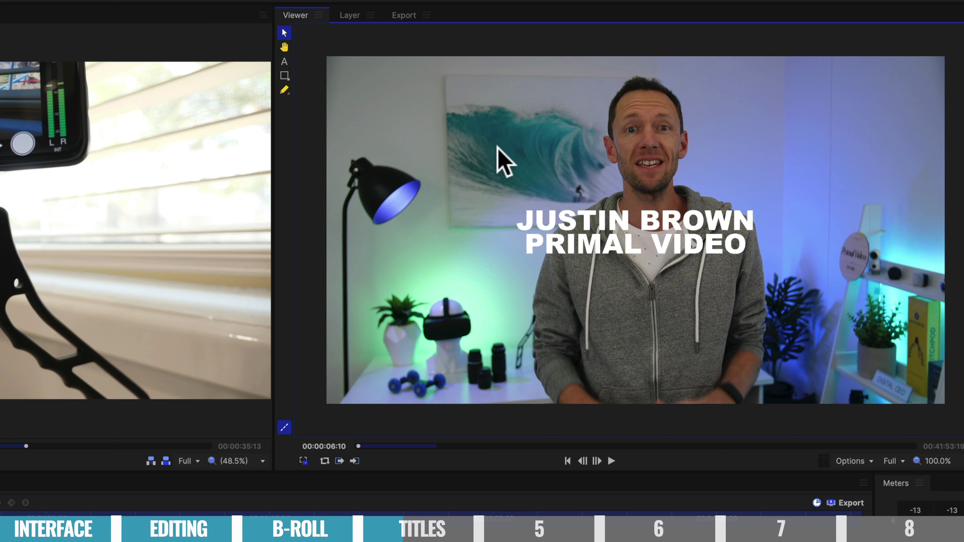
{"action": "left_click_drag", "start_coordinate": [591, 234], "coordinate": [604, 362]}
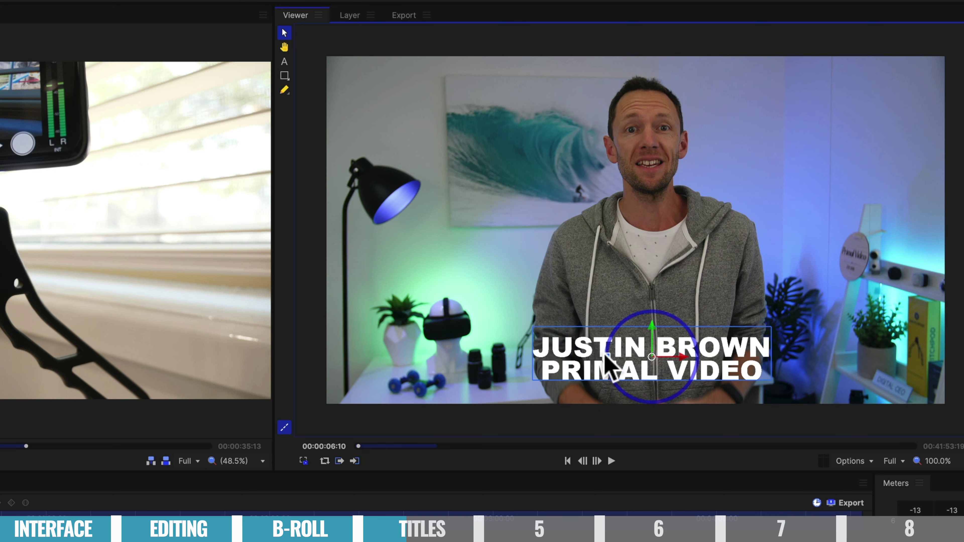
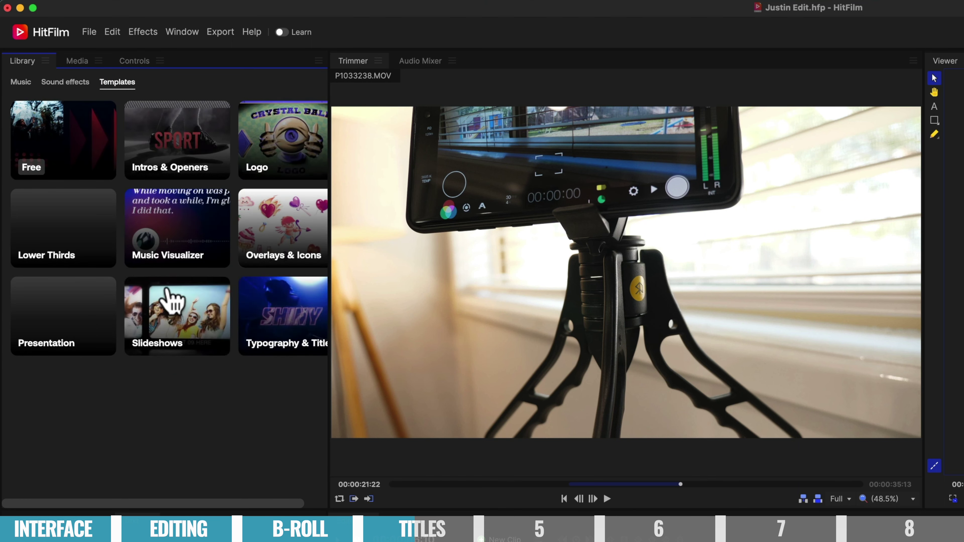
Add the free Dot Lower Third template to the project and place it on Video 2 at about 00:00:42.
{"action": "left_click", "coordinate": [83, 139]}
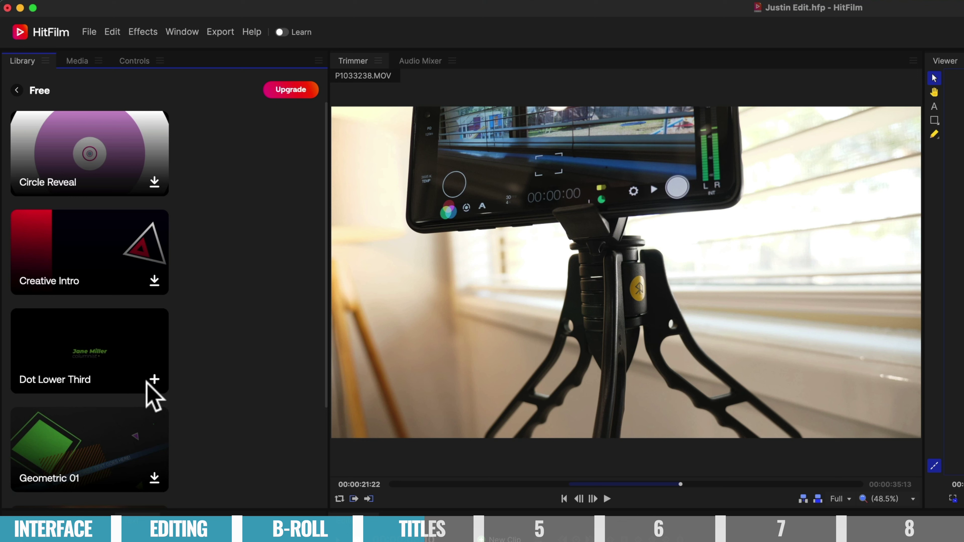
{"action": "left_click", "coordinate": [153, 380]}
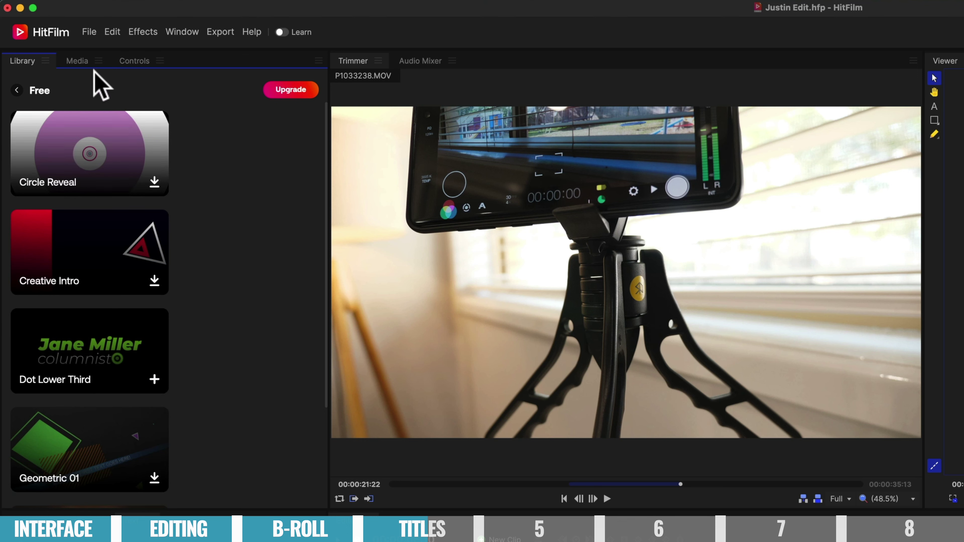
{"action": "left_click", "coordinate": [77, 61]}
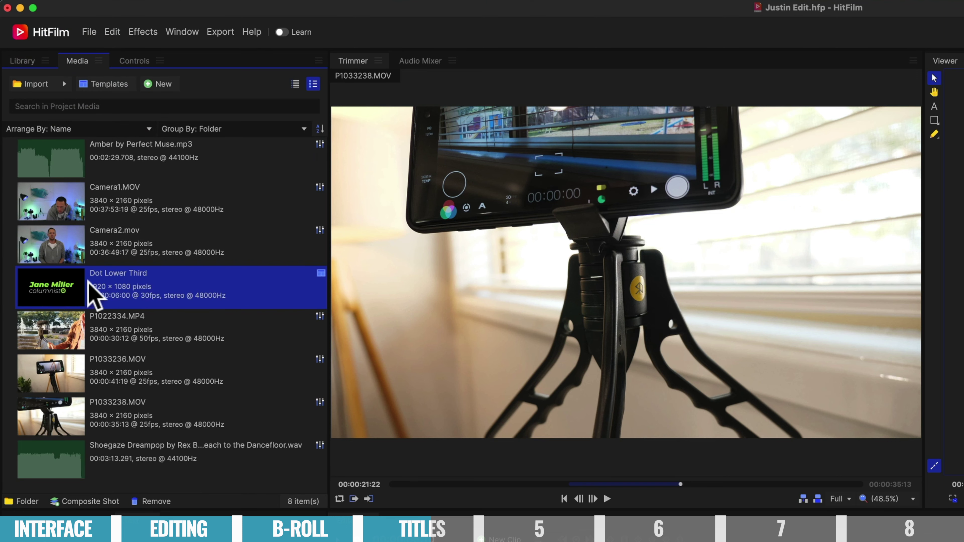
{"action": "left_click_drag", "start_coordinate": [91, 284], "coordinate": [334, 228]}
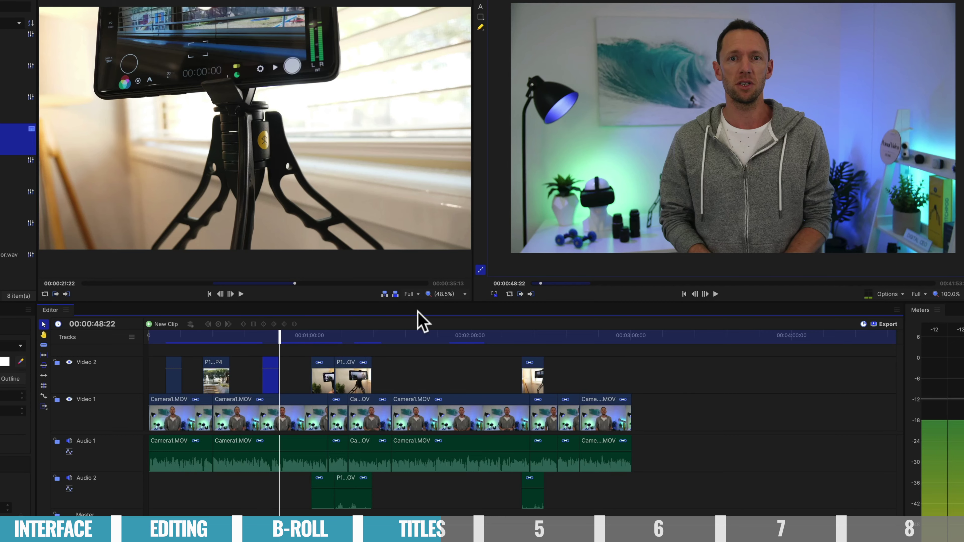
Replace the Dot Lower Third's title with the presenter's full name and its subtitle with PV, and preview it.
{"action": "left_click", "coordinate": [269, 335]}
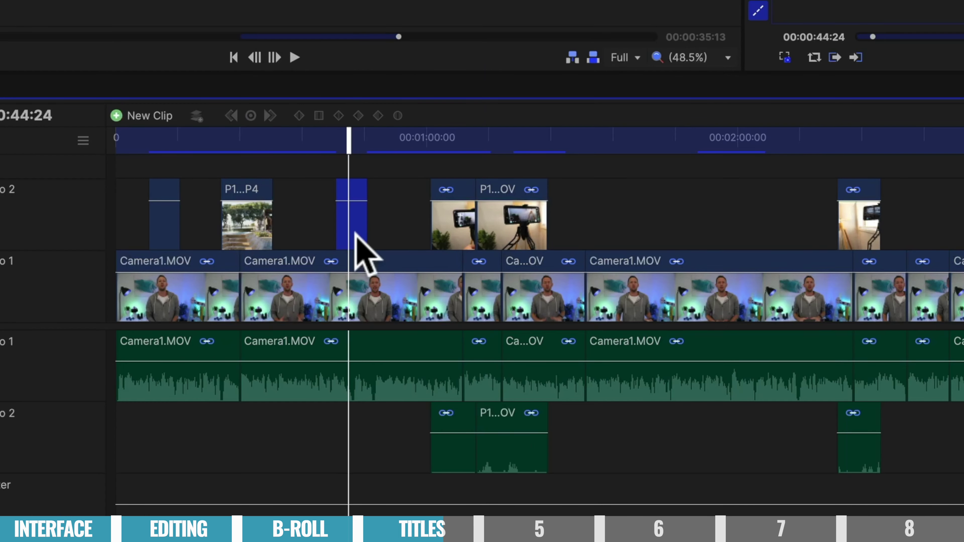
{"action": "left_click", "coordinate": [356, 234]}
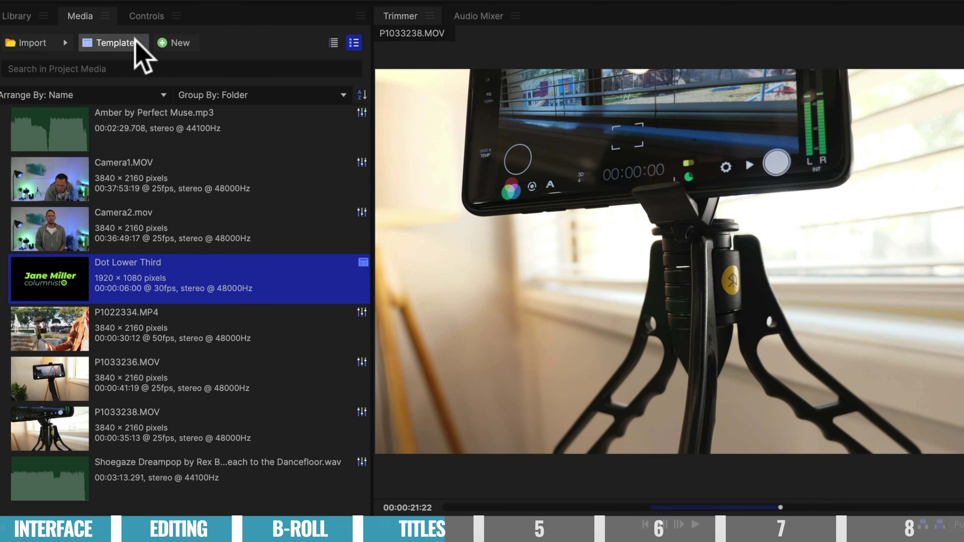
{"action": "left_click", "coordinate": [141, 17]}
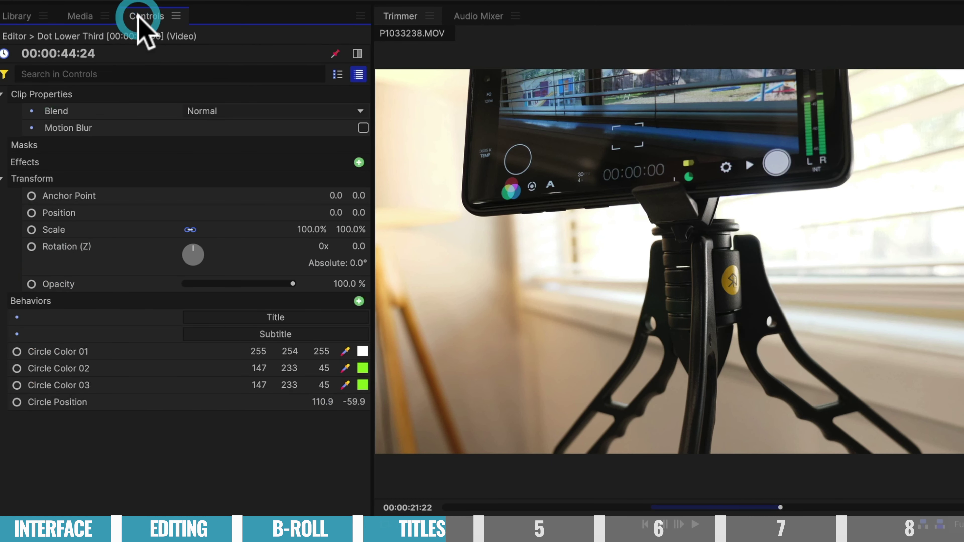
{"action": "left_click", "coordinate": [307, 322]}
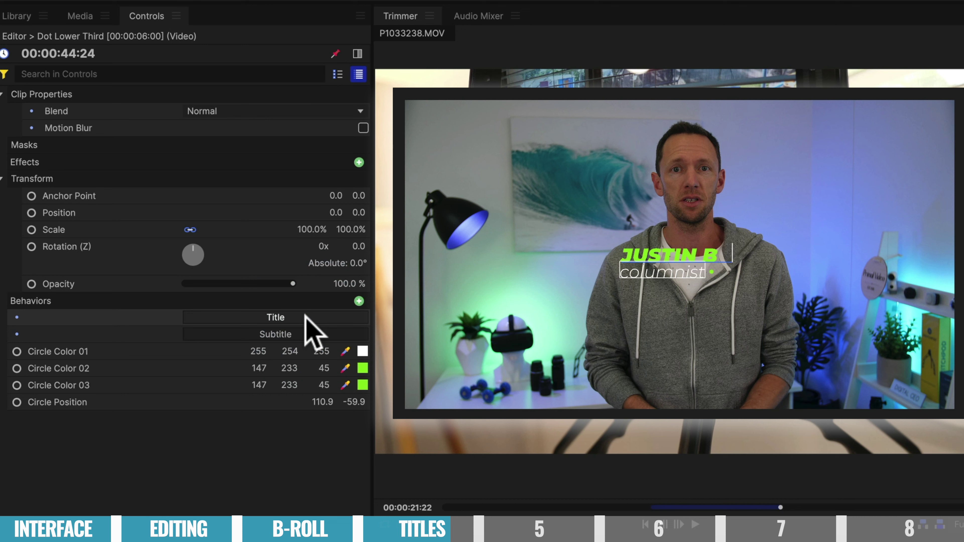
{"action": "left_click", "coordinate": [306, 334]}
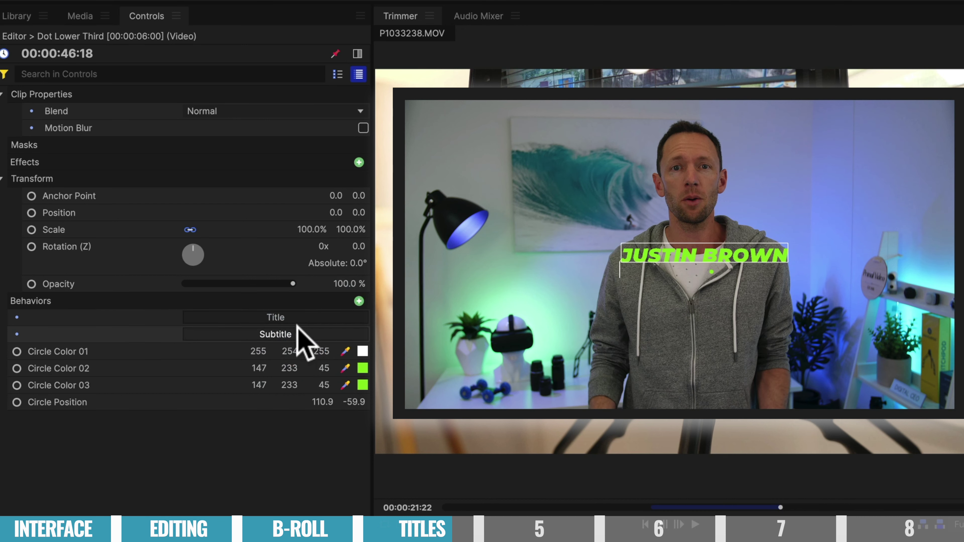
{"action": "left_click", "coordinate": [296, 333]}
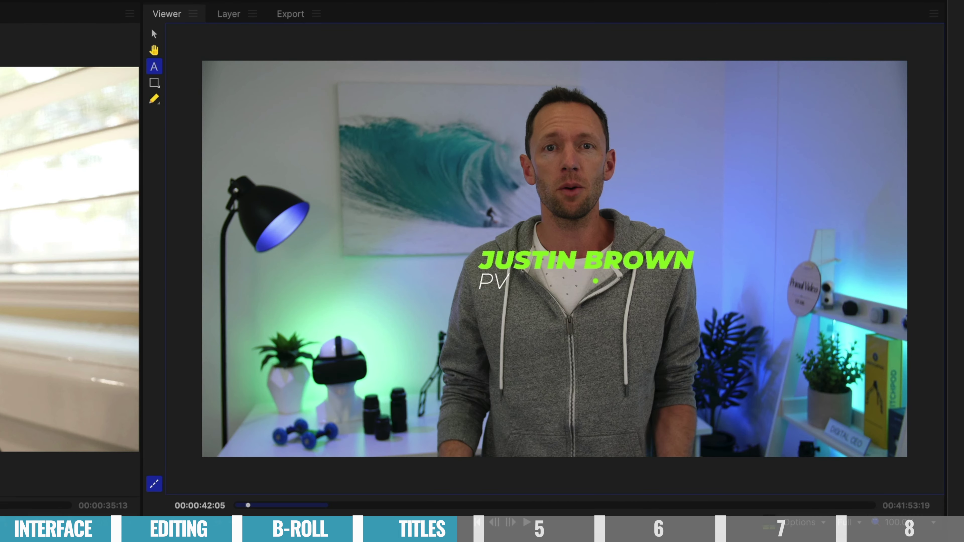
{"action": "key", "text": "space"}
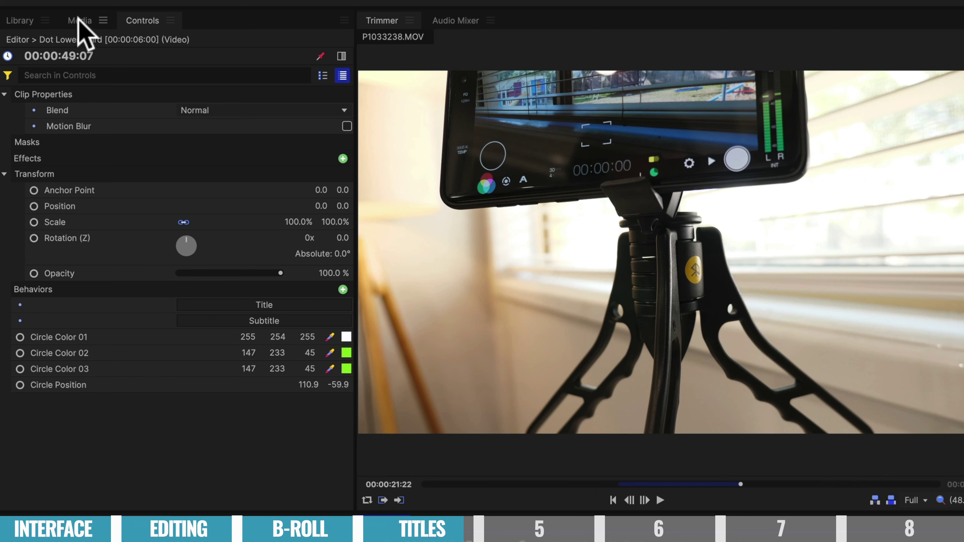
{"action": "left_click", "coordinate": [78, 19]}
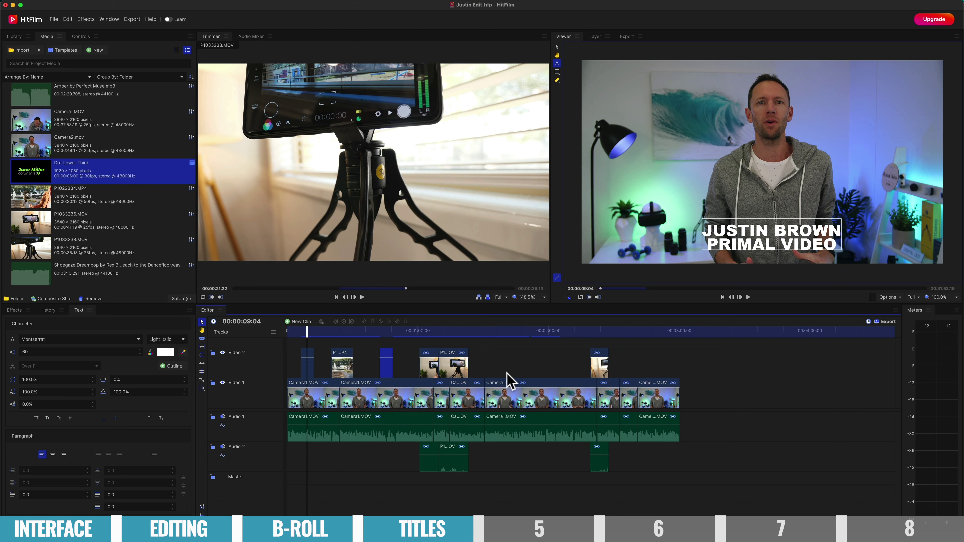
Apply a Cross Dissolve to the start of the B-roll clip at about 00:01:01 on Video 2 and preview the transition.
{"action": "left_click_drag", "start_coordinate": [306, 331], "coordinate": [286, 333]}
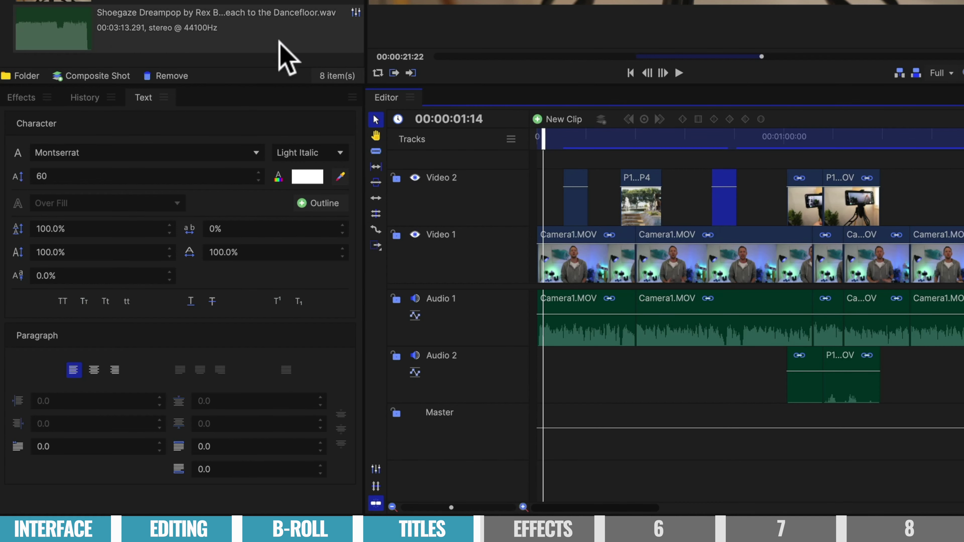
{"action": "left_click", "coordinate": [21, 97]}
{"action": "scroll", "coordinate": [360, 376], "scroll_direction": "down", "scroll_amount": 5}
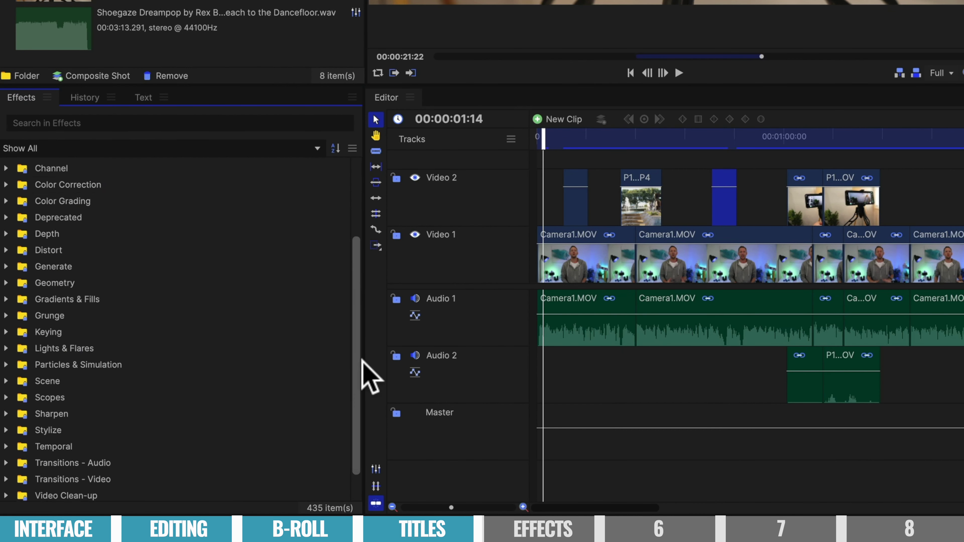
{"action": "left_click", "coordinate": [6, 443]}
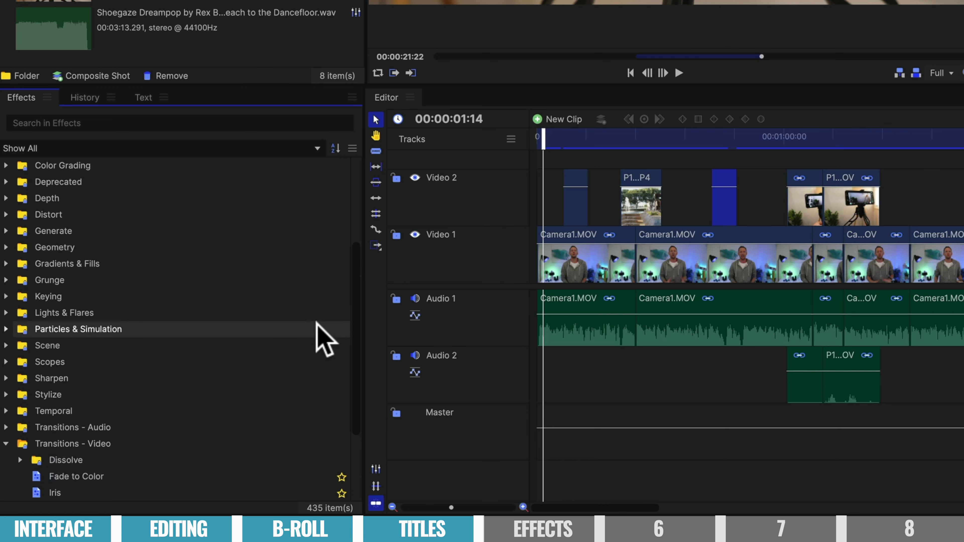
{"action": "left_click_drag", "start_coordinate": [357, 394], "coordinate": [365, 458]}
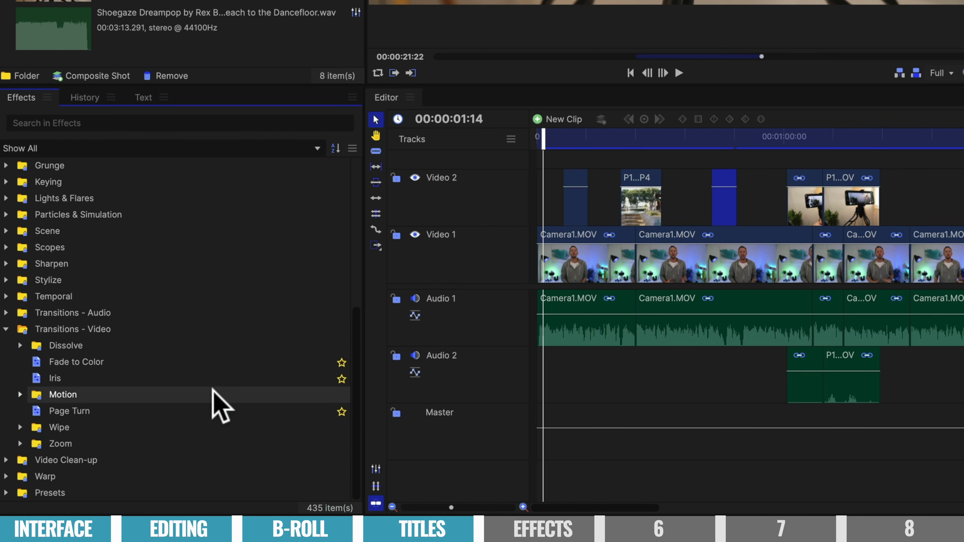
{"action": "left_click_drag", "start_coordinate": [213, 394], "coordinate": [635, 283]}
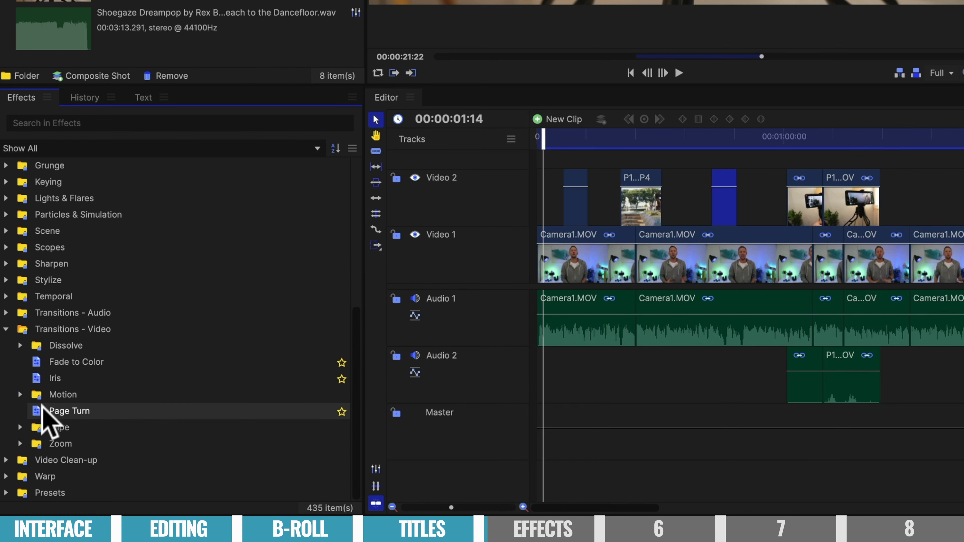
{"action": "left_click", "coordinate": [20, 346]}
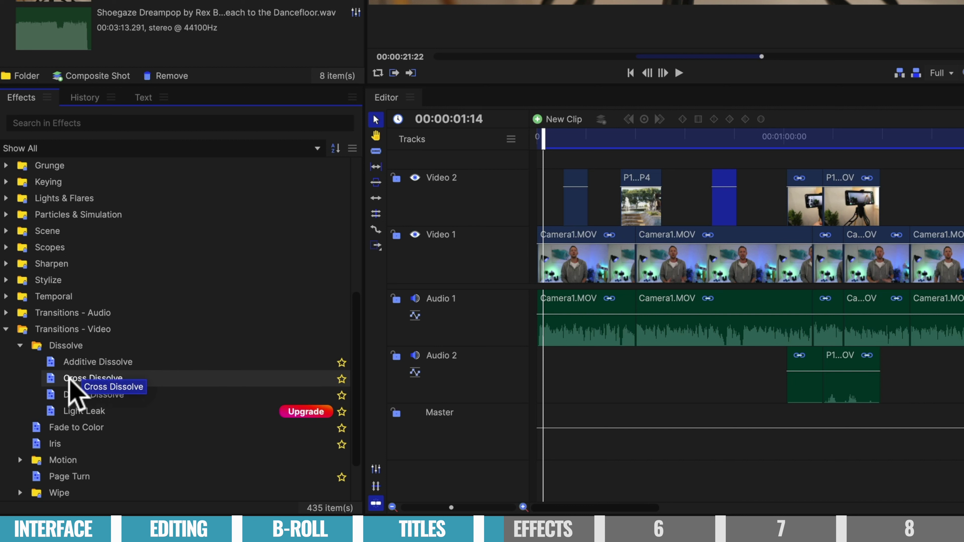
{"action": "mouse_move", "coordinate": [144, 378]}
{"action": "left_mouse_down"}
{"action": "mouse_move", "coordinate": [702, 206]}
{"action": "mouse_move", "coordinate": [782, 192]}
{"action": "mouse_move", "coordinate": [789, 202]}
{"action": "left_mouse_up"}
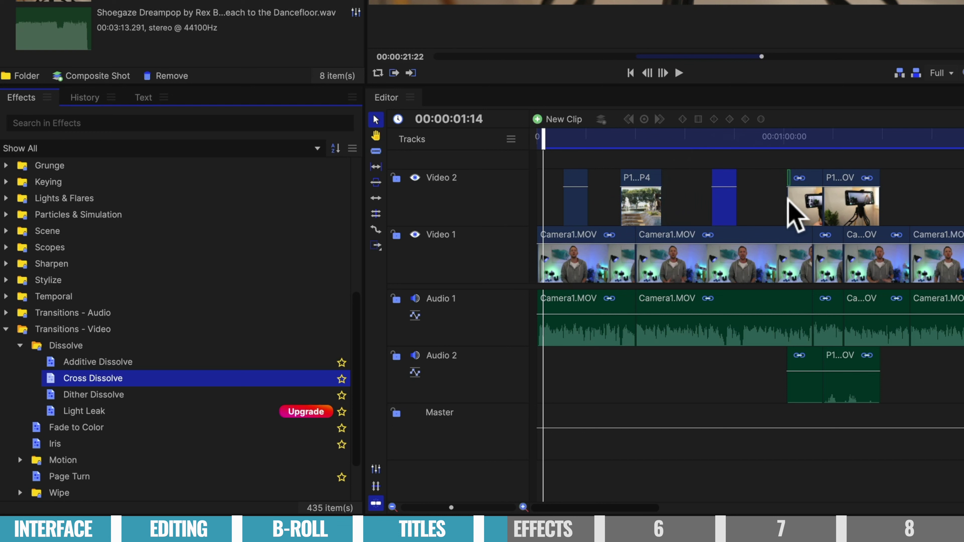
{"action": "left_click", "coordinate": [793, 205]}
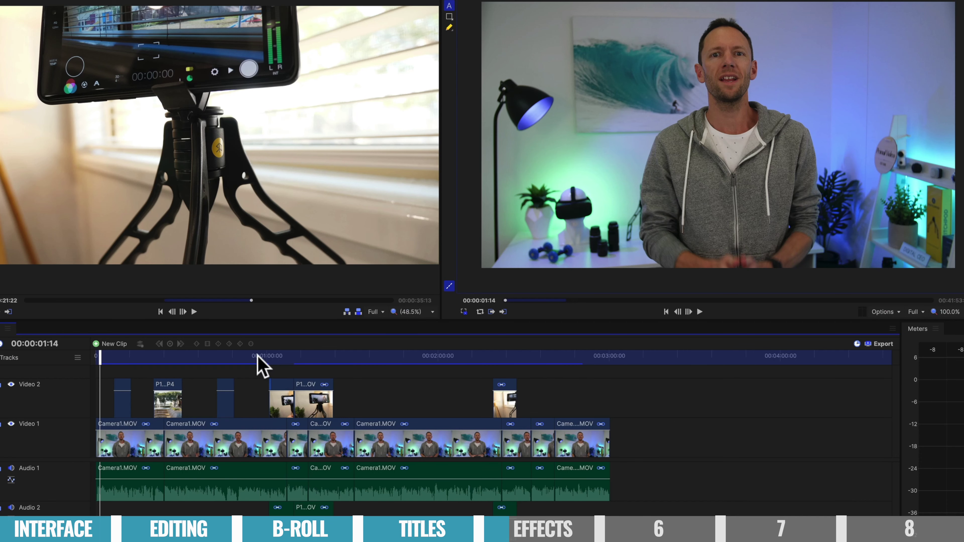
{"action": "left_click_drag", "start_coordinate": [259, 356], "coordinate": [274, 357]}
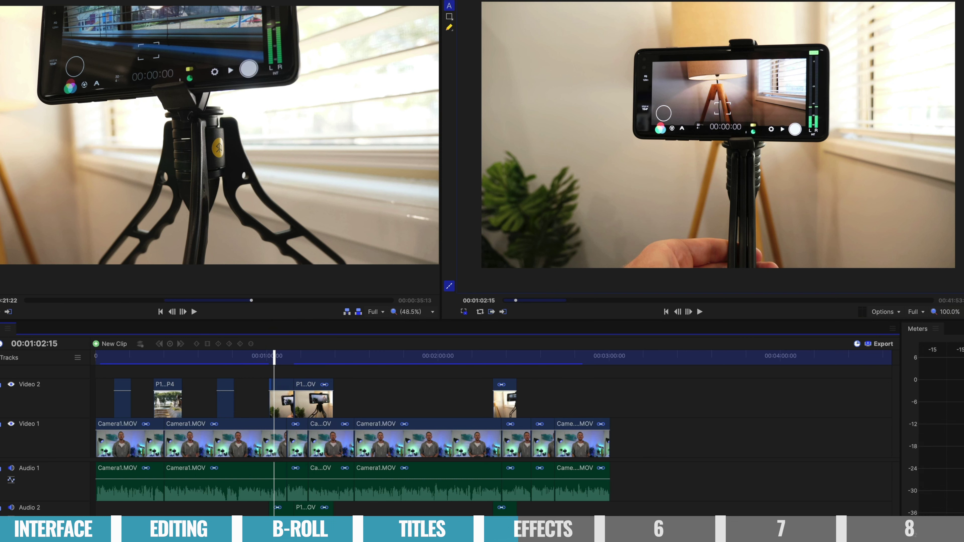
Apply a Linear Wipe to the start of the B-roll clip at about 00:02:19 on Video 2 and preview it.
{"action": "left_click", "coordinate": [0, 525]}
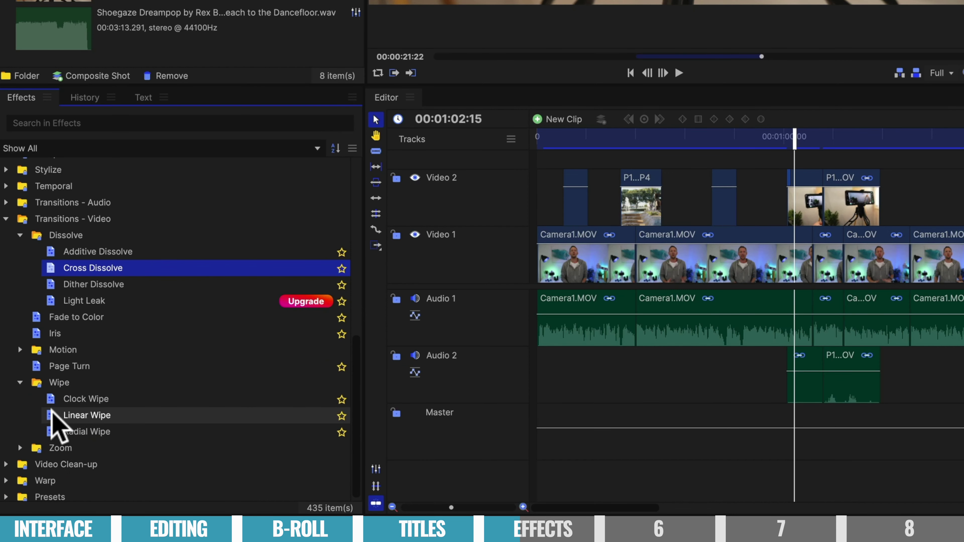
{"action": "left_click", "coordinate": [41, 413]}
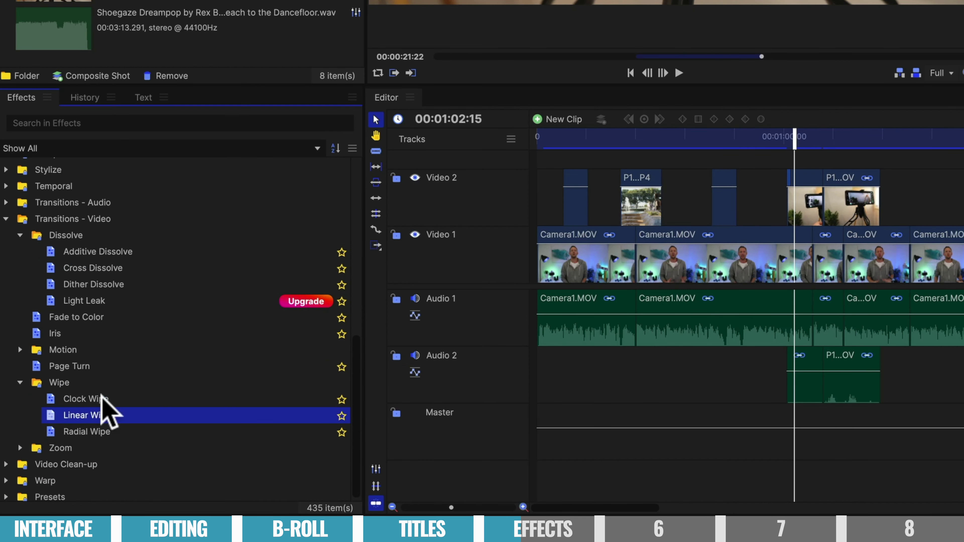
{"action": "left_click", "coordinate": [602, 274]}
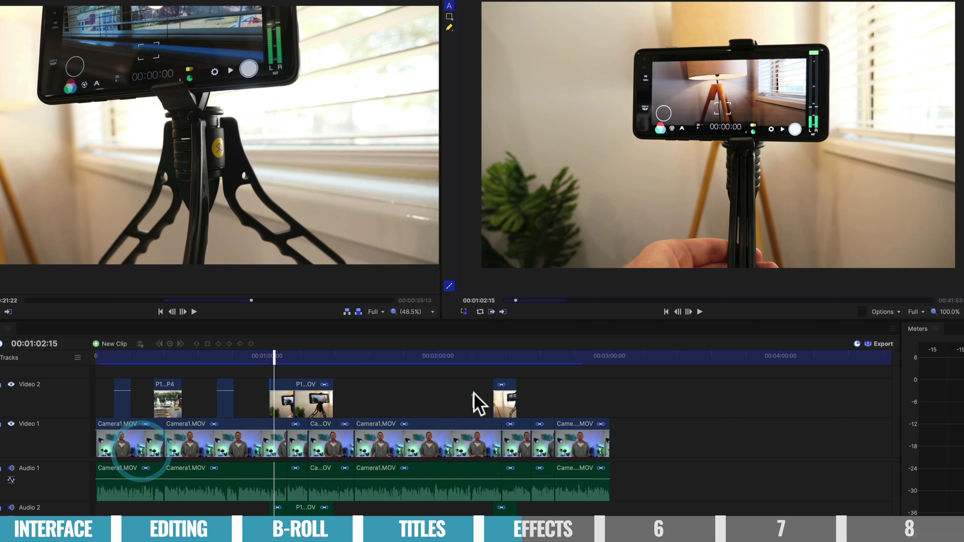
{"action": "left_click", "coordinate": [477, 399]}
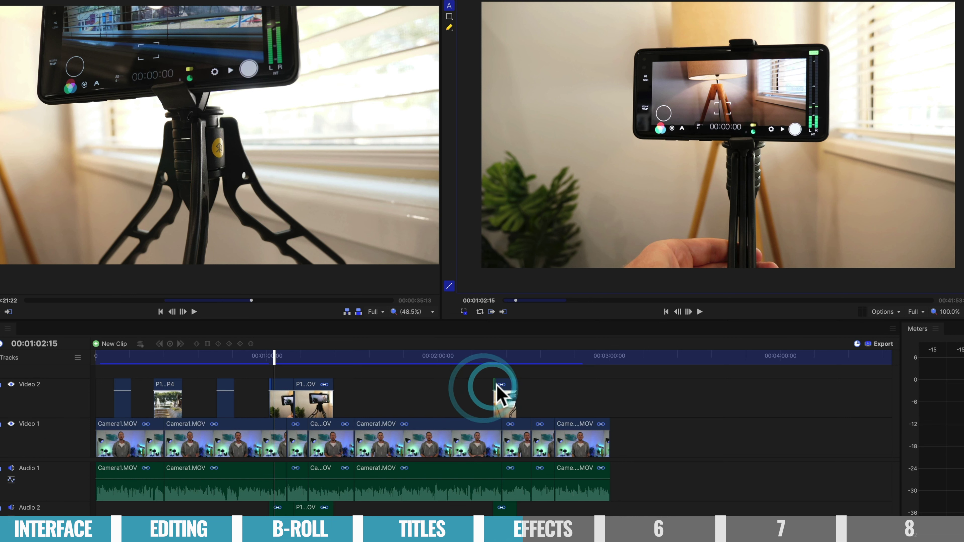
{"action": "left_click", "coordinate": [491, 355]}
{"action": "key", "text": "space"}
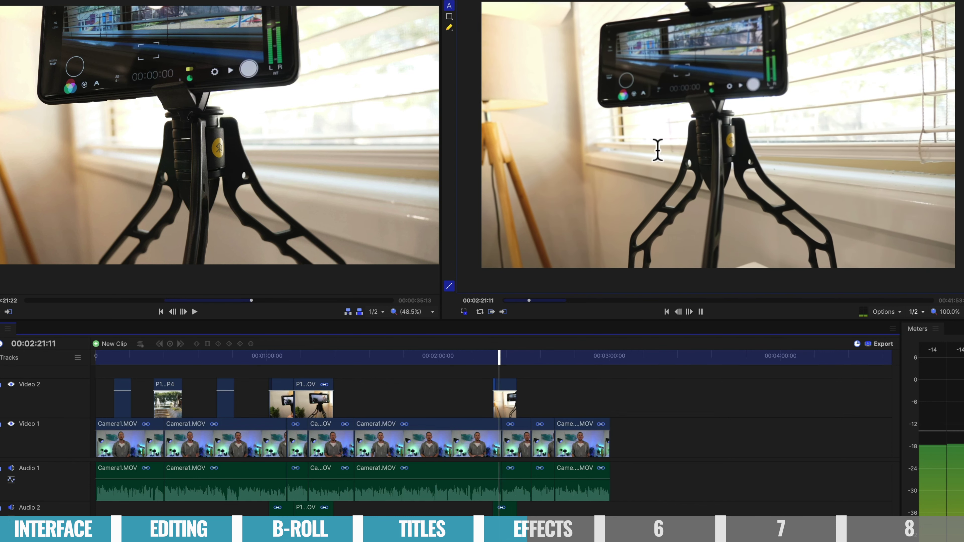
{"action": "key", "text": "space"}
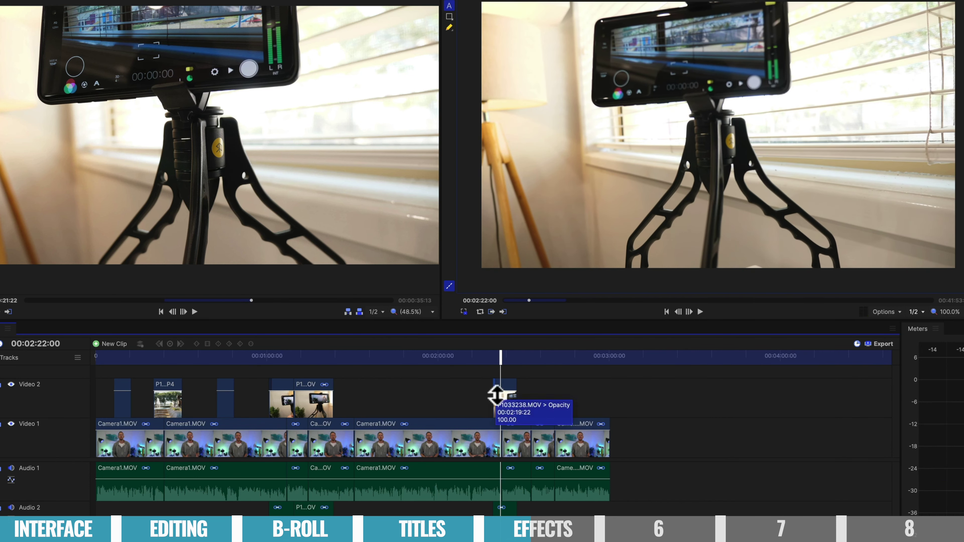
Scale the Camera1.MOV clip that starts at about 00:01:31 on Video 1 to 57%.
{"action": "left_click_drag", "start_coordinate": [350, 357], "coordinate": [348, 357]}
{"action": "left_click", "coordinate": [342, 447]}
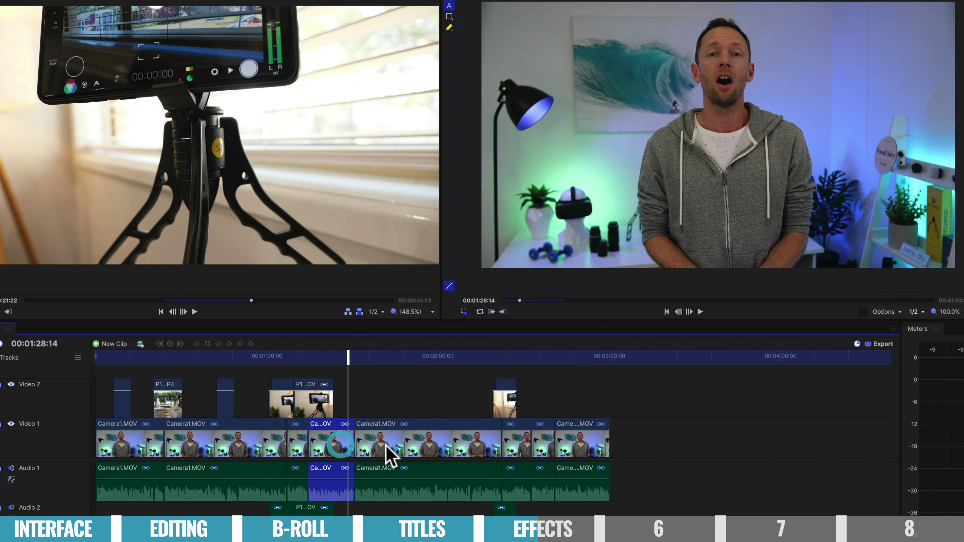
{"action": "left_click", "coordinate": [387, 454]}
{"action": "left_click", "coordinate": [332, 443]}
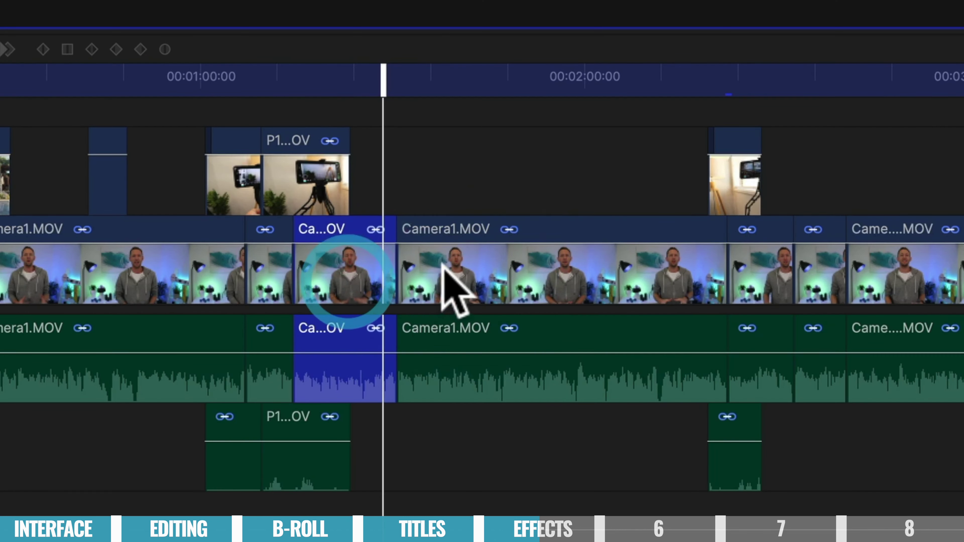
{"action": "left_click", "coordinate": [432, 257]}
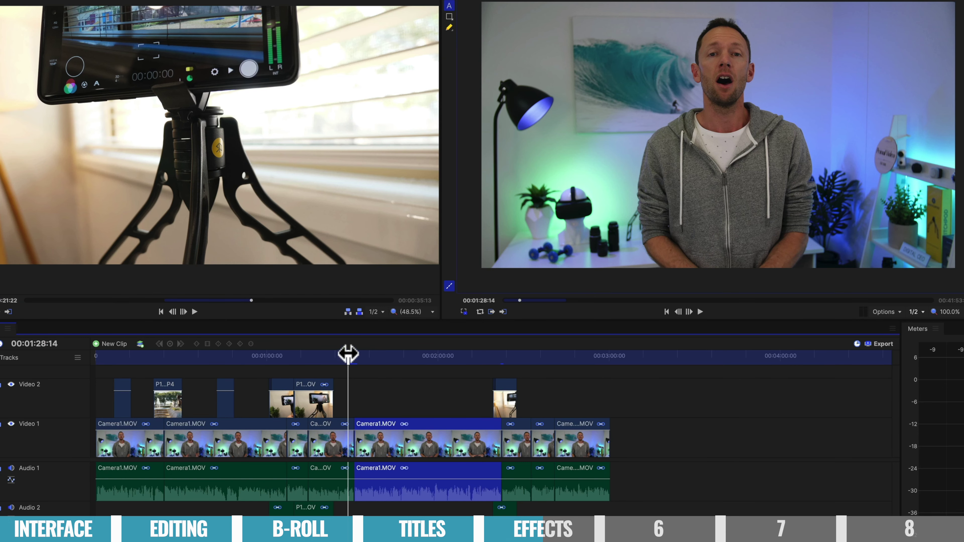
{"action": "left_click_drag", "start_coordinate": [383, 72], "coordinate": [397, 70]}
{"action": "left_click_drag", "start_coordinate": [354, 353], "coordinate": [357, 354]}
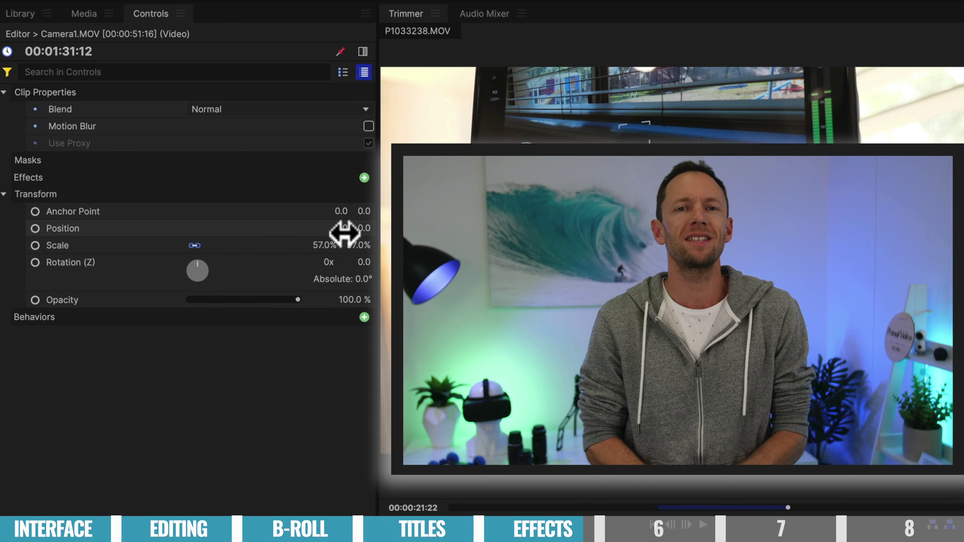
Reposition the scaled Camera1.MOV clip to -43.0, -46.0 and preview the cut into it.
{"action": "left_click_drag", "start_coordinate": [364, 227], "coordinate": [370, 228]}
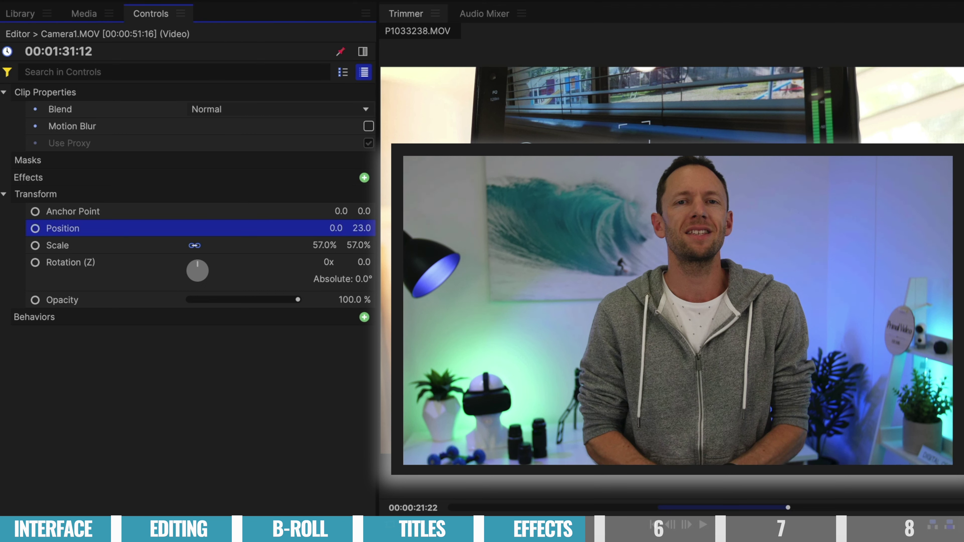
{"action": "left_click_drag", "start_coordinate": [359, 228], "coordinate": [320, 228]}
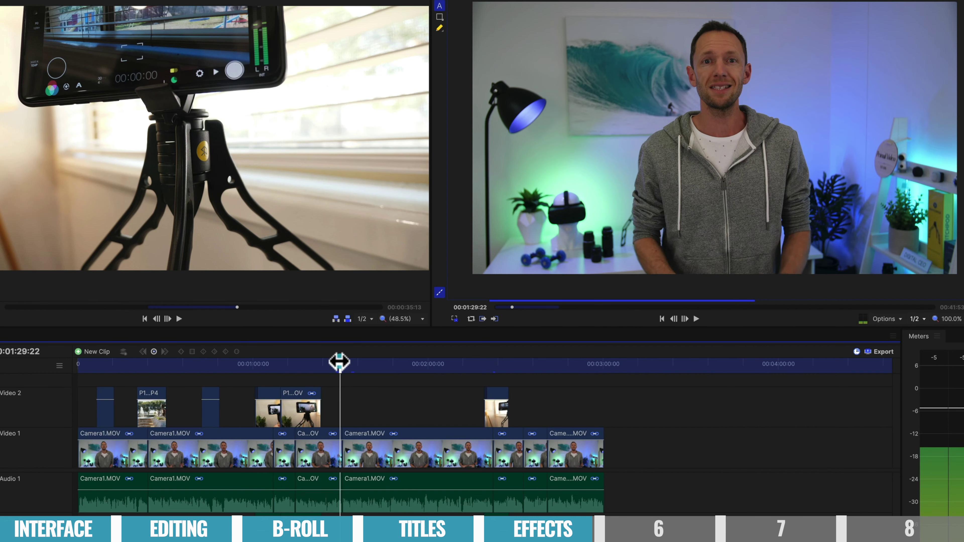
{"action": "left_click", "coordinate": [339, 363]}
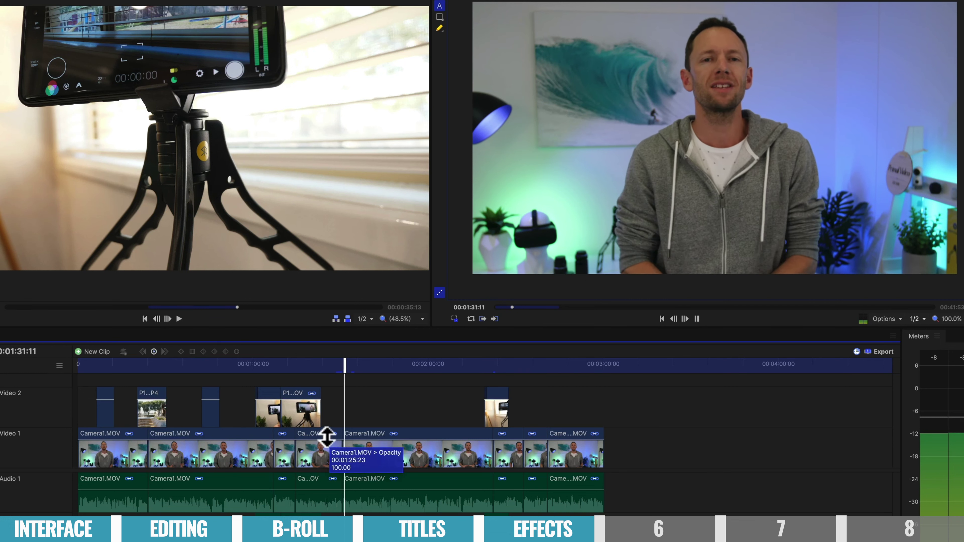
{"action": "key", "text": "space"}
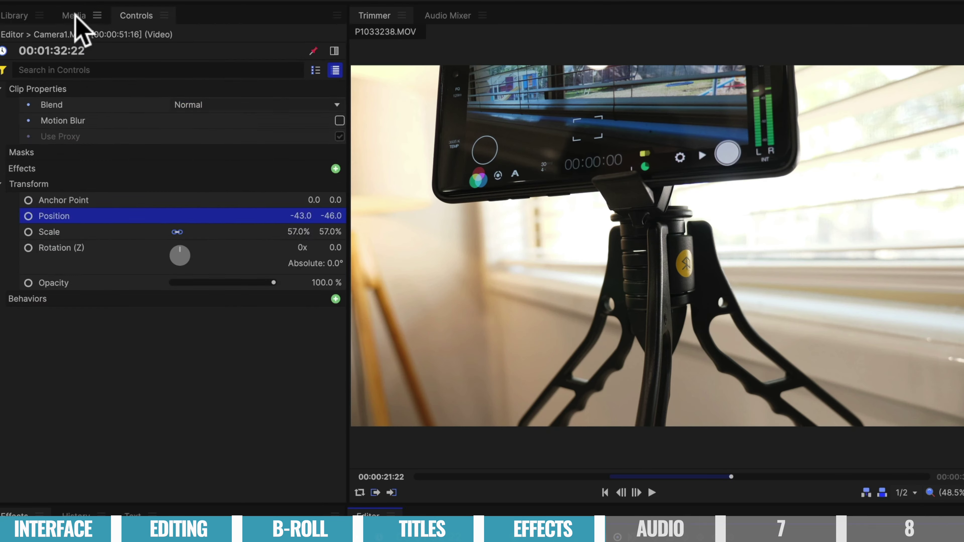
Browse the library's music and sound effects categories.
{"action": "left_click", "coordinate": [47, 36]}
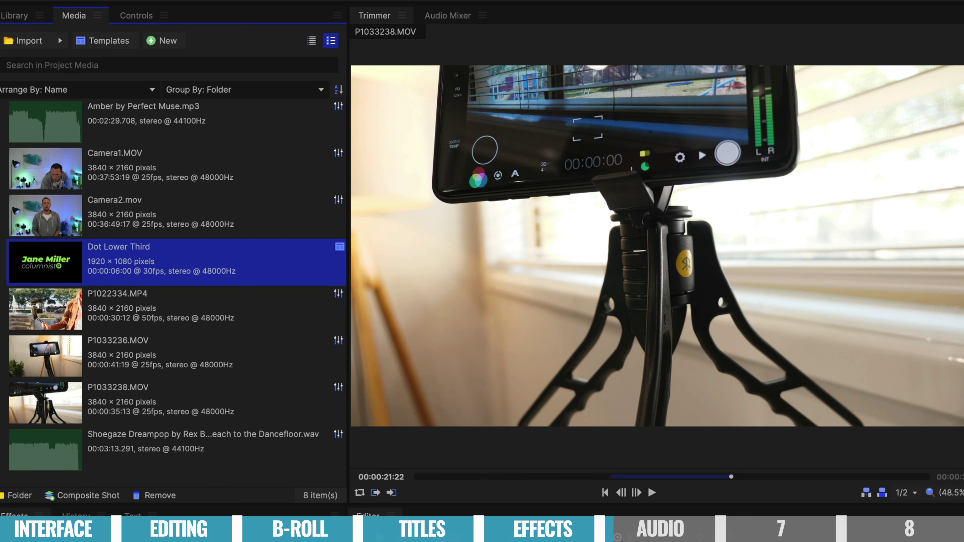
{"action": "left_click", "coordinate": [11, 16]}
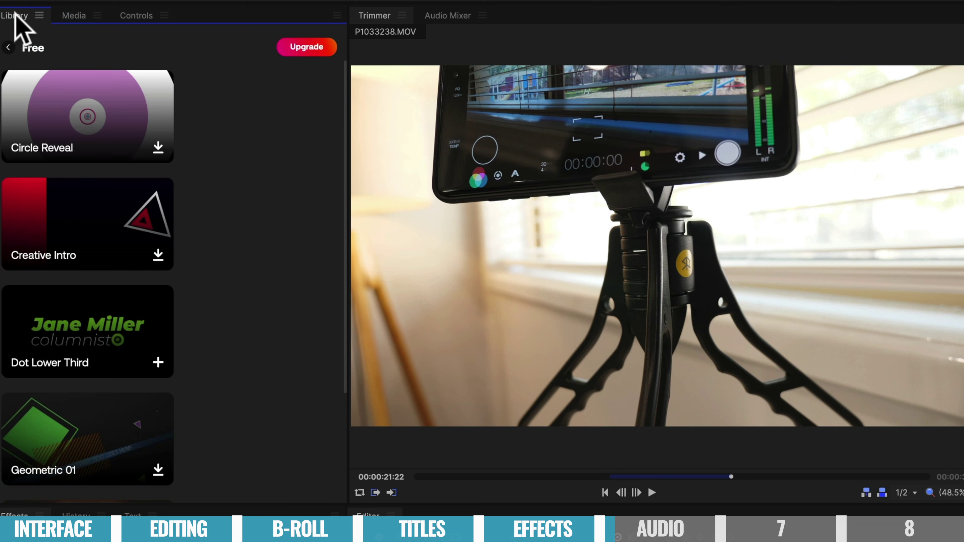
{"action": "left_click", "coordinate": [8, 47]}
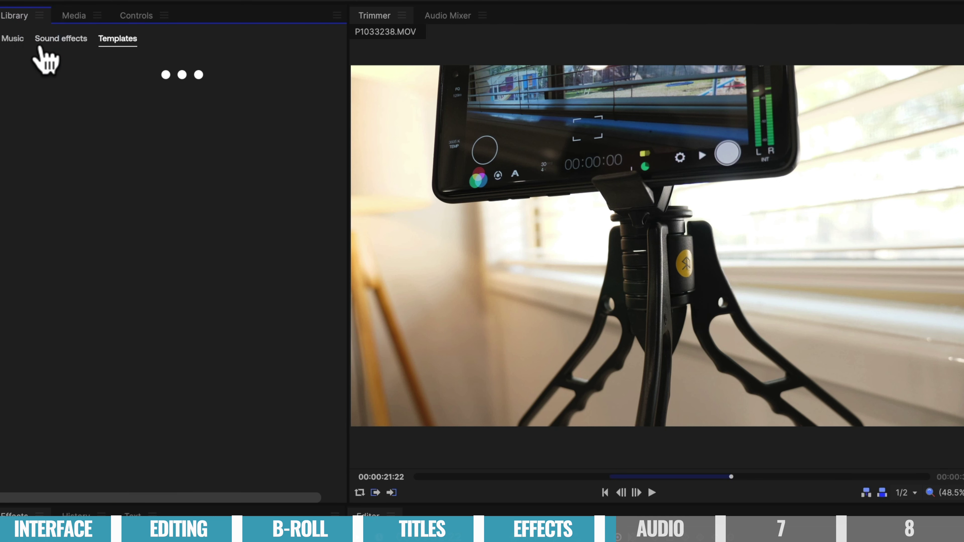
{"action": "left_click", "coordinate": [9, 42]}
{"action": "left_click", "coordinate": [62, 44]}
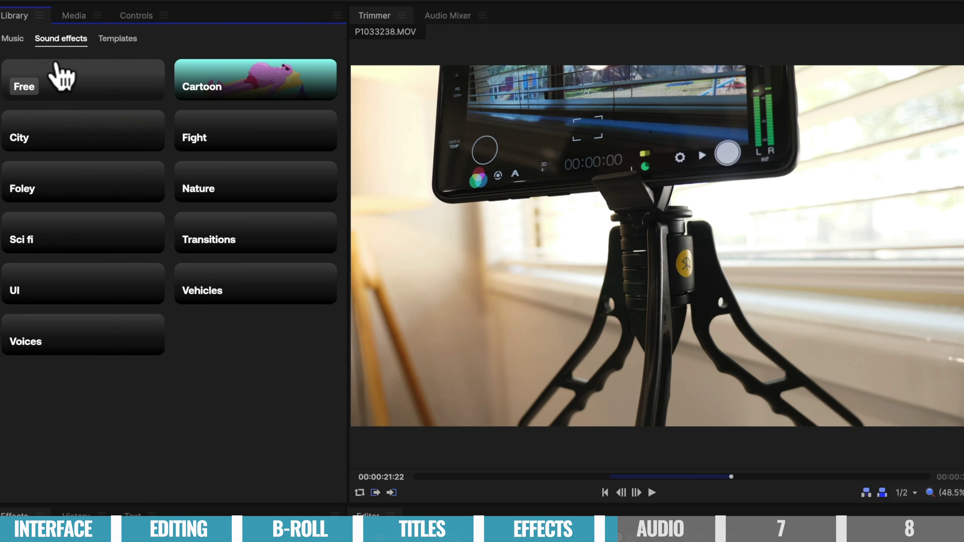
Place the Shoegaze Dreampop .wav music on a new Audio 3 track from the timeline's start and trim its end to the main footage's end.
{"action": "left_click", "coordinate": [73, 16]}
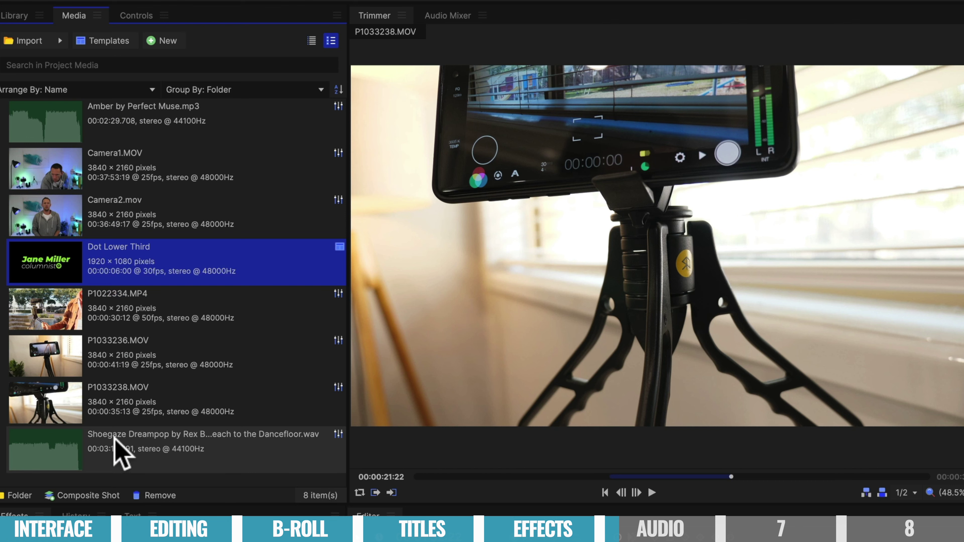
{"action": "left_click_drag", "start_coordinate": [95, 446], "coordinate": [365, 472]}
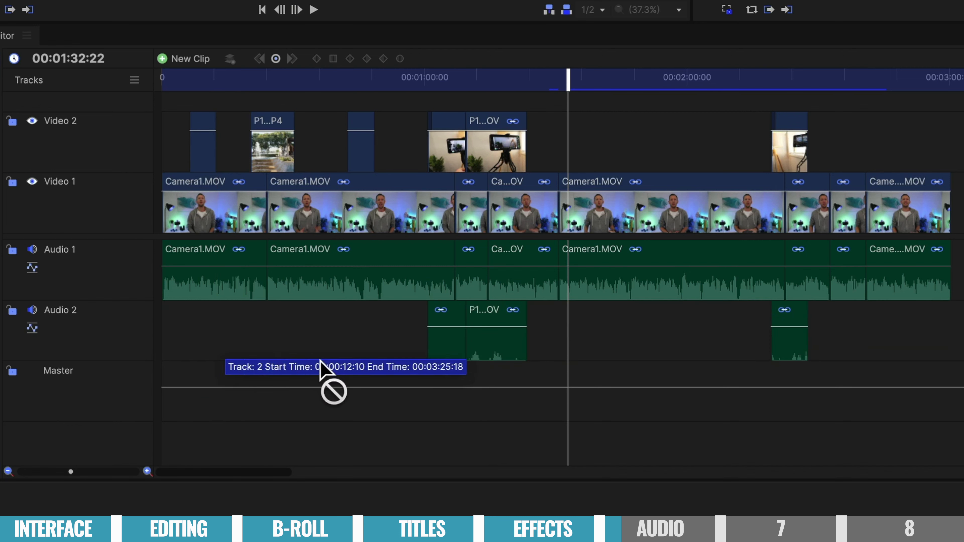
{"action": "left_click_drag", "start_coordinate": [321, 365], "coordinate": [163, 441]}
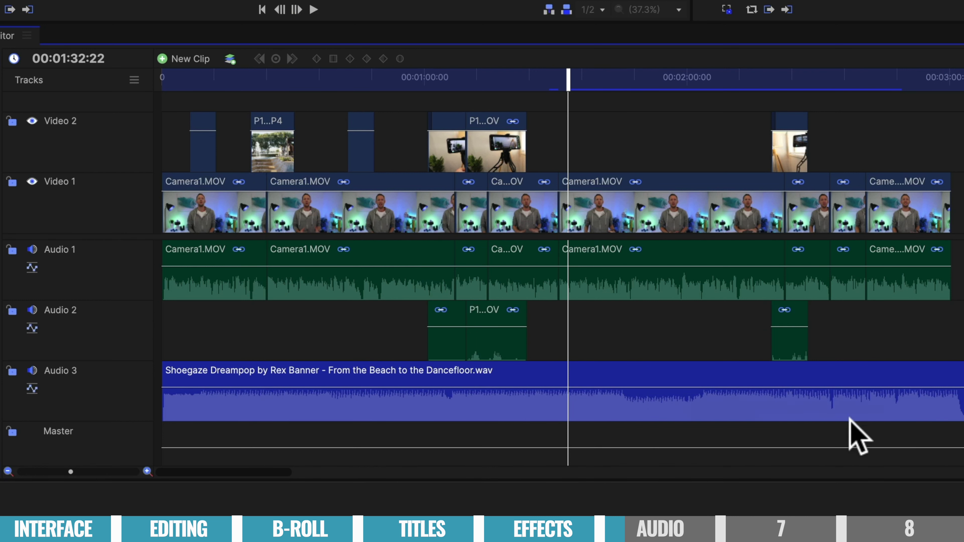
{"action": "left_click_drag", "start_coordinate": [232, 414], "coordinate": [211, 429]}
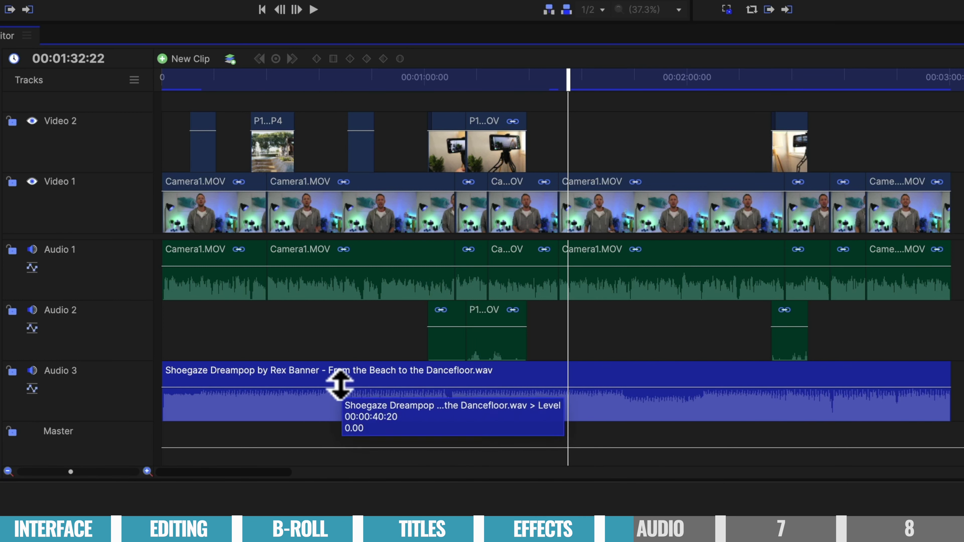
Lower the Shoegaze Dreampop music clip's level to about -21 dB and mute the Audio 2 and Audio 3 tracks.
{"action": "left_click_drag", "start_coordinate": [338, 383], "coordinate": [341, 400]}
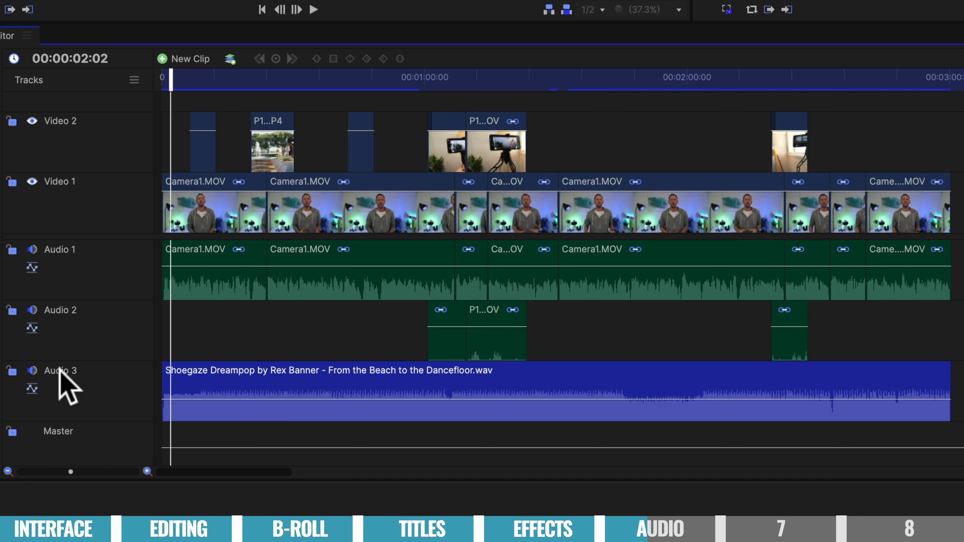
{"action": "left_click", "coordinate": [32, 311]}
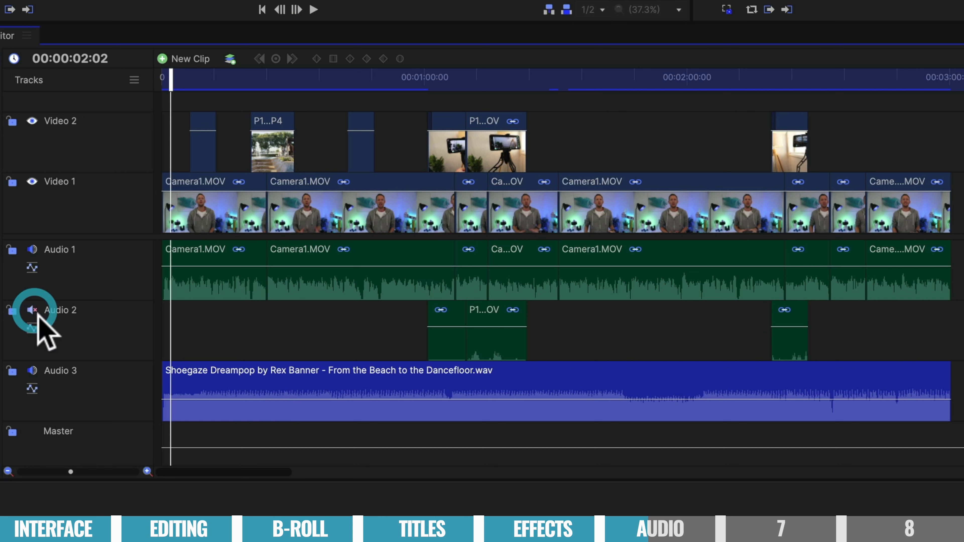
{"action": "left_click", "coordinate": [33, 370]}
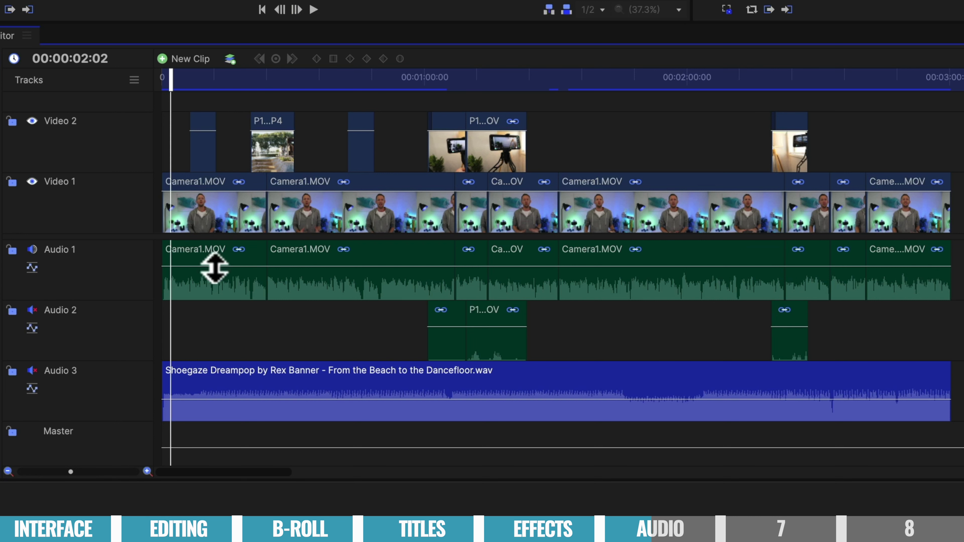
Try adjusting the audio level of the individual Camera1.MOV clips on Audio 1.
{"action": "left_click", "coordinate": [221, 280]}
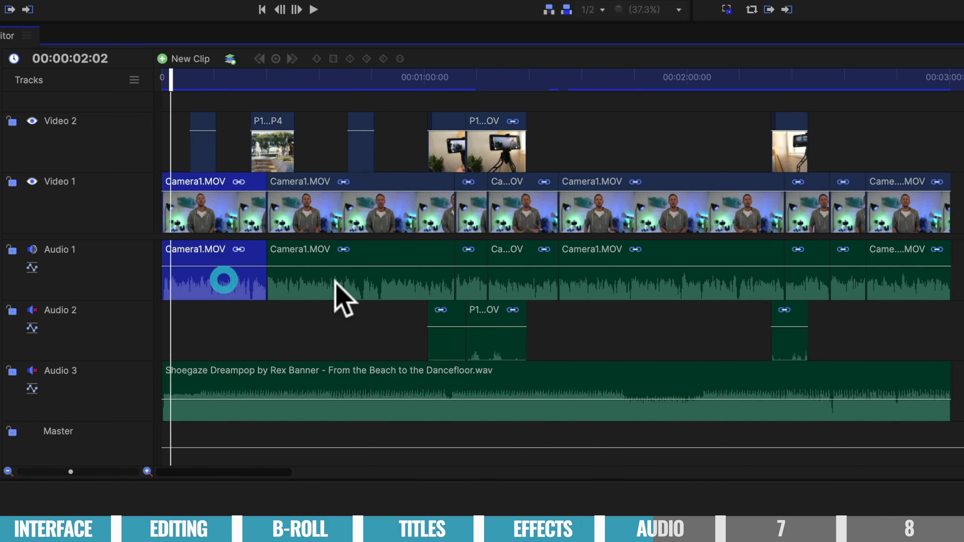
{"action": "left_click", "coordinate": [340, 293]}
{"action": "left_click", "coordinate": [475, 277]}
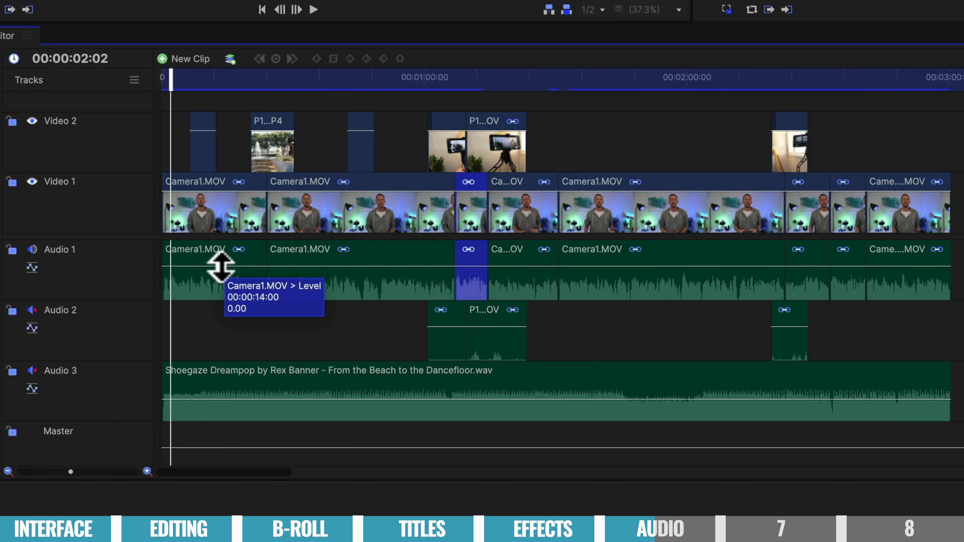
{"action": "mouse_move", "coordinate": [223, 265]}
{"action": "left_mouse_down"}
{"action": "mouse_move", "coordinate": [222, 274]}
{"action": "mouse_move", "coordinate": [223, 266]}
{"action": "left_mouse_up"}
{"action": "left_click", "coordinate": [102, 274]}
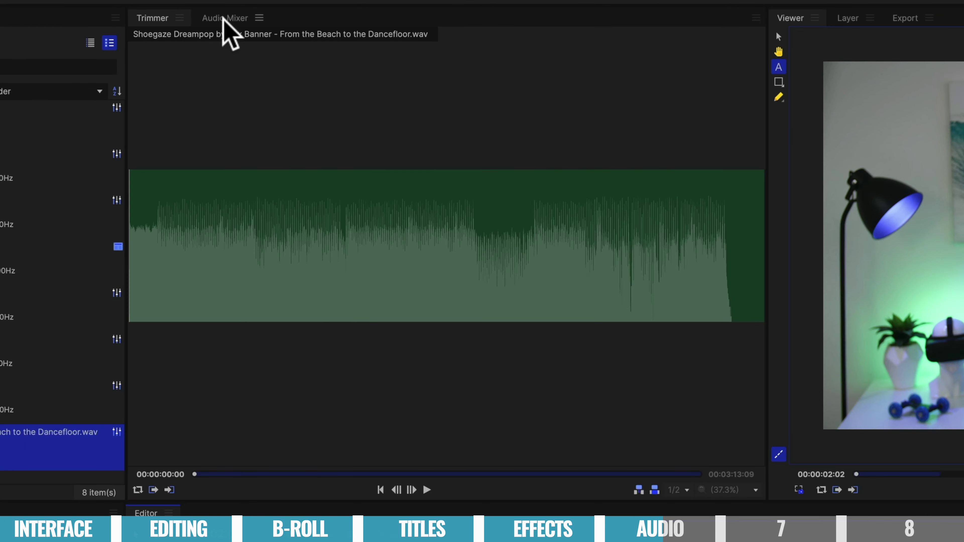
Adjust Audio 1's overall level in the Audio Mixer during playback, testing it at 0.0 and 12.0 before lowering it back near 0.
{"action": "left_click", "coordinate": [225, 18]}
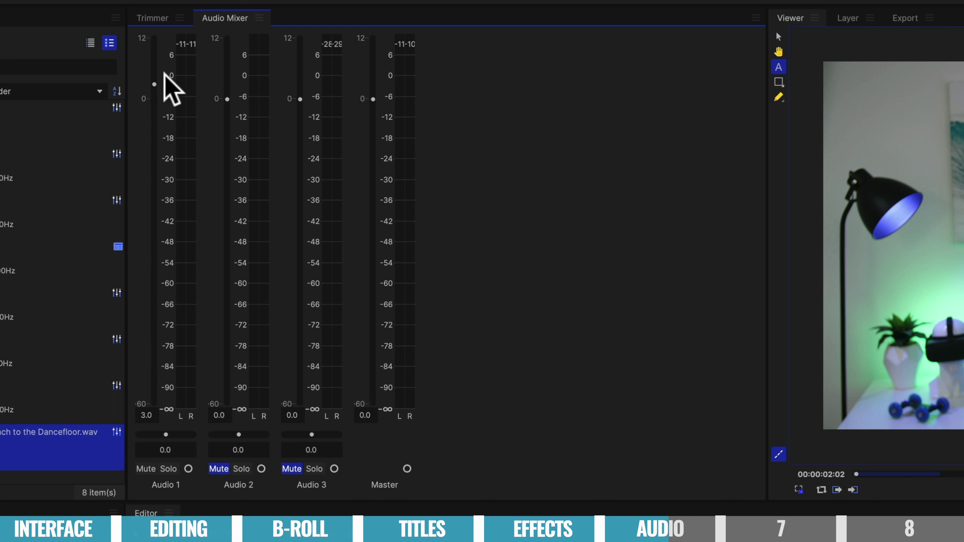
{"action": "left_click_drag", "start_coordinate": [168, 72], "coordinate": [166, 98]}
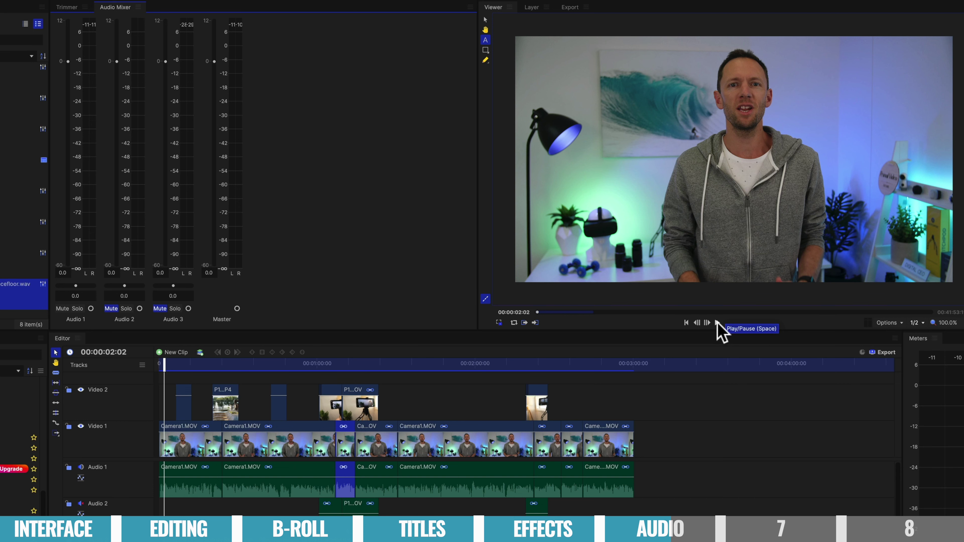
{"action": "left_click", "coordinate": [717, 323]}
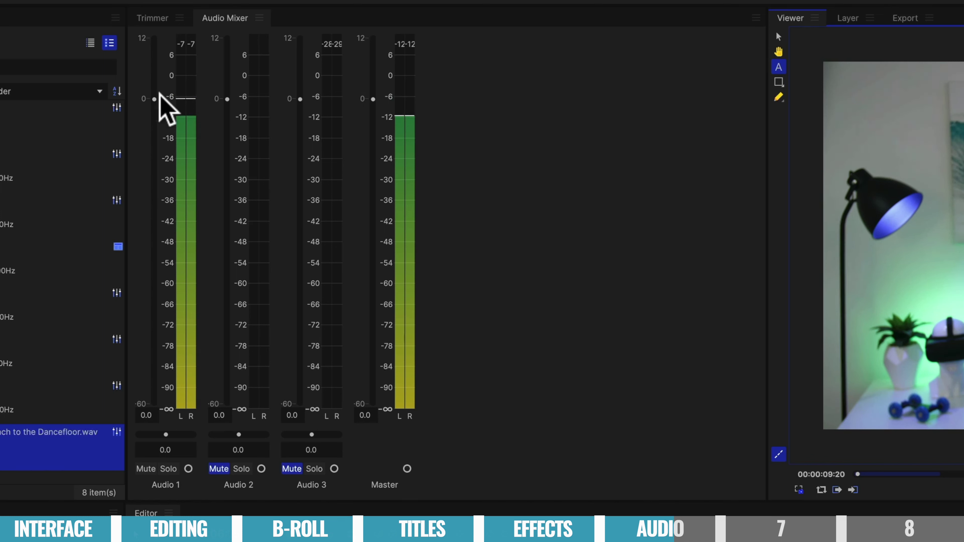
{"action": "left_click_drag", "start_coordinate": [155, 96], "coordinate": [154, 13]}
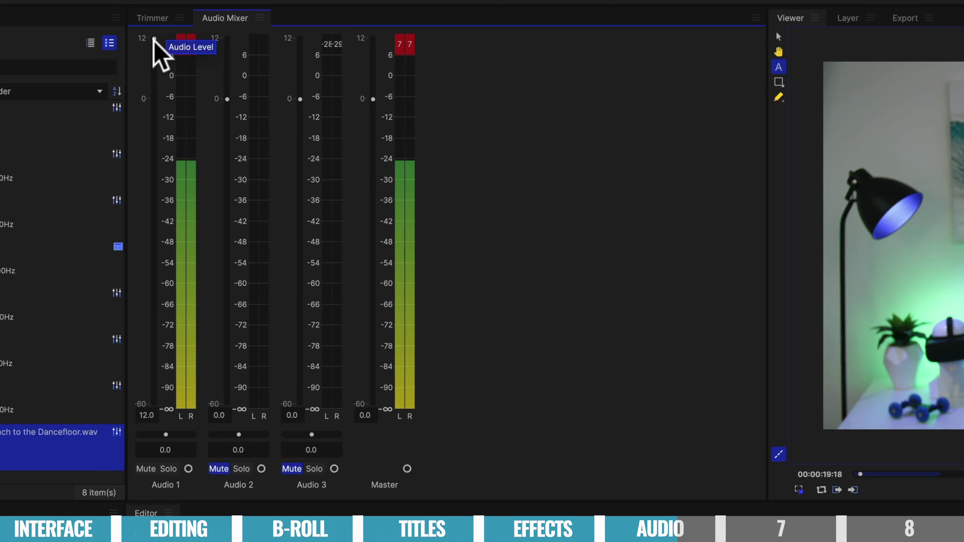
{"action": "left_click_drag", "start_coordinate": [154, 37], "coordinate": [155, 87]}
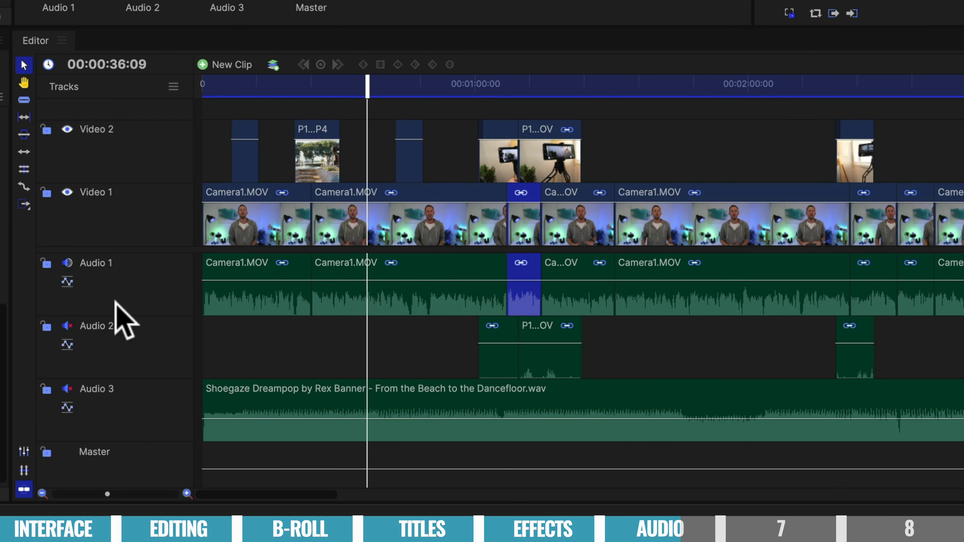
Unmute the Audio 3 track and lower the Shoegaze Dreampop music clip's level to about -34.67 dB.
{"action": "left_click", "coordinate": [67, 389]}
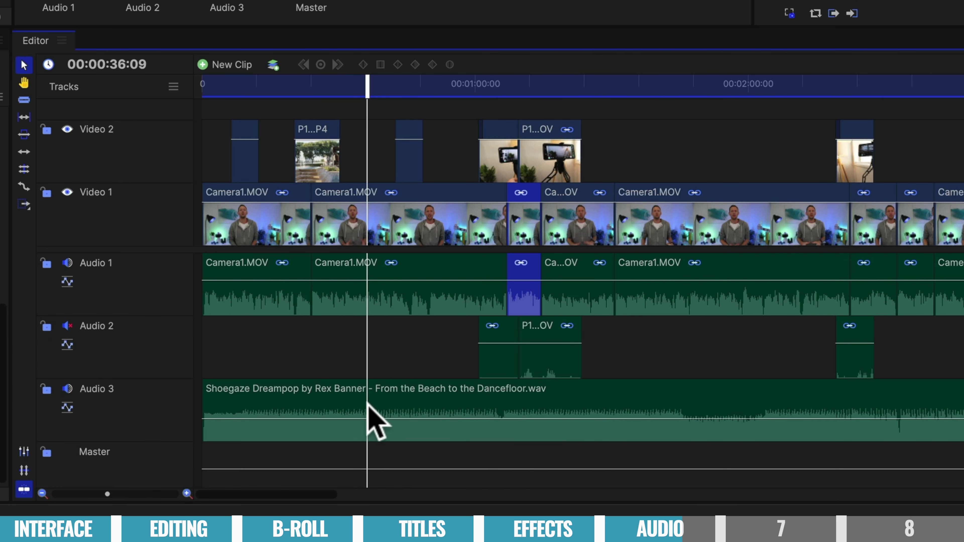
{"action": "mouse_move", "coordinate": [368, 419]}
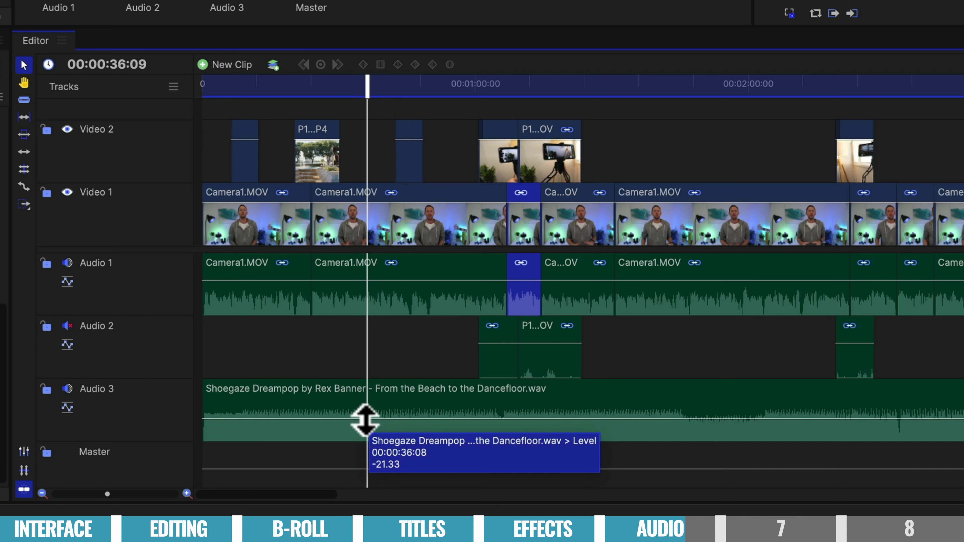
{"action": "left_click_drag", "start_coordinate": [374, 420], "coordinate": [365, 430]}
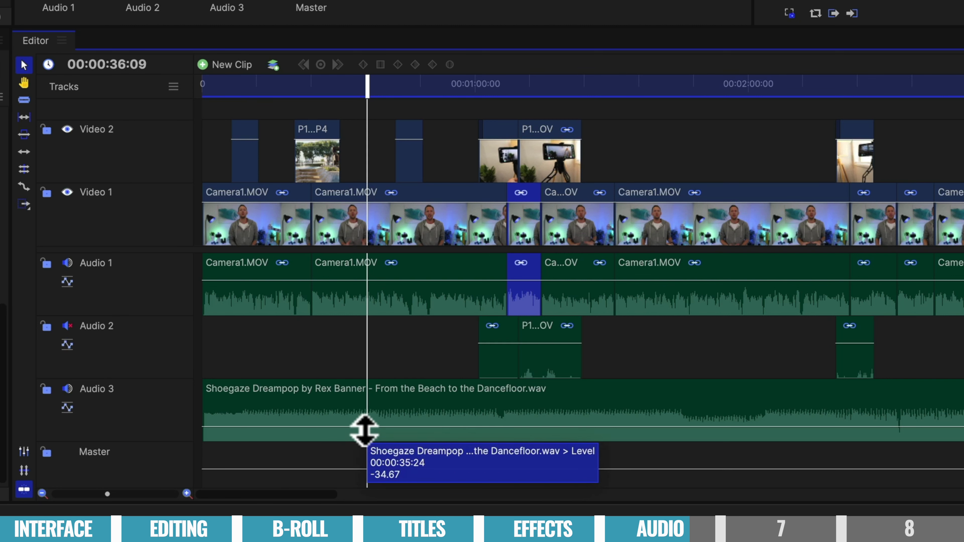
{"action": "left_click_drag", "start_coordinate": [364, 430], "coordinate": [365, 430]}
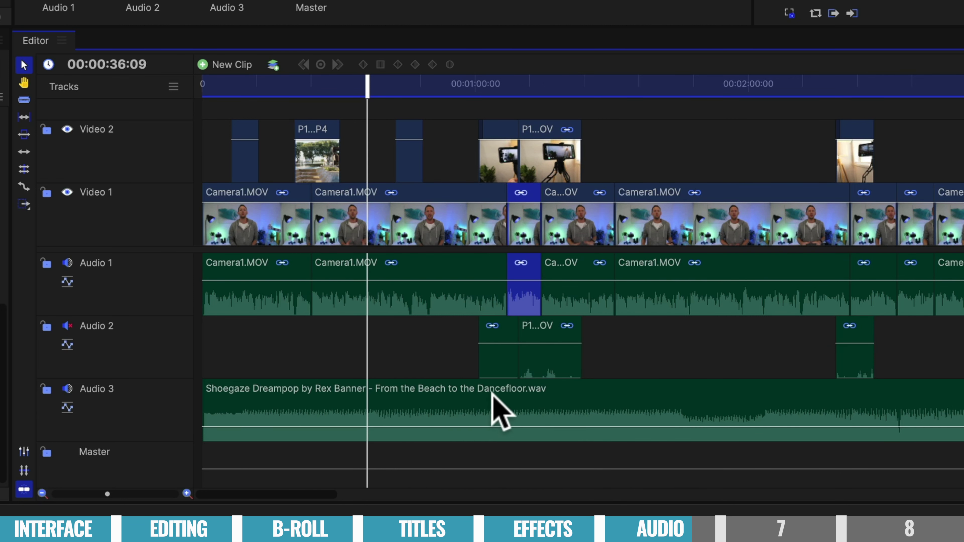
Add two level keyframes to the music clip, at the playhead and about four seconds after it, and raise the level from the second to -12 dB.
{"action": "left_click", "coordinate": [453, 406]}
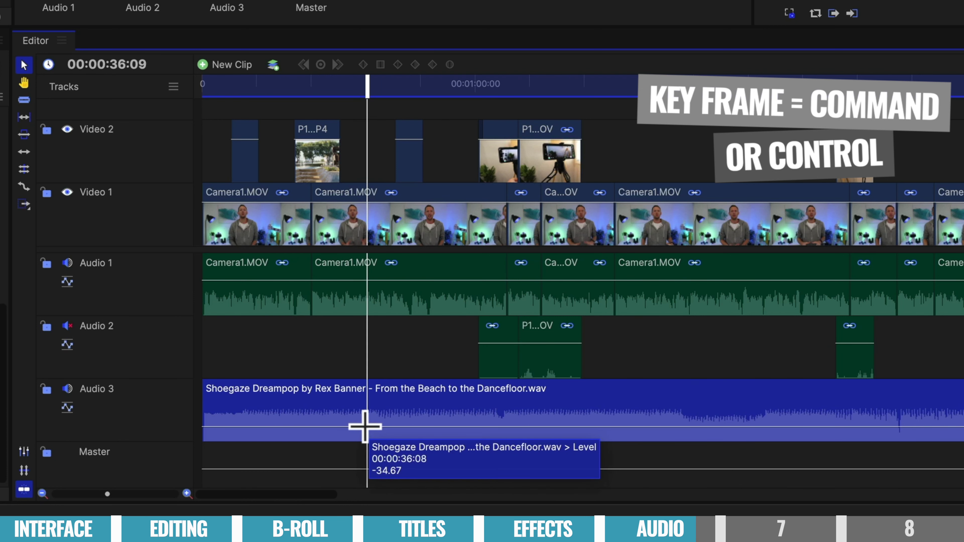
{"action": "left_click", "coordinate": [365, 426], "text": "ctrl"}
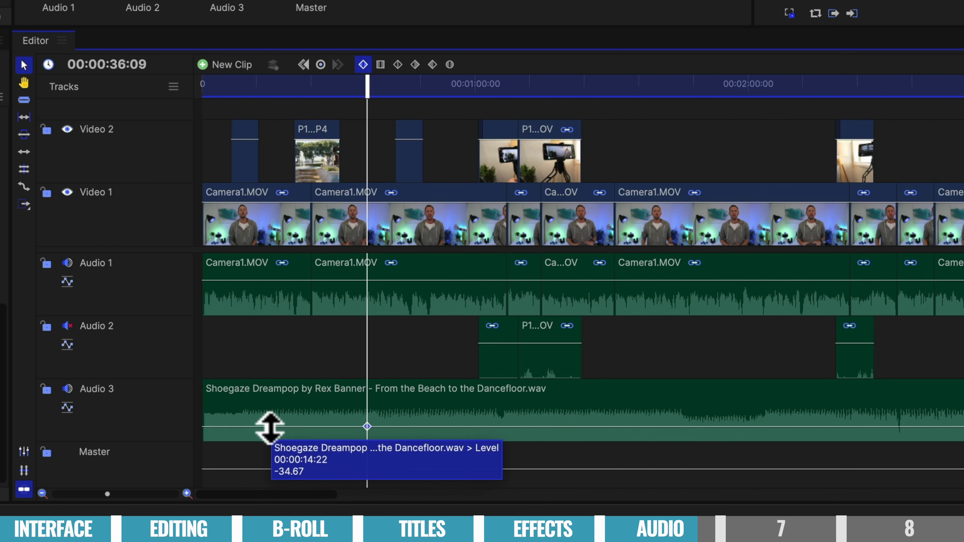
{"action": "left_click", "coordinate": [384, 426]}
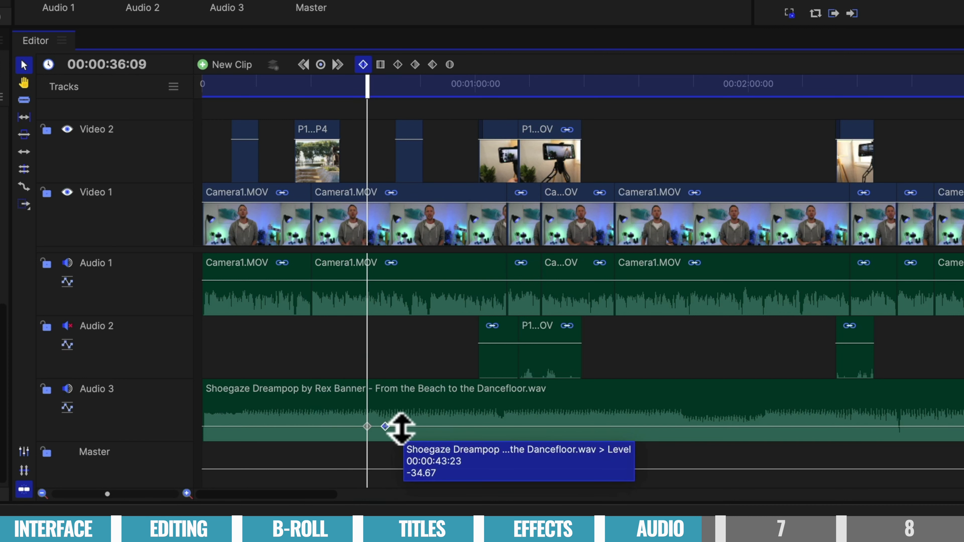
{"action": "left_click_drag", "start_coordinate": [410, 427], "coordinate": [409, 411]}
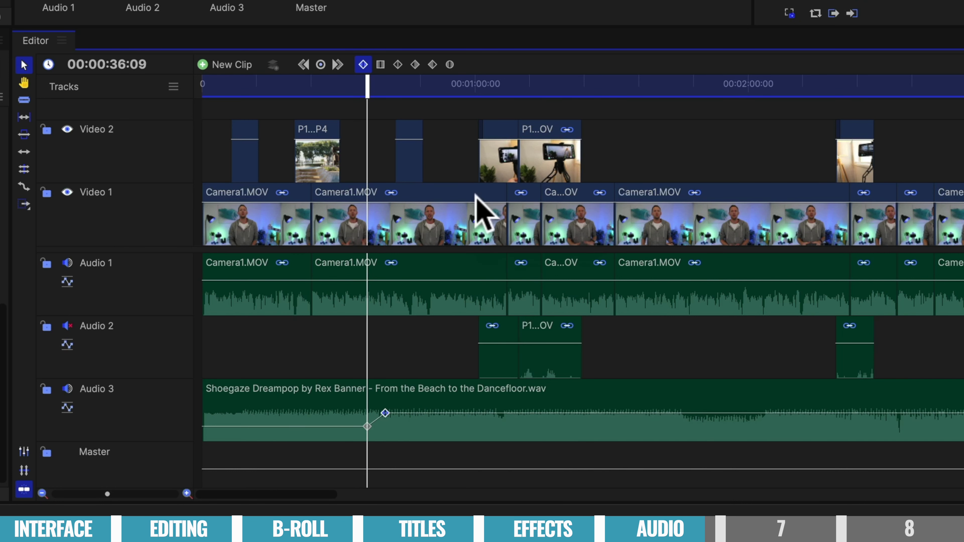
Add two more level keyframes to the music clip, at about 55 seconds and 1:01, and lower the level again from the last one.
{"action": "left_click", "coordinate": [450, 411]}
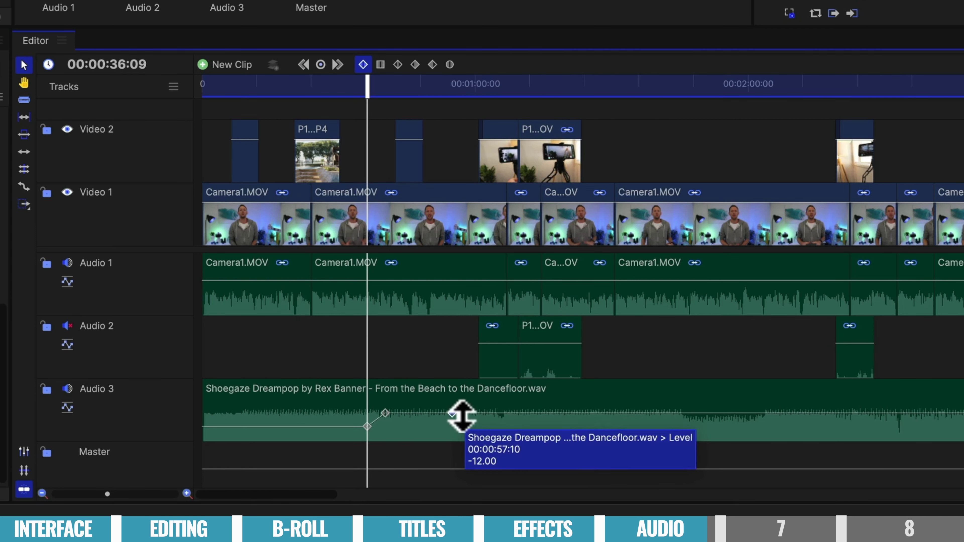
{"action": "left_click", "coordinate": [476, 413]}
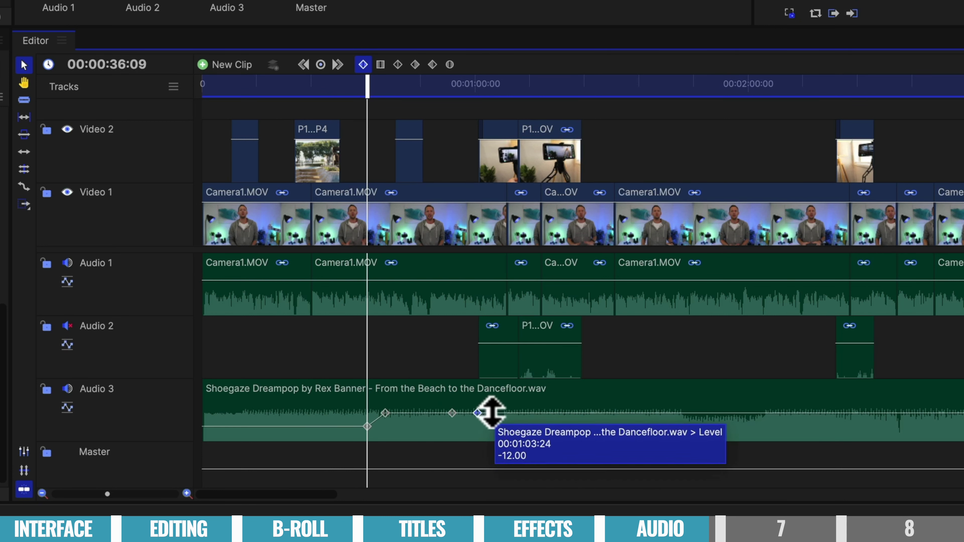
{"action": "left_click_drag", "start_coordinate": [490, 412], "coordinate": [489, 425]}
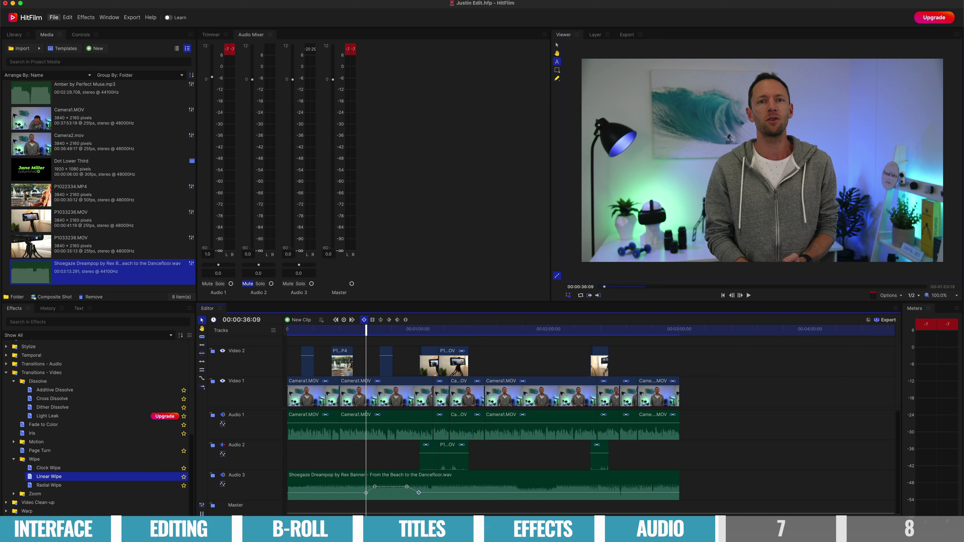
Apply the Color Temperature effect to the first Camera1.MOV clip on Video 1, previewed at about 16 seconds, and set its temperature to 4500 K.
{"action": "left_click", "coordinate": [322, 329]}
{"action": "key", "text": "space"}
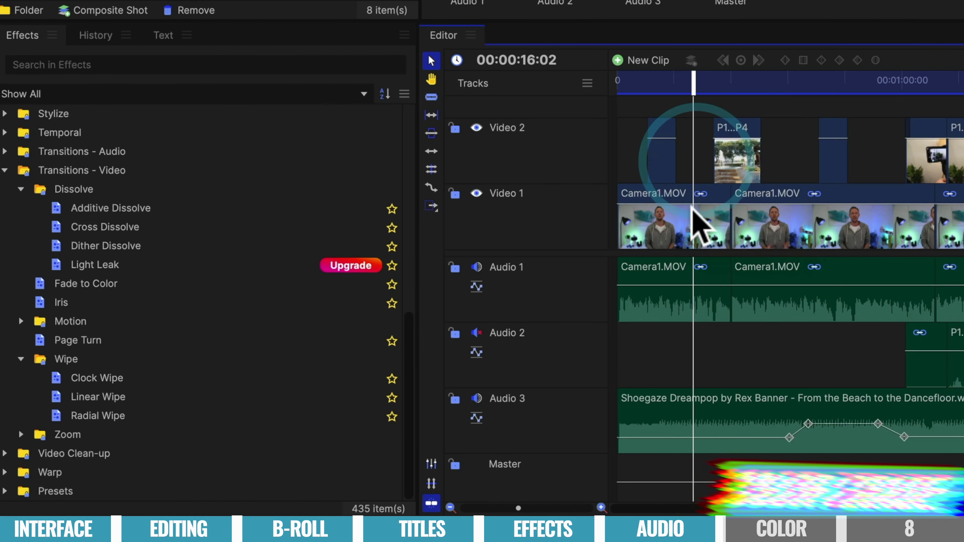
{"action": "left_click", "coordinate": [314, 397]}
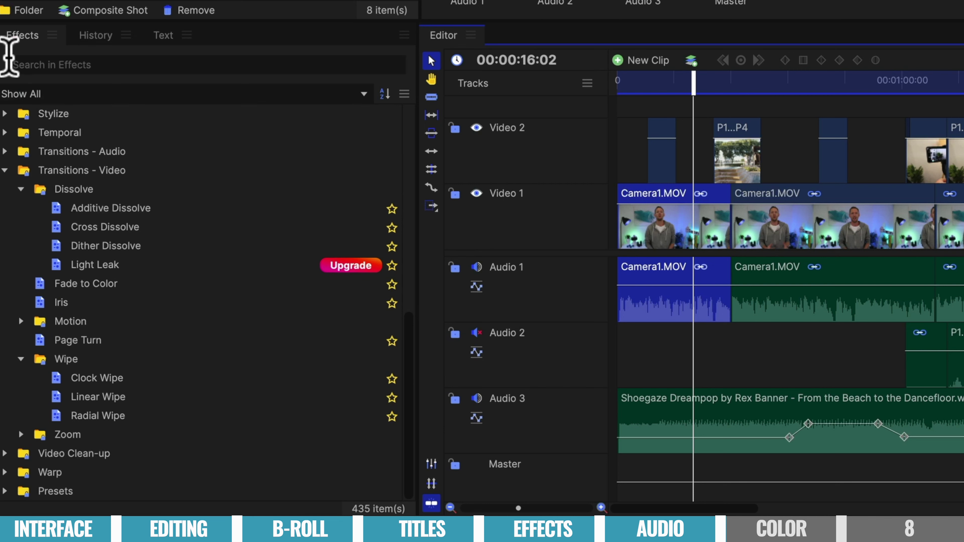
{"action": "left_click", "coordinate": [5, 171]}
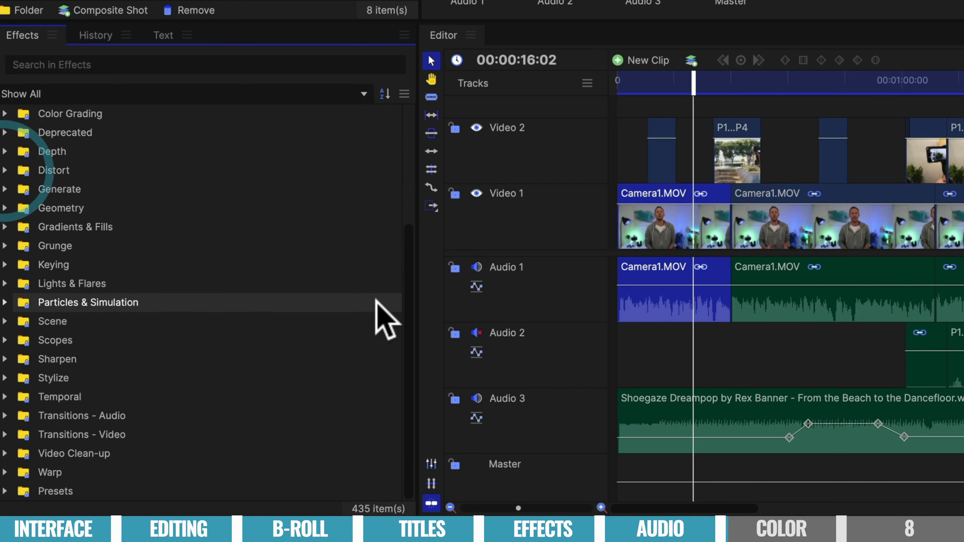
{"action": "left_click_drag", "start_coordinate": [409, 308], "coordinate": [418, 220]}
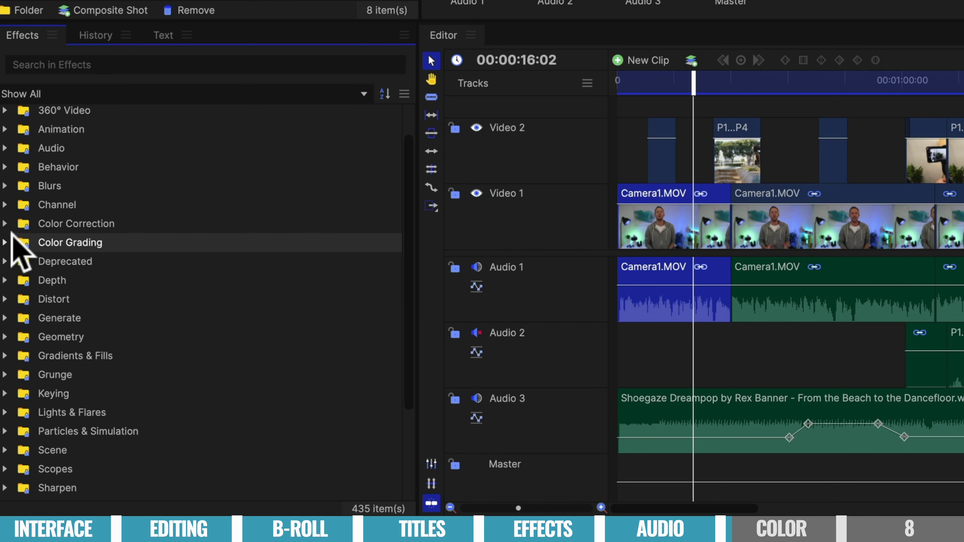
{"action": "left_click", "coordinate": [5, 224]}
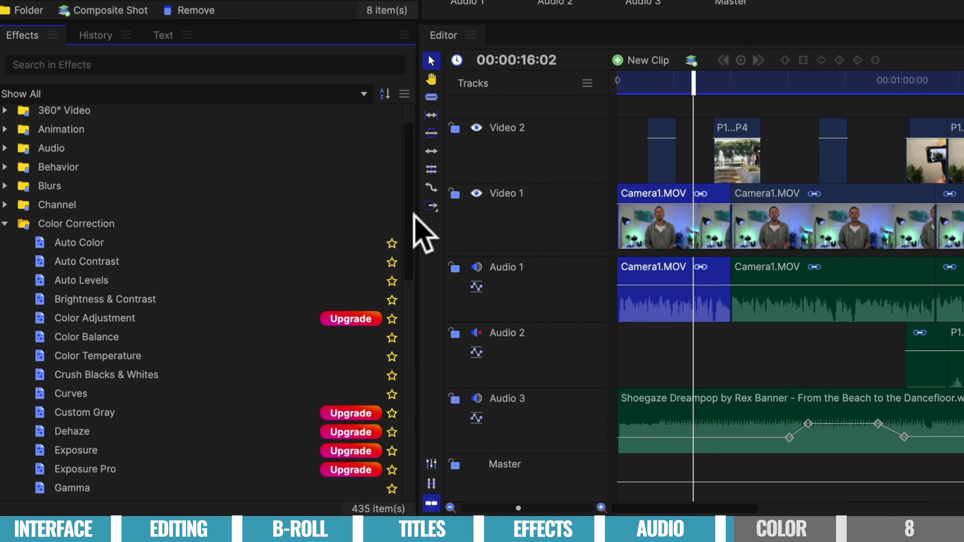
{"action": "left_click_drag", "start_coordinate": [414, 228], "coordinate": [405, 272]}
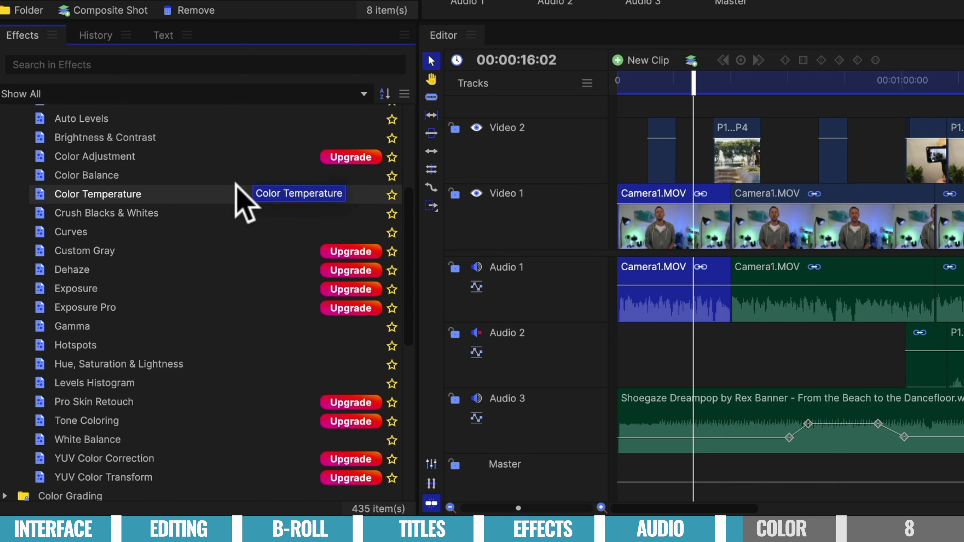
{"action": "left_click_drag", "start_coordinate": [95, 196], "coordinate": [663, 237]}
{"action": "left_click_drag", "start_coordinate": [183, 220], "coordinate": [182, 220]}
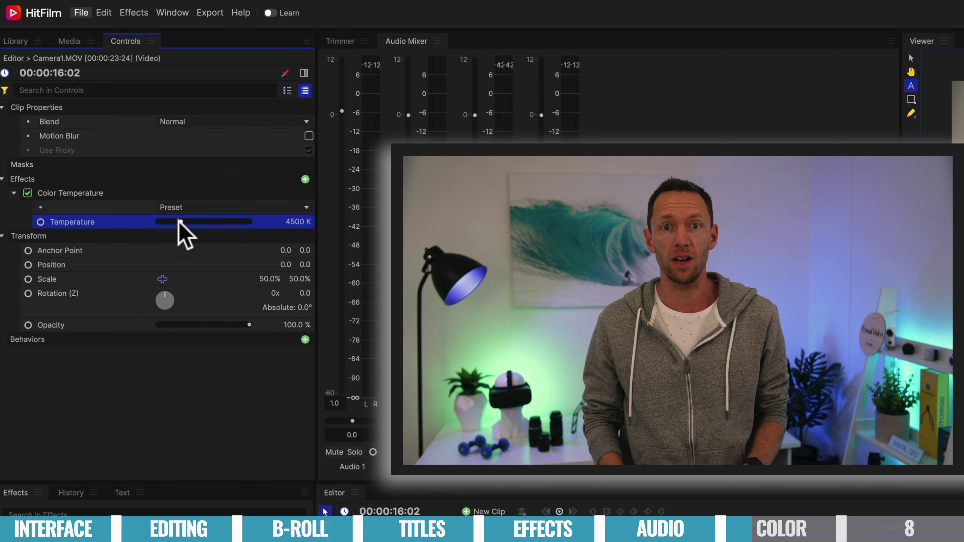
{"action": "left_click", "coordinate": [181, 222]}
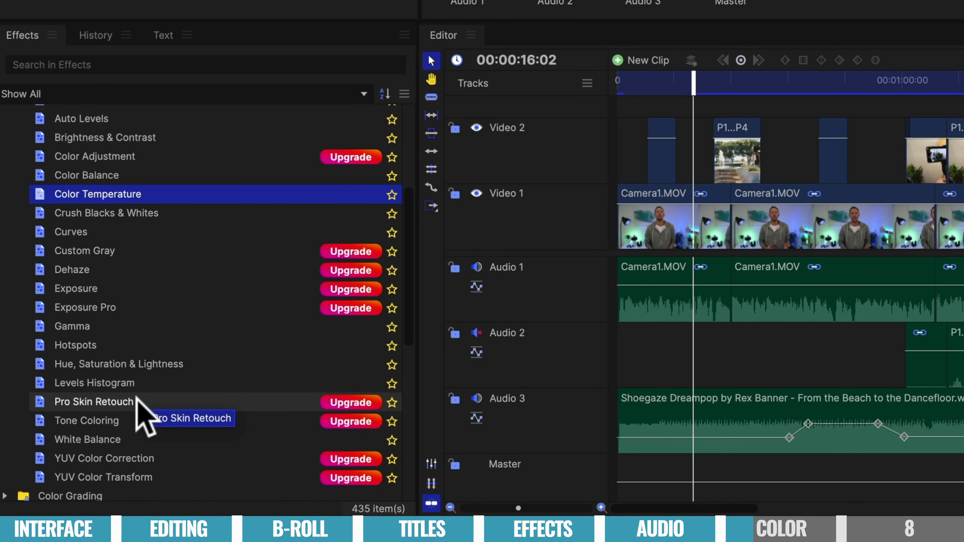
Add the Hue, Saturation & Lightness effect to the first Camera1.MOV clip, with master Lightness 8.0, Saturation 8.0 and Hue Shift 0.0.
{"action": "left_click_drag", "start_coordinate": [131, 364], "coordinate": [684, 232]}
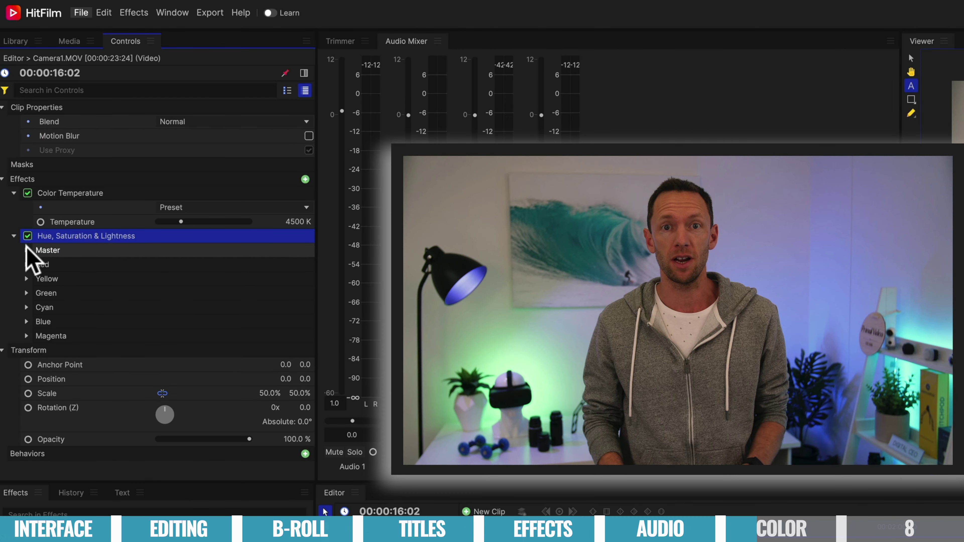
{"action": "left_click", "coordinate": [25, 250]}
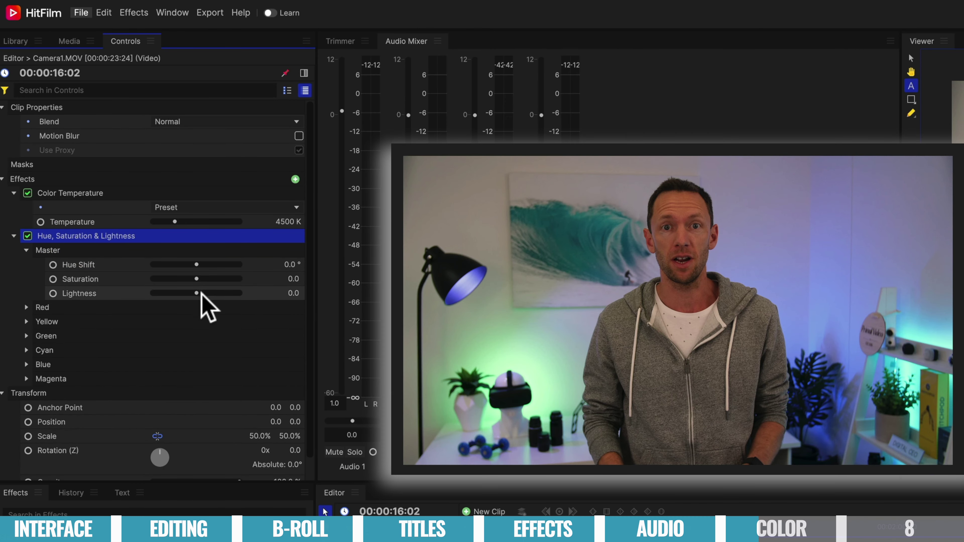
{"action": "left_click_drag", "start_coordinate": [196, 294], "coordinate": [200, 293]}
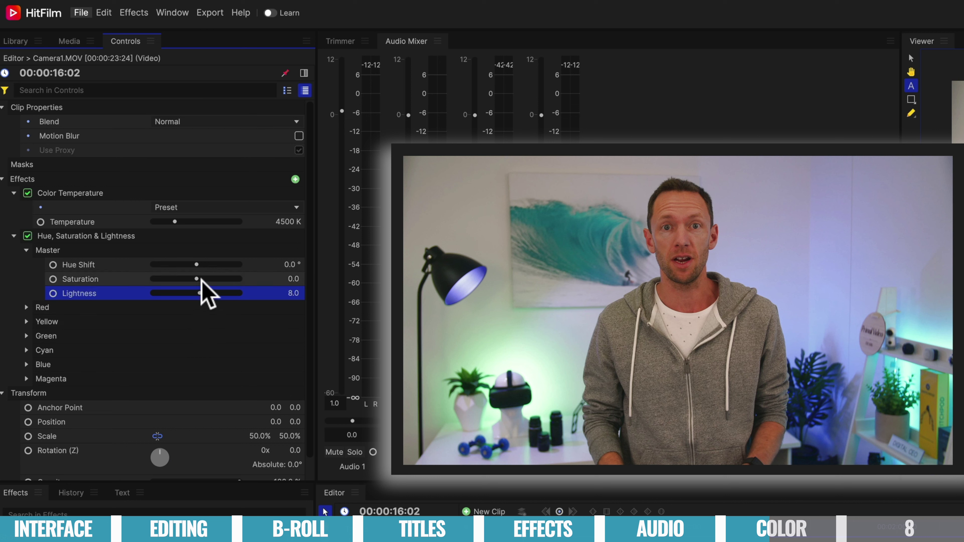
{"action": "left_click", "coordinate": [194, 263]}
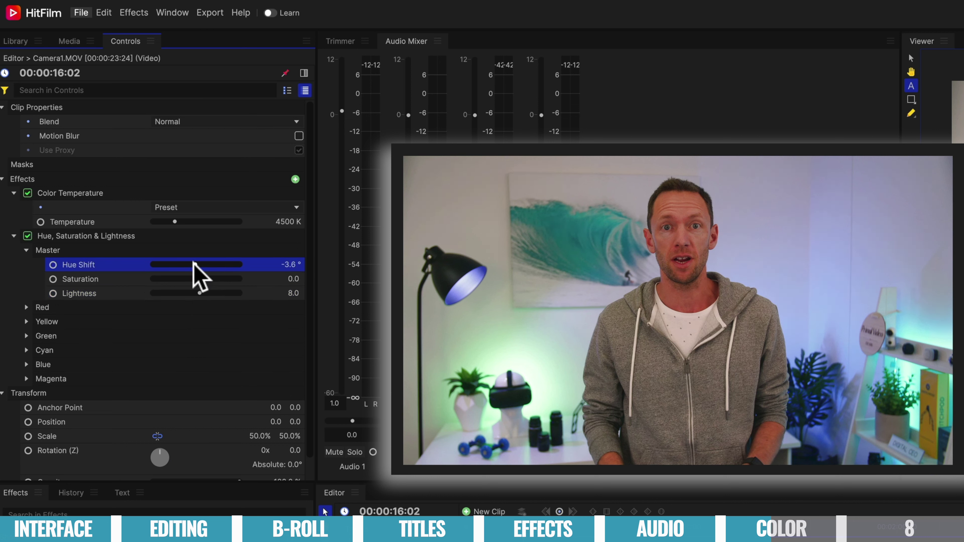
{"action": "left_click_drag", "start_coordinate": [193, 263], "coordinate": [196, 278]}
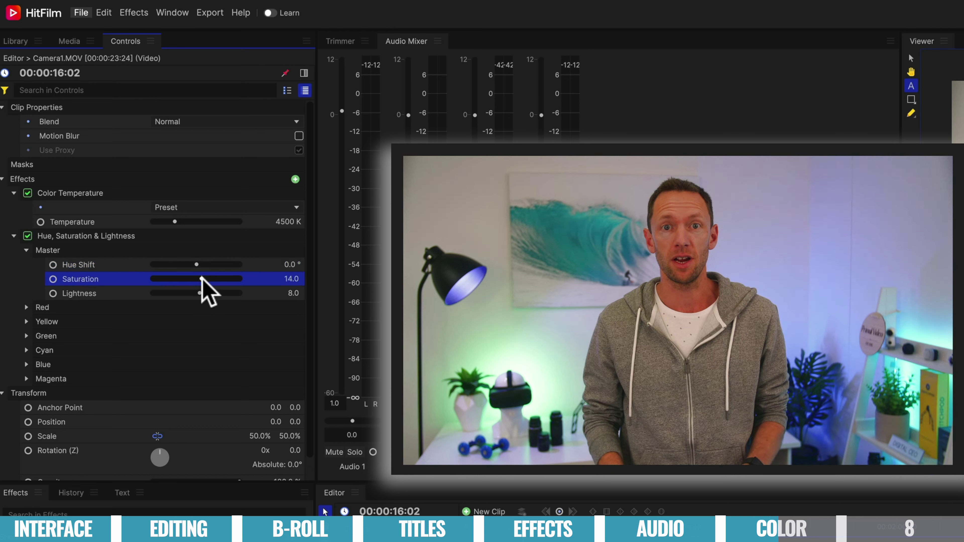
{"action": "mouse_move", "coordinate": [202, 278]}
{"action": "left_mouse_down"}
{"action": "mouse_move", "coordinate": [229, 279]}
{"action": "mouse_move", "coordinate": [134, 286]}
{"action": "mouse_move", "coordinate": [197, 288]}
{"action": "left_mouse_up"}
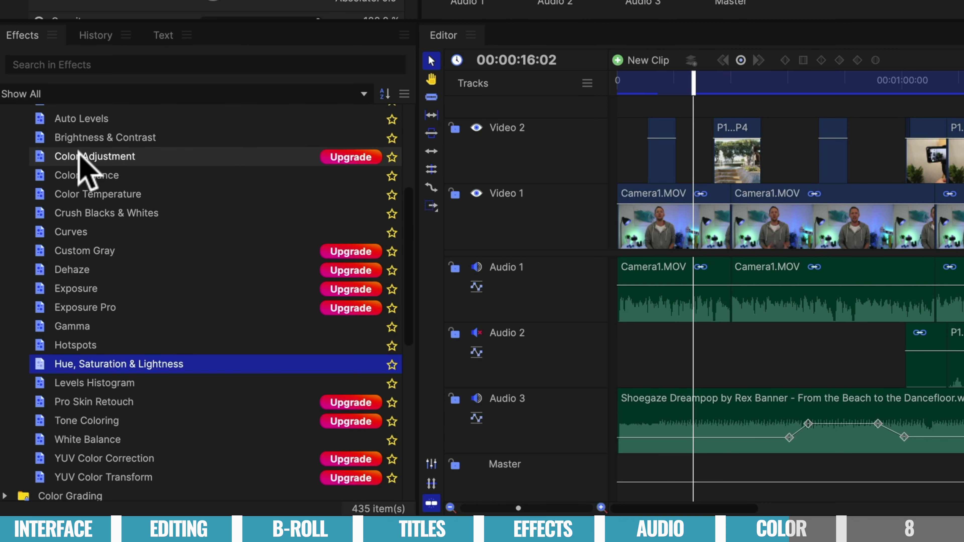
Try the Color Adjustment effect on the first Camera1.MOV clip and remove it.
{"action": "left_click_drag", "start_coordinate": [78, 154], "coordinate": [634, 227]}
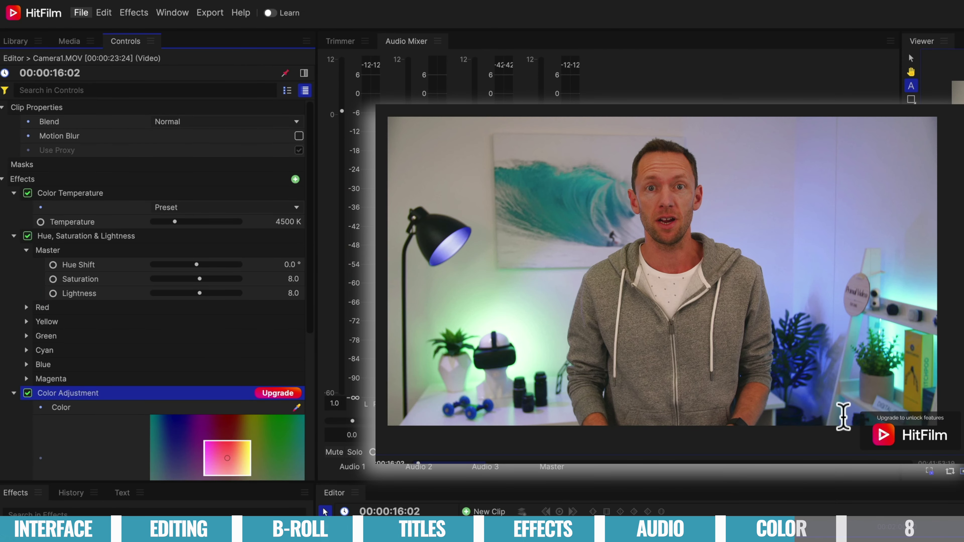
{"action": "scroll", "coordinate": [11, 441], "scroll_direction": "down", "scroll_amount": 6}
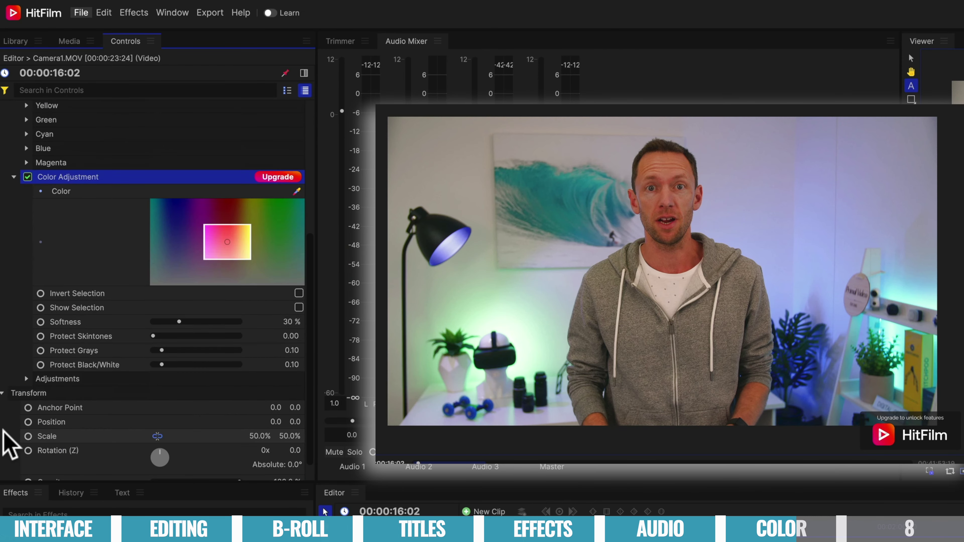
{"action": "scroll", "coordinate": [9, 444], "scroll_direction": "up", "scroll_amount": 3}
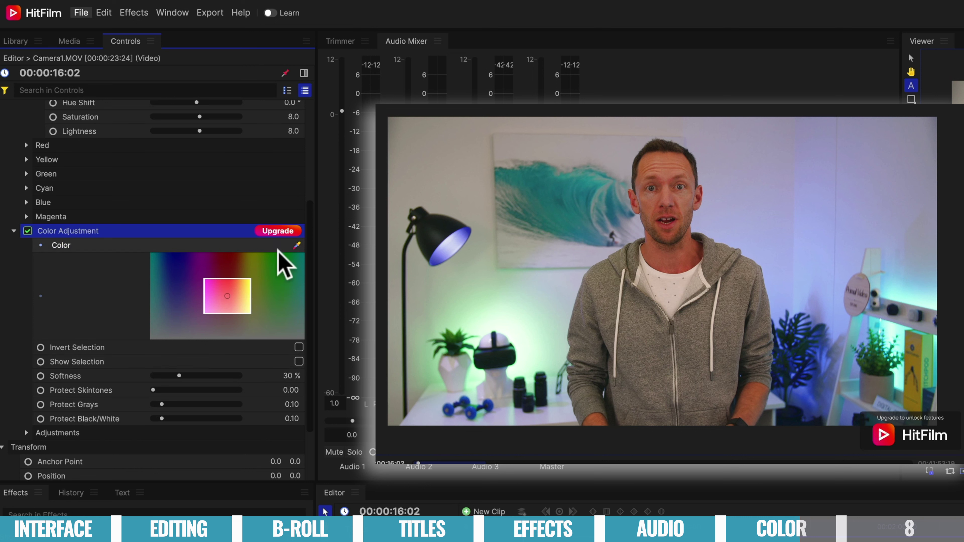
{"action": "right_click", "coordinate": [110, 231]}
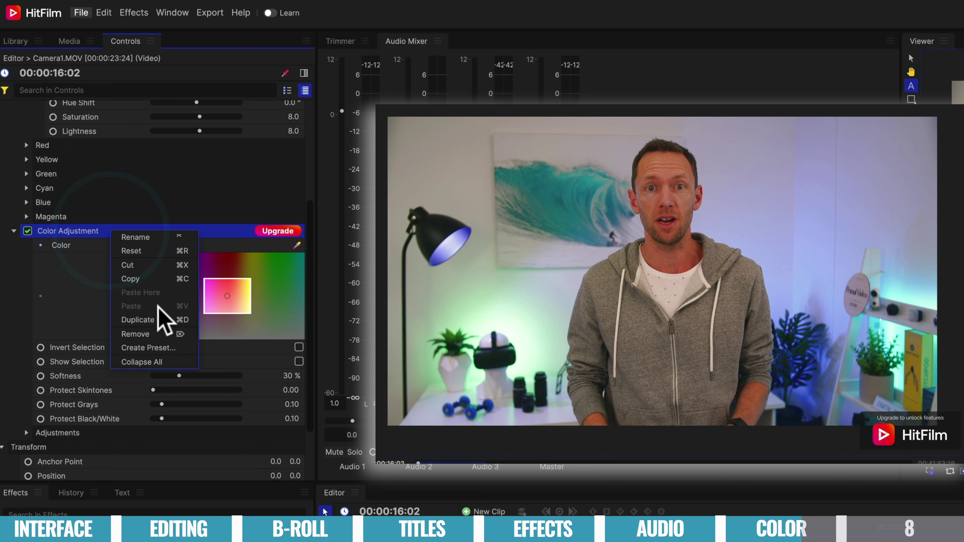
{"action": "left_click", "coordinate": [135, 334]}
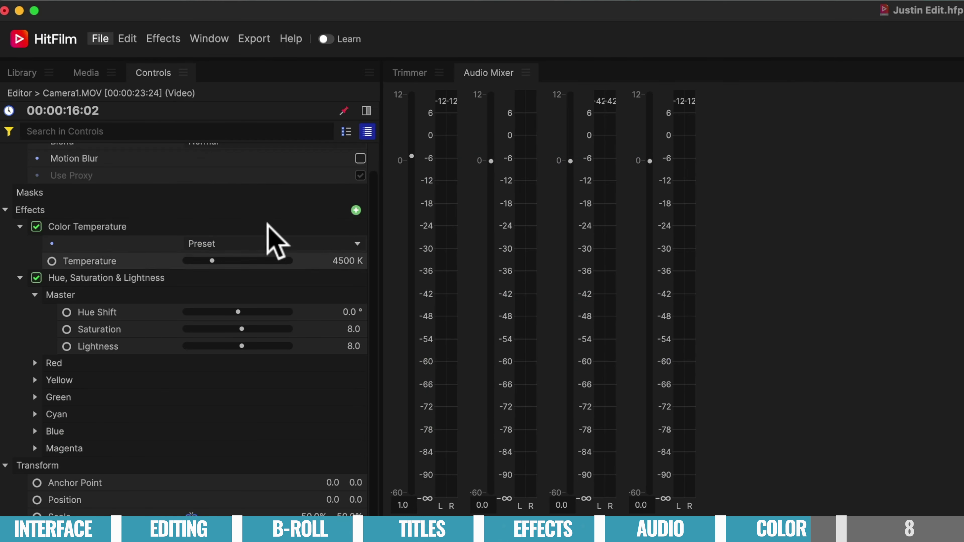
Copy the color-corrected first Camera1.MOV clip and select all the remaining Camera1.MOV clips on Video 1.
{"action": "left_click", "coordinate": [127, 38]}
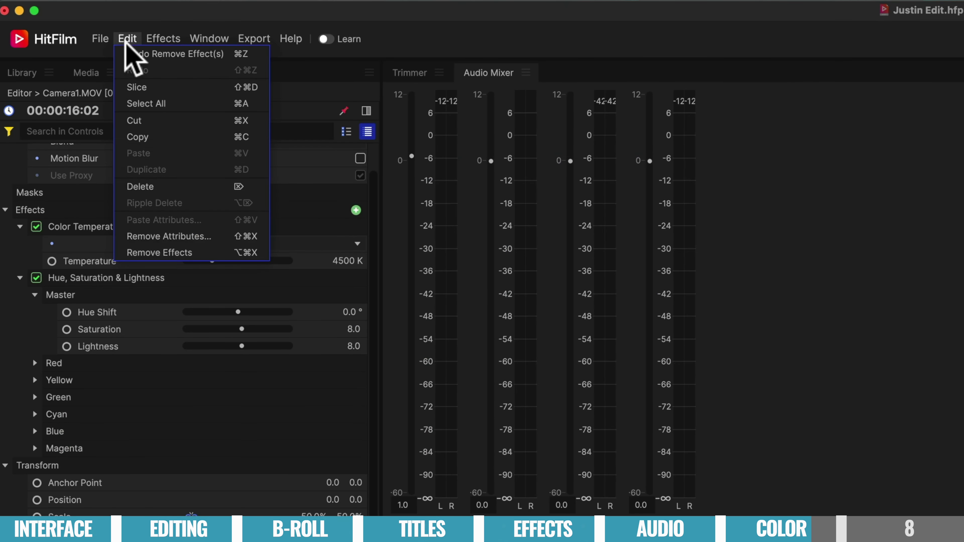
{"action": "left_click", "coordinate": [187, 133]}
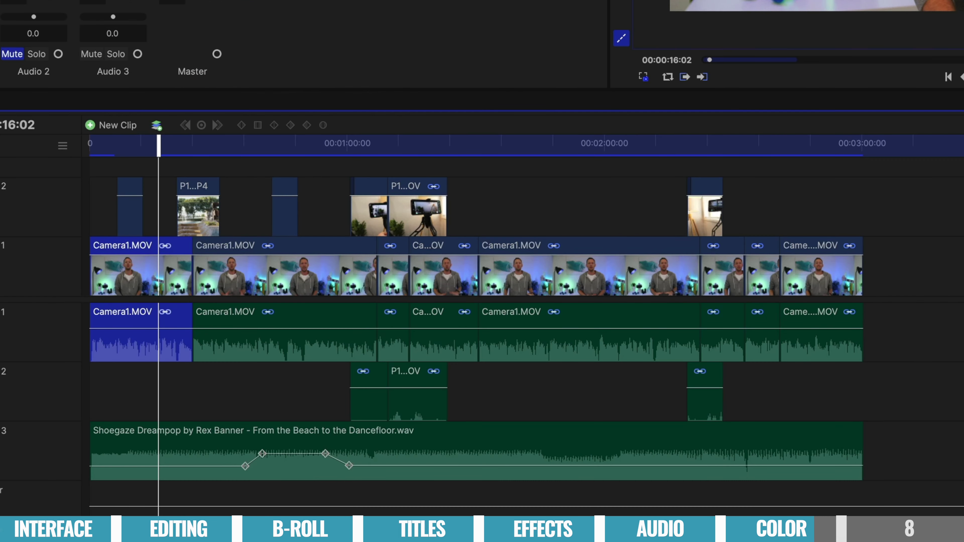
{"action": "left_click_drag", "start_coordinate": [963, 302], "coordinate": [270, 262]}
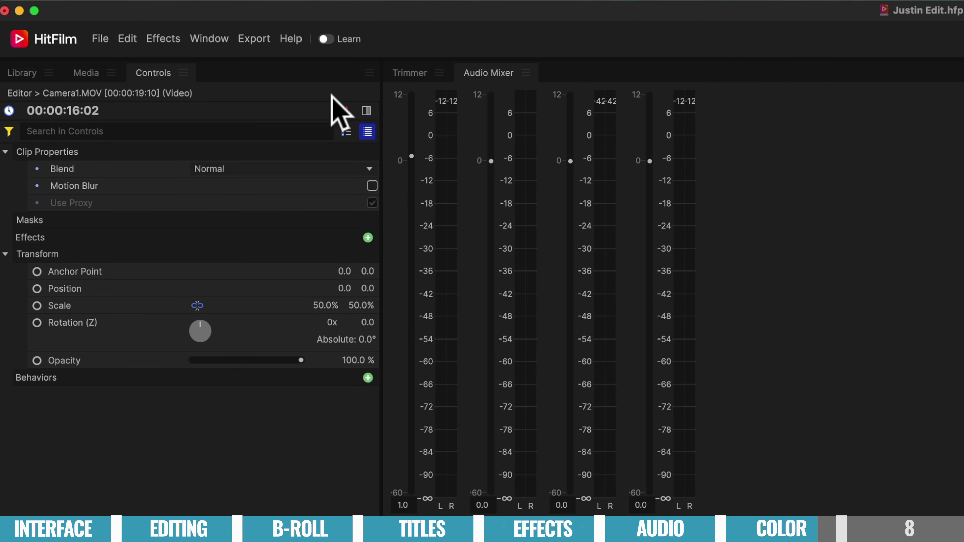
Paste only the Color Temperature and Hue, Saturation & Lightness effects onto the selected clips, excluding Scale and Level.
{"action": "left_click", "coordinate": [127, 39]}
{"action": "left_click", "coordinate": [222, 215]}
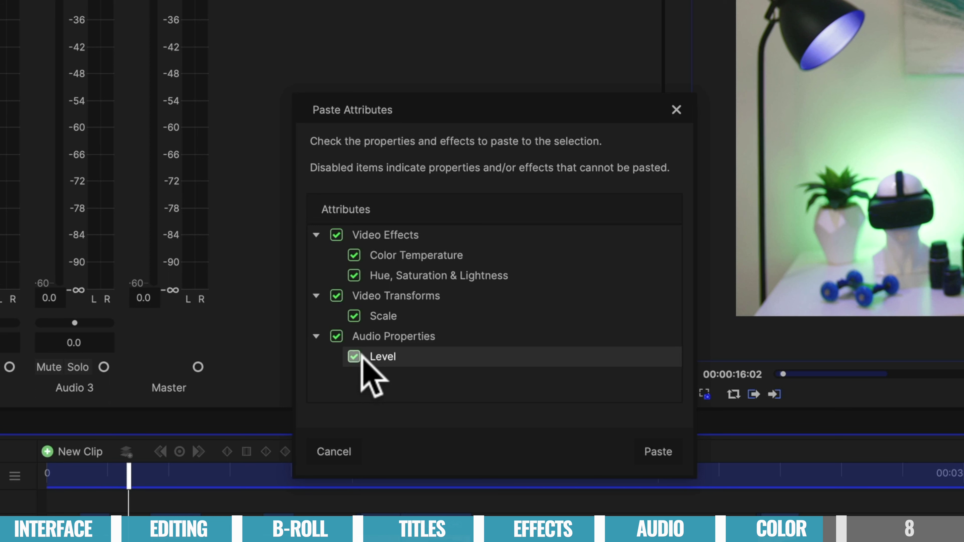
{"action": "left_click", "coordinate": [336, 336]}
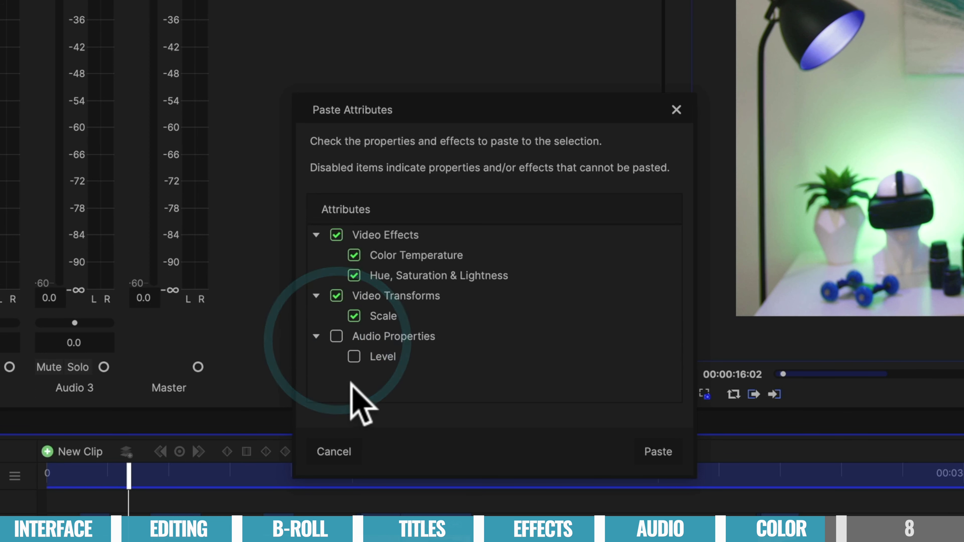
{"action": "left_click", "coordinate": [336, 296]}
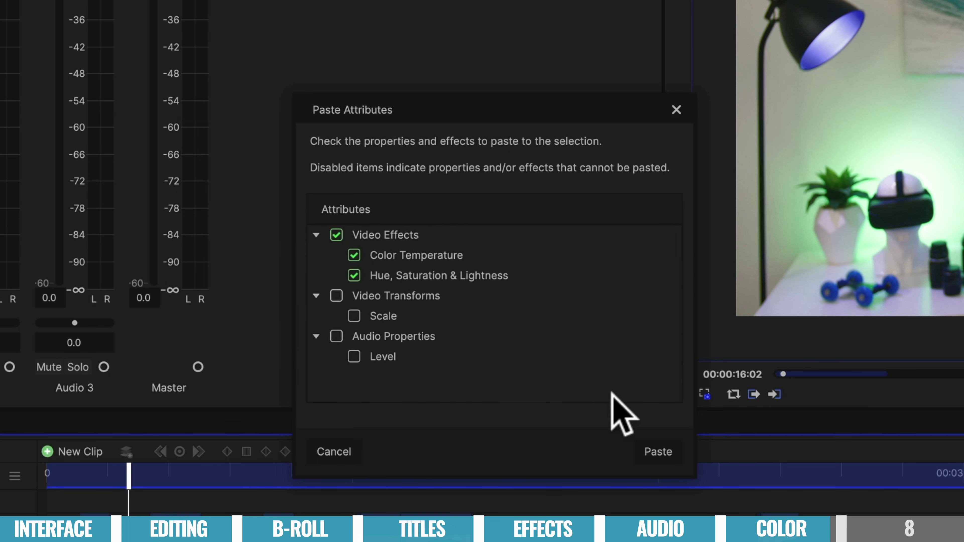
{"action": "left_click", "coordinate": [653, 450]}
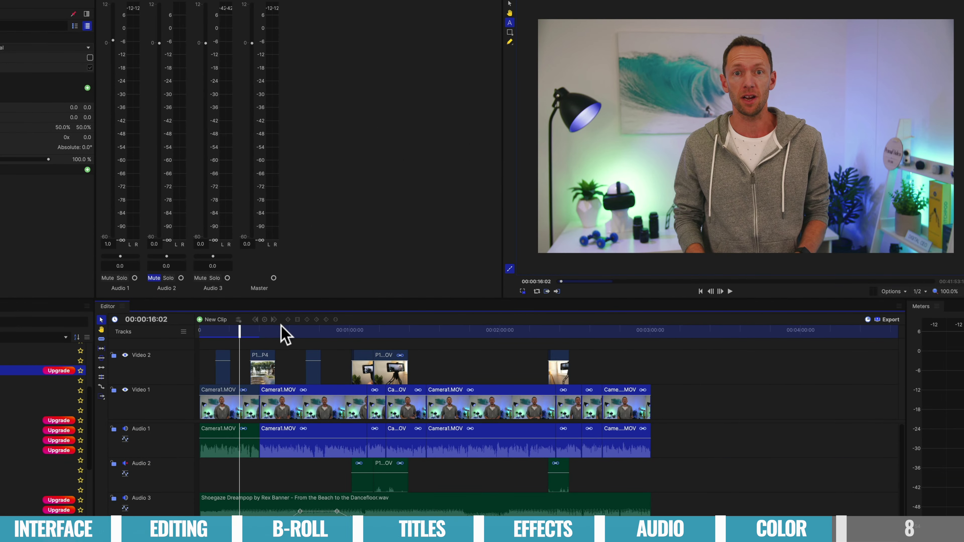
Preview the edit near 2 seconds and inspect the first Camera1.MOV clip plus the first title and B-roll clip on Video 2.
{"action": "left_click_drag", "start_coordinate": [279, 332], "coordinate": [207, 333]}
{"action": "left_click", "coordinate": [266, 404]}
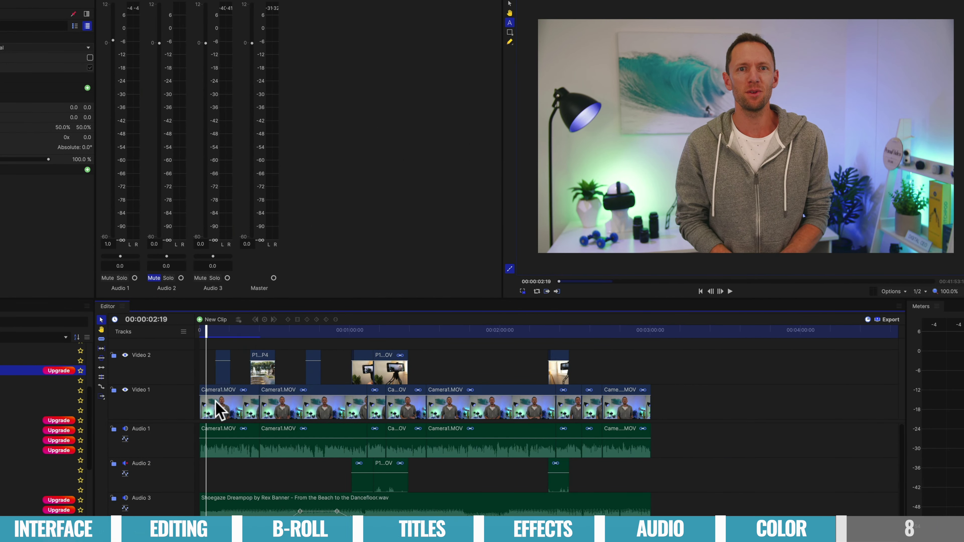
{"action": "left_click", "coordinate": [217, 411]}
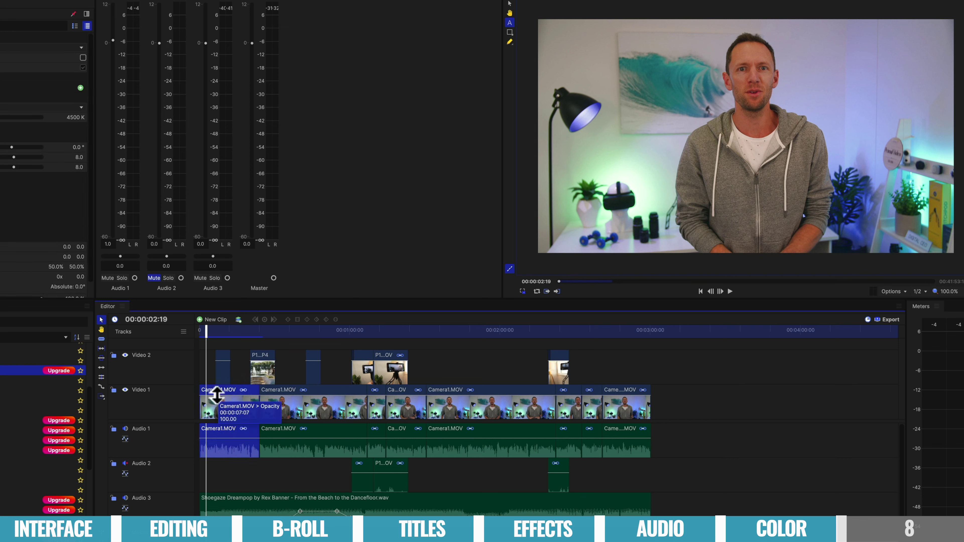
{"action": "left_click", "coordinate": [218, 371]}
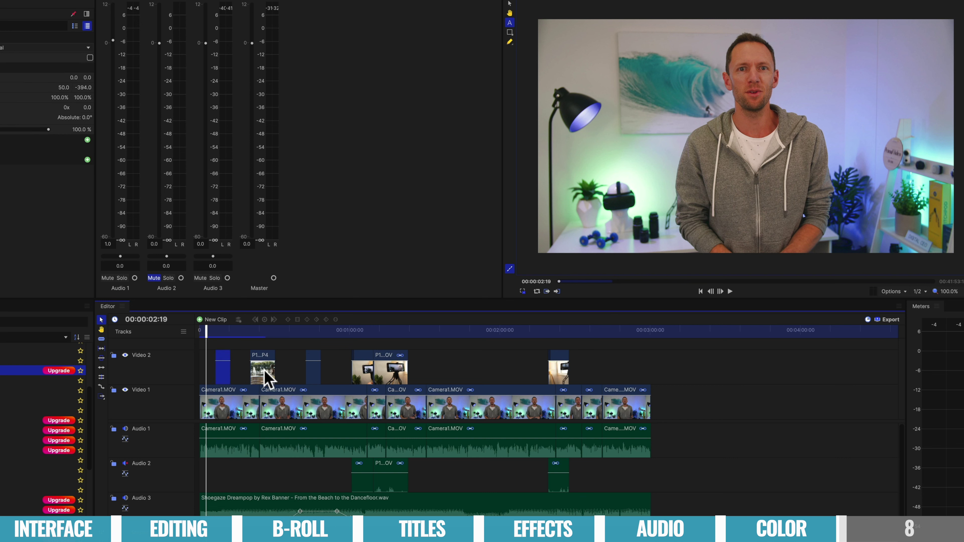
{"action": "left_click", "coordinate": [270, 375]}
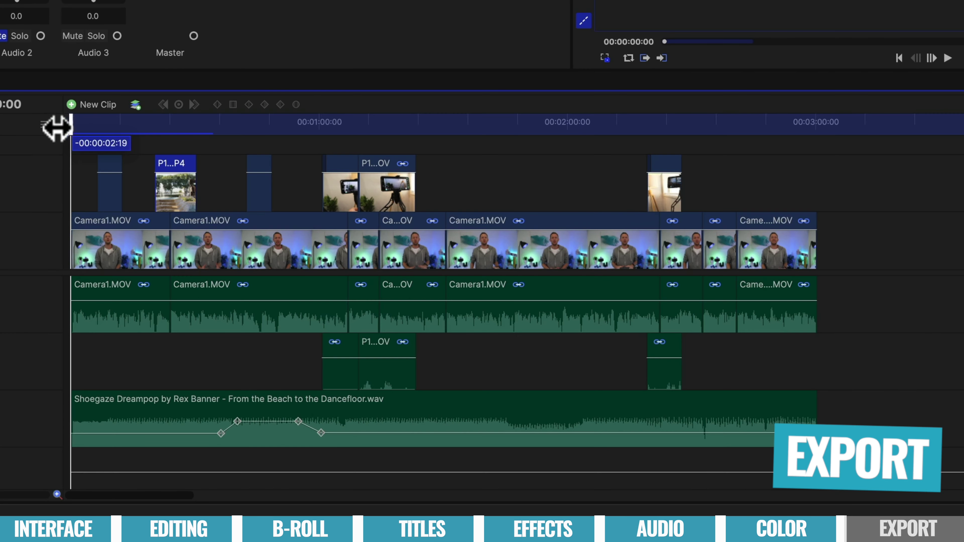
Set the timeline's in point at 0 and its out point at the end of the last Camera1.MOV clip, at 3:00:09.
{"action": "left_click", "coordinate": [201, 333]}
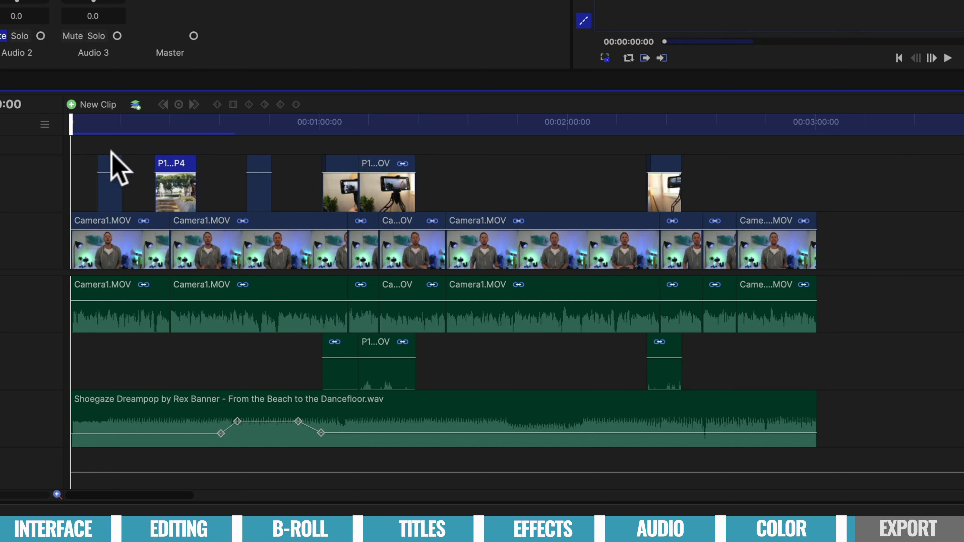
{"action": "type", "text": "-500"}
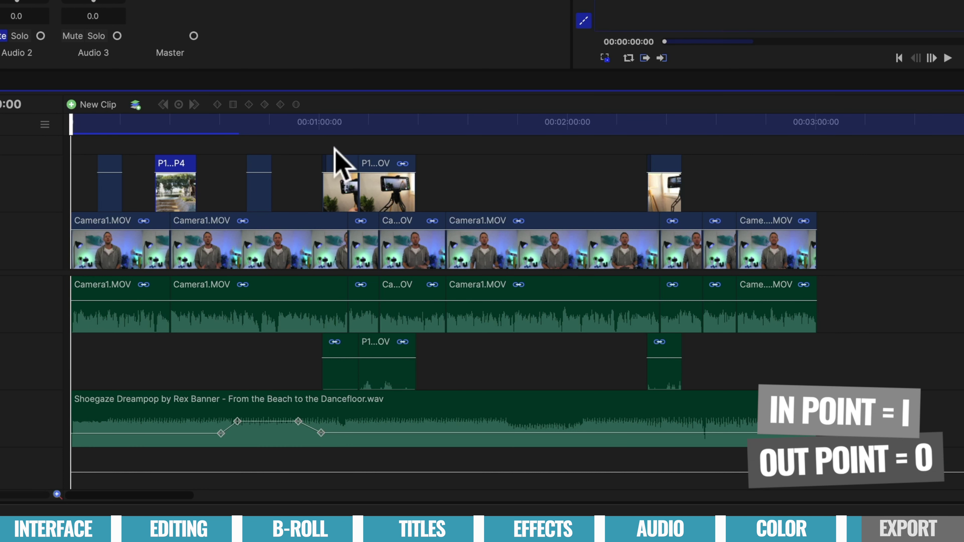
{"action": "left_click_drag", "start_coordinate": [763, 122], "coordinate": [815, 133]}
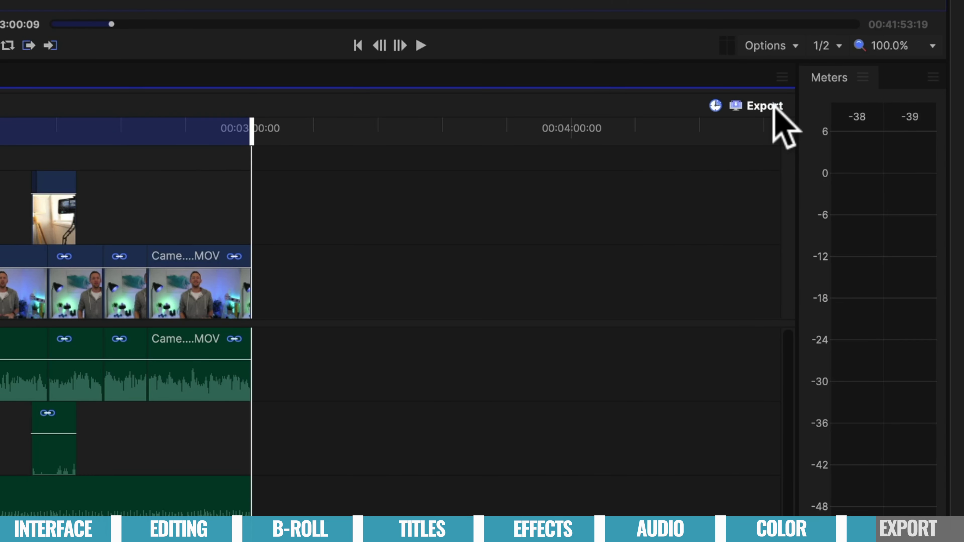
Add the timeline's In-to-Out Area to the export queue.
{"action": "left_click", "coordinate": [775, 105]}
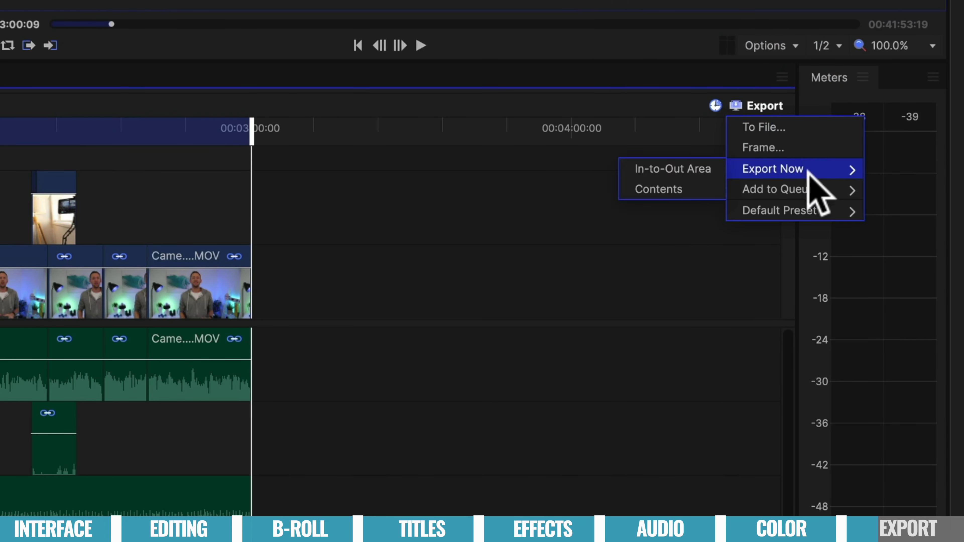
{"action": "mouse_move", "coordinate": [809, 188]}
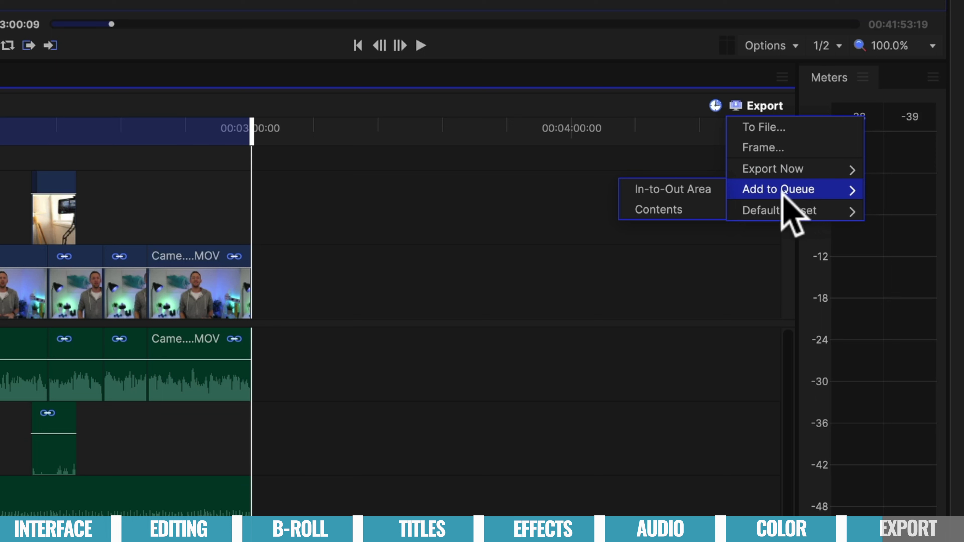
{"action": "left_click", "coordinate": [675, 190]}
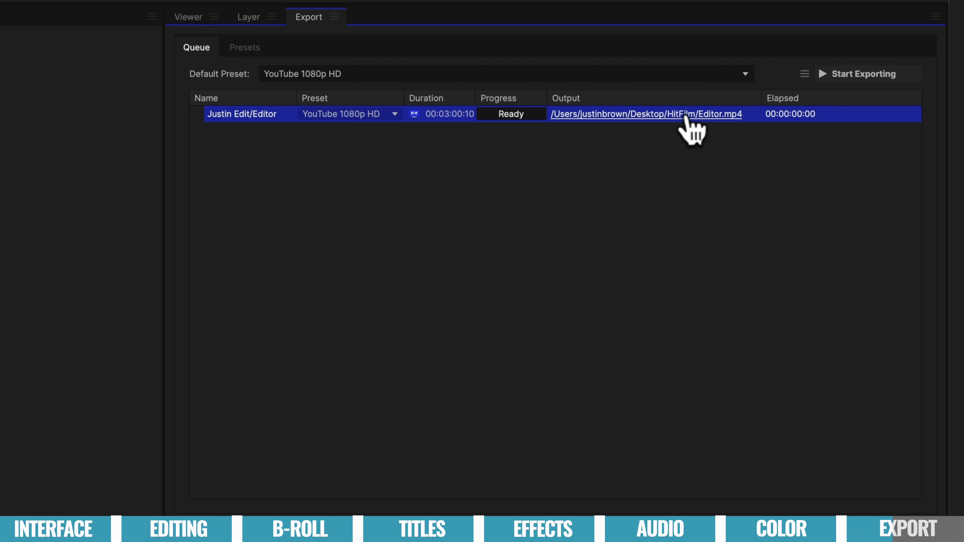
Save the queued export's output as Editor.mp4 in the HitFilm folder and open its preset choices.
{"action": "left_click", "coordinate": [720, 114]}
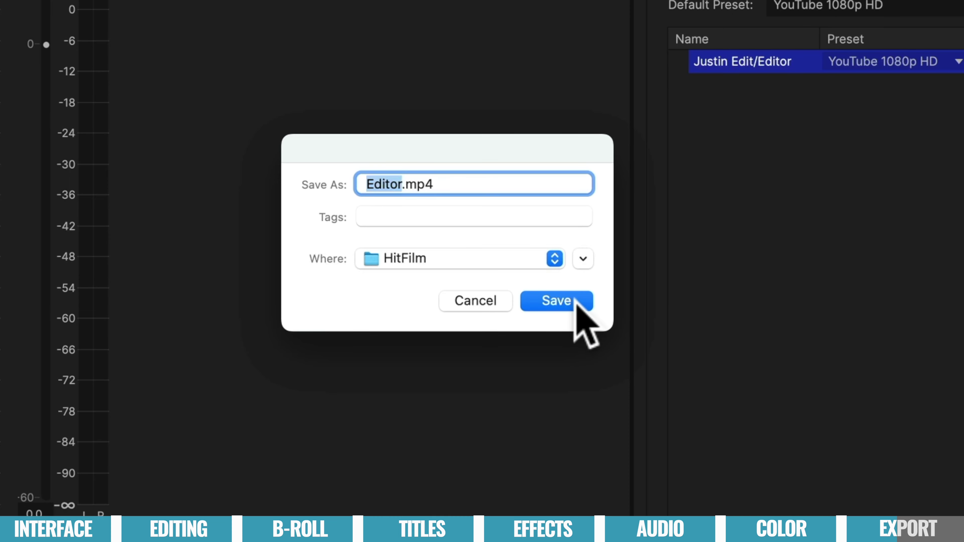
{"action": "left_click", "coordinate": [575, 300]}
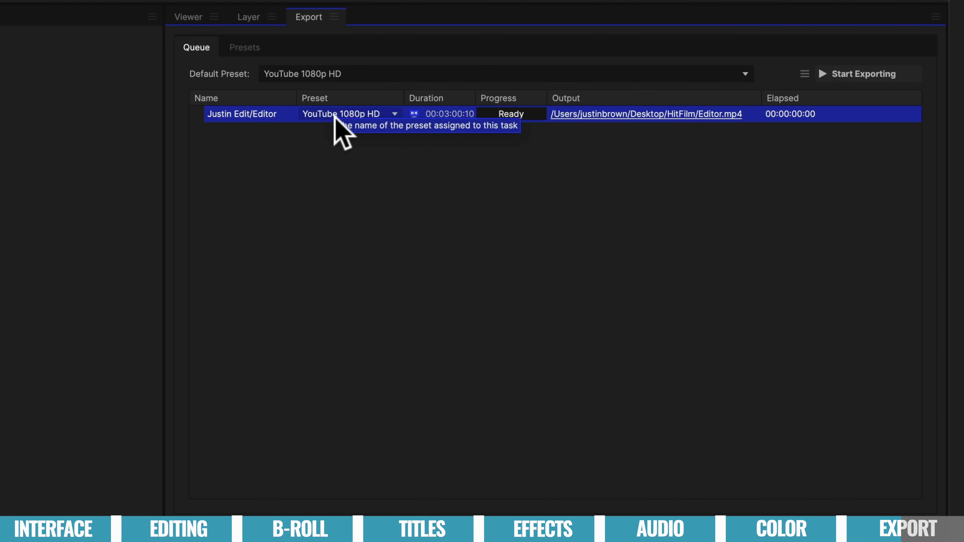
{"action": "left_click", "coordinate": [349, 114]}
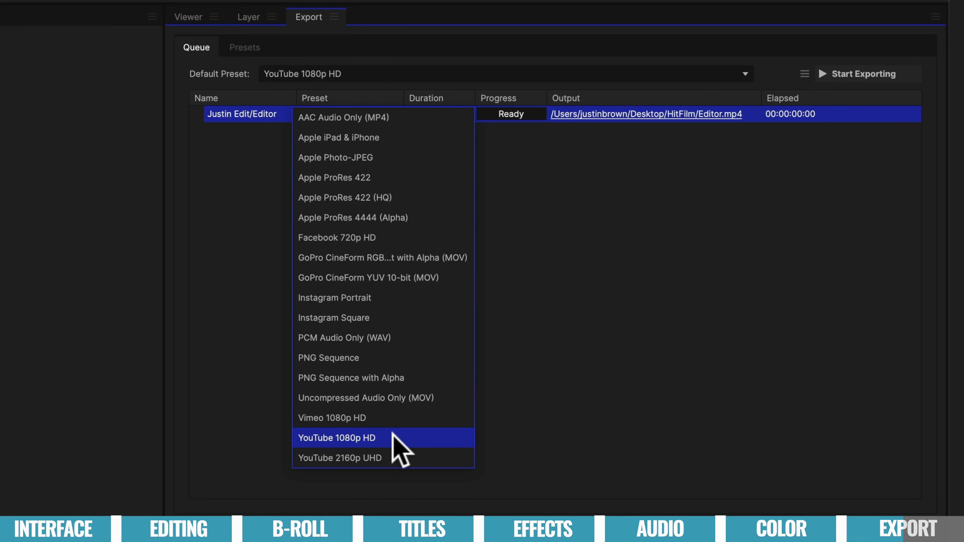